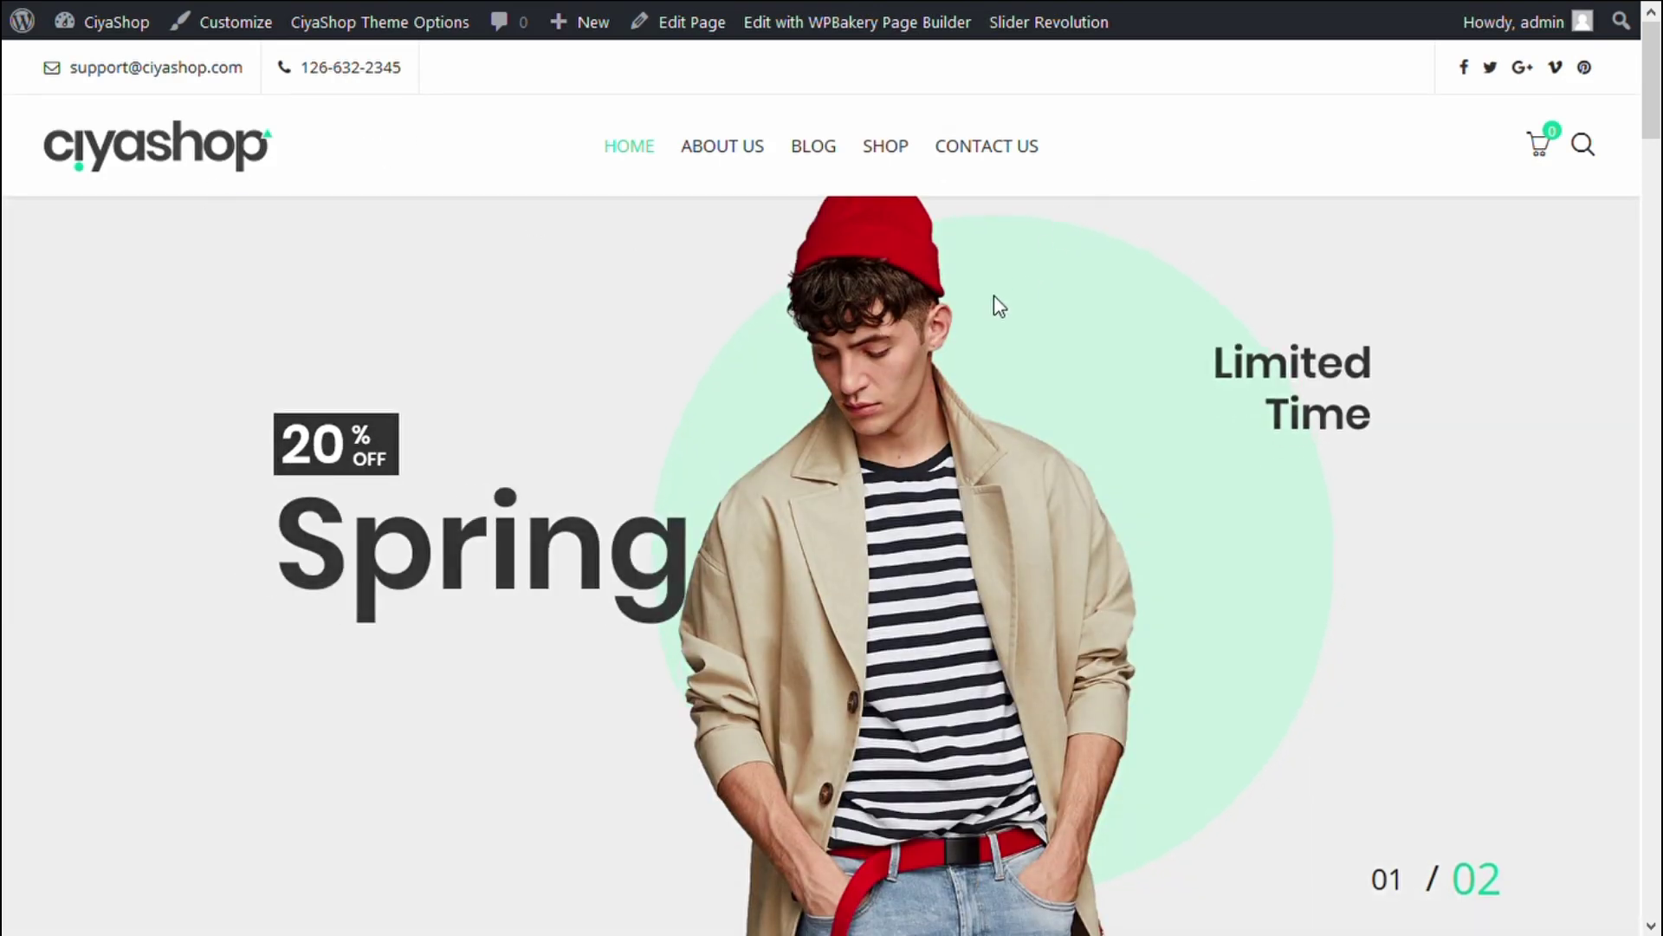
Leave the storefront preview and the site header options to open the Header Builder layout list
{"action": "key", "text": "ctrl+w"}
{"action": "scroll", "coordinate": [815, 325], "scroll_direction": "down", "scroll_amount": 1}
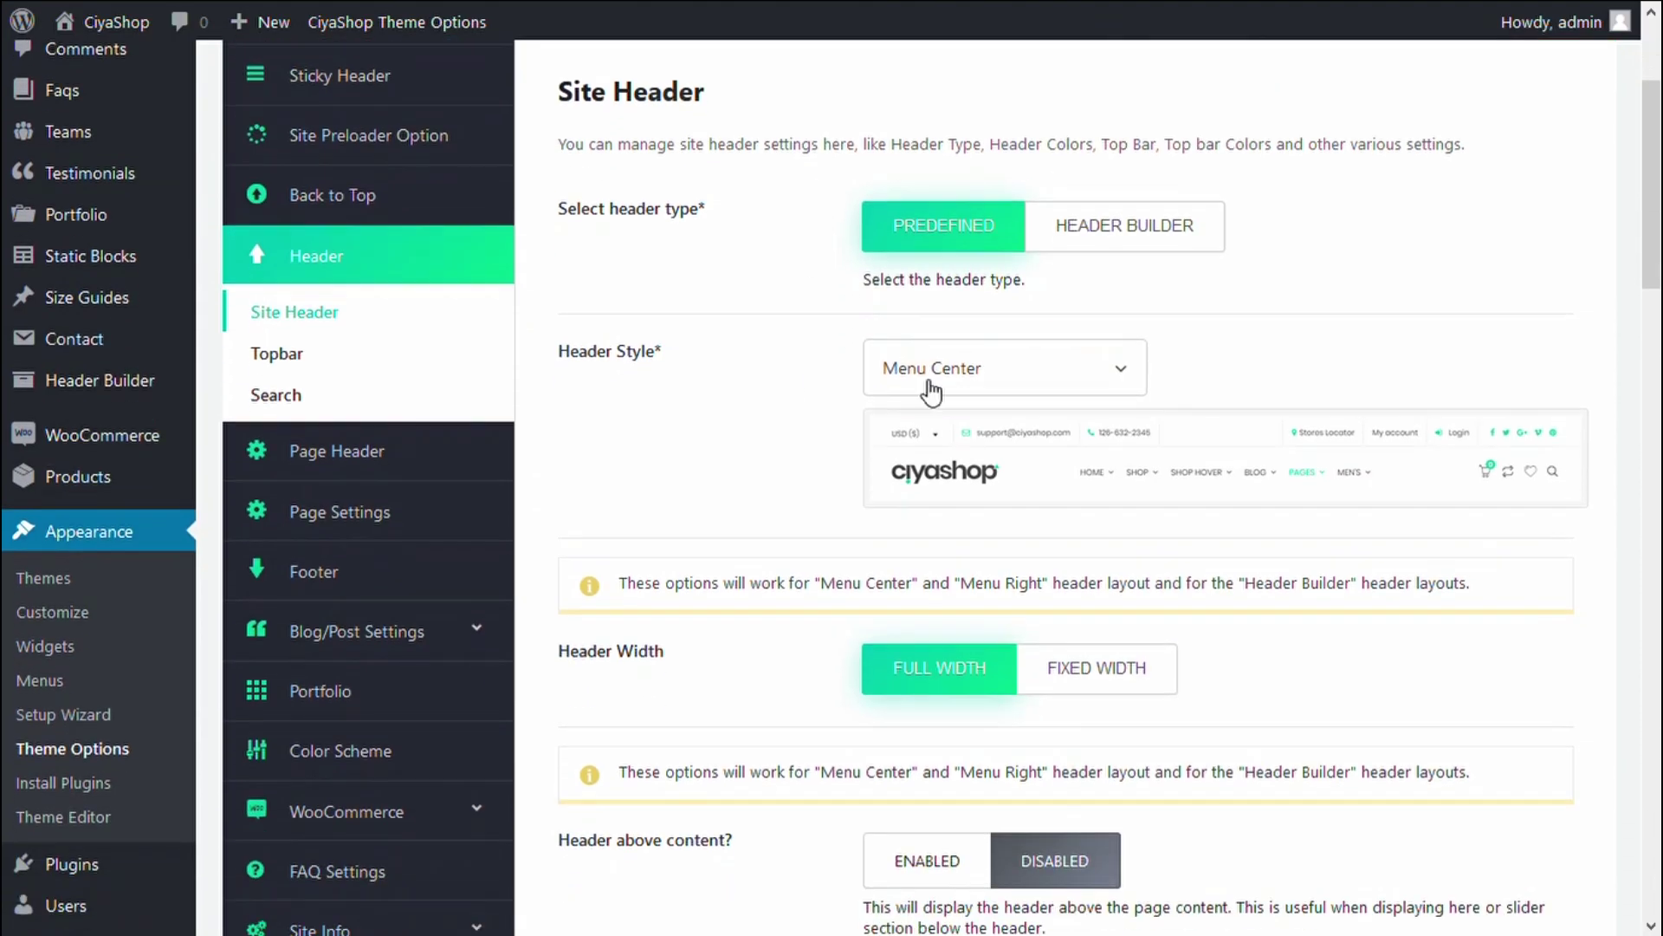
{"action": "left_click", "coordinate": [111, 381]}
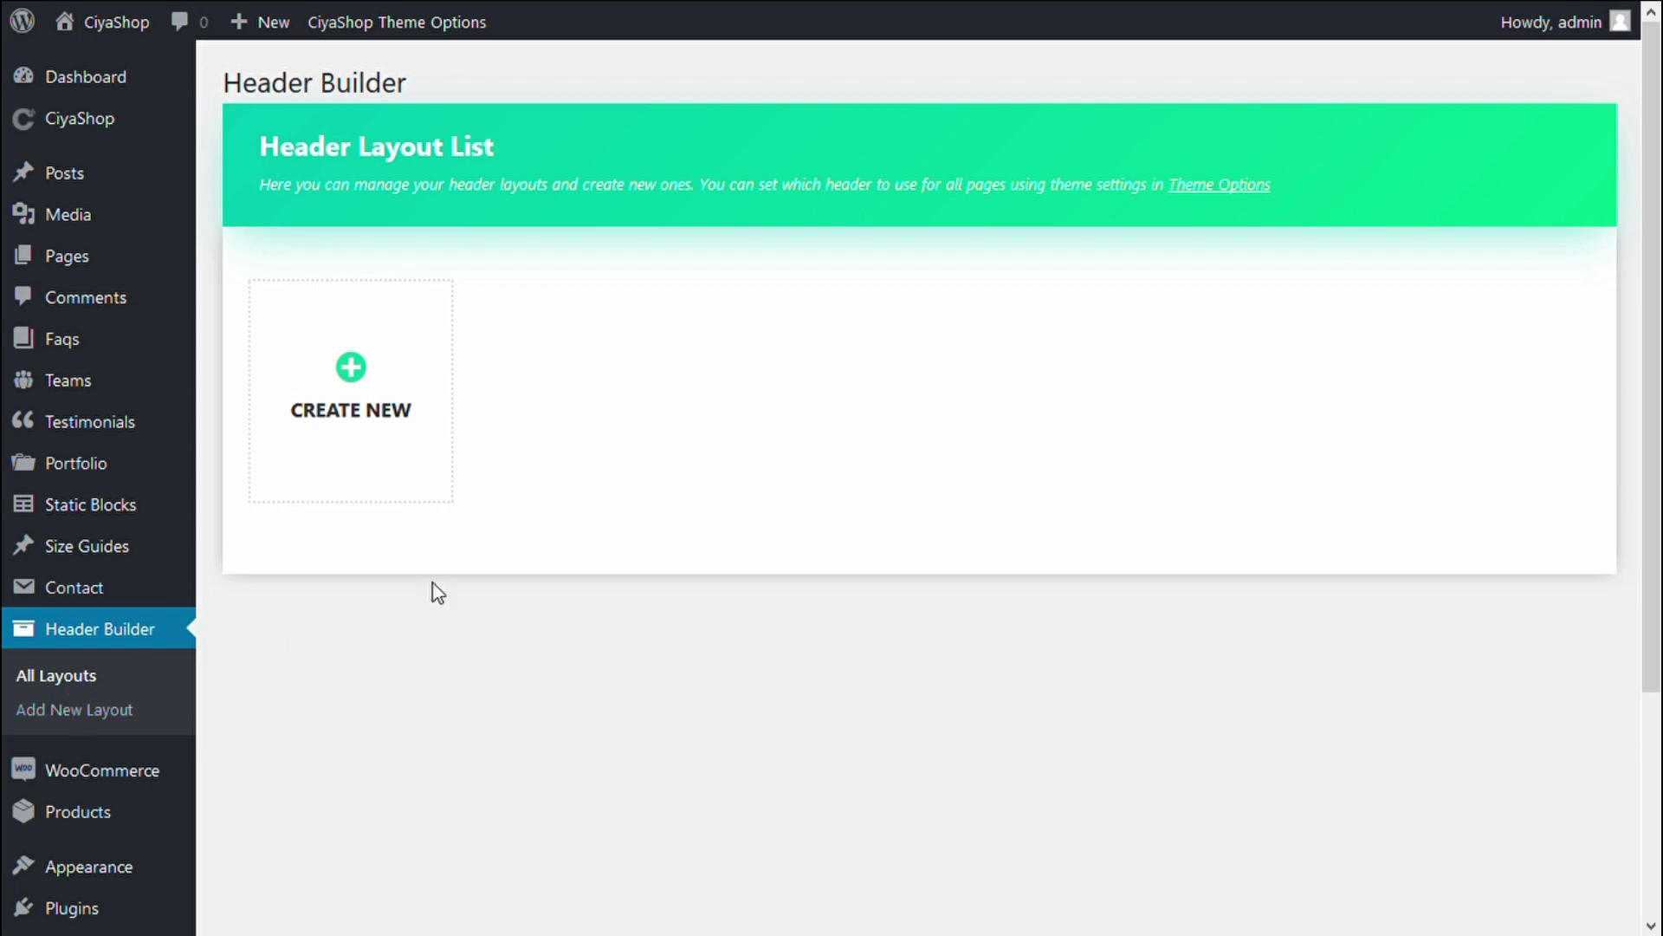
Create a new header layout from the prebuilt template with a phone and social top bar and a centered menu
{"action": "left_click", "coordinate": [354, 392]}
{"action": "scroll", "coordinate": [902, 423], "scroll_direction": "down", "scroll_amount": 5}
{"action": "scroll", "coordinate": [780, 390], "scroll_direction": "up", "scroll_amount": 5}
{"action": "scroll", "coordinate": [801, 450], "scroll_direction": "down", "scroll_amount": 5}
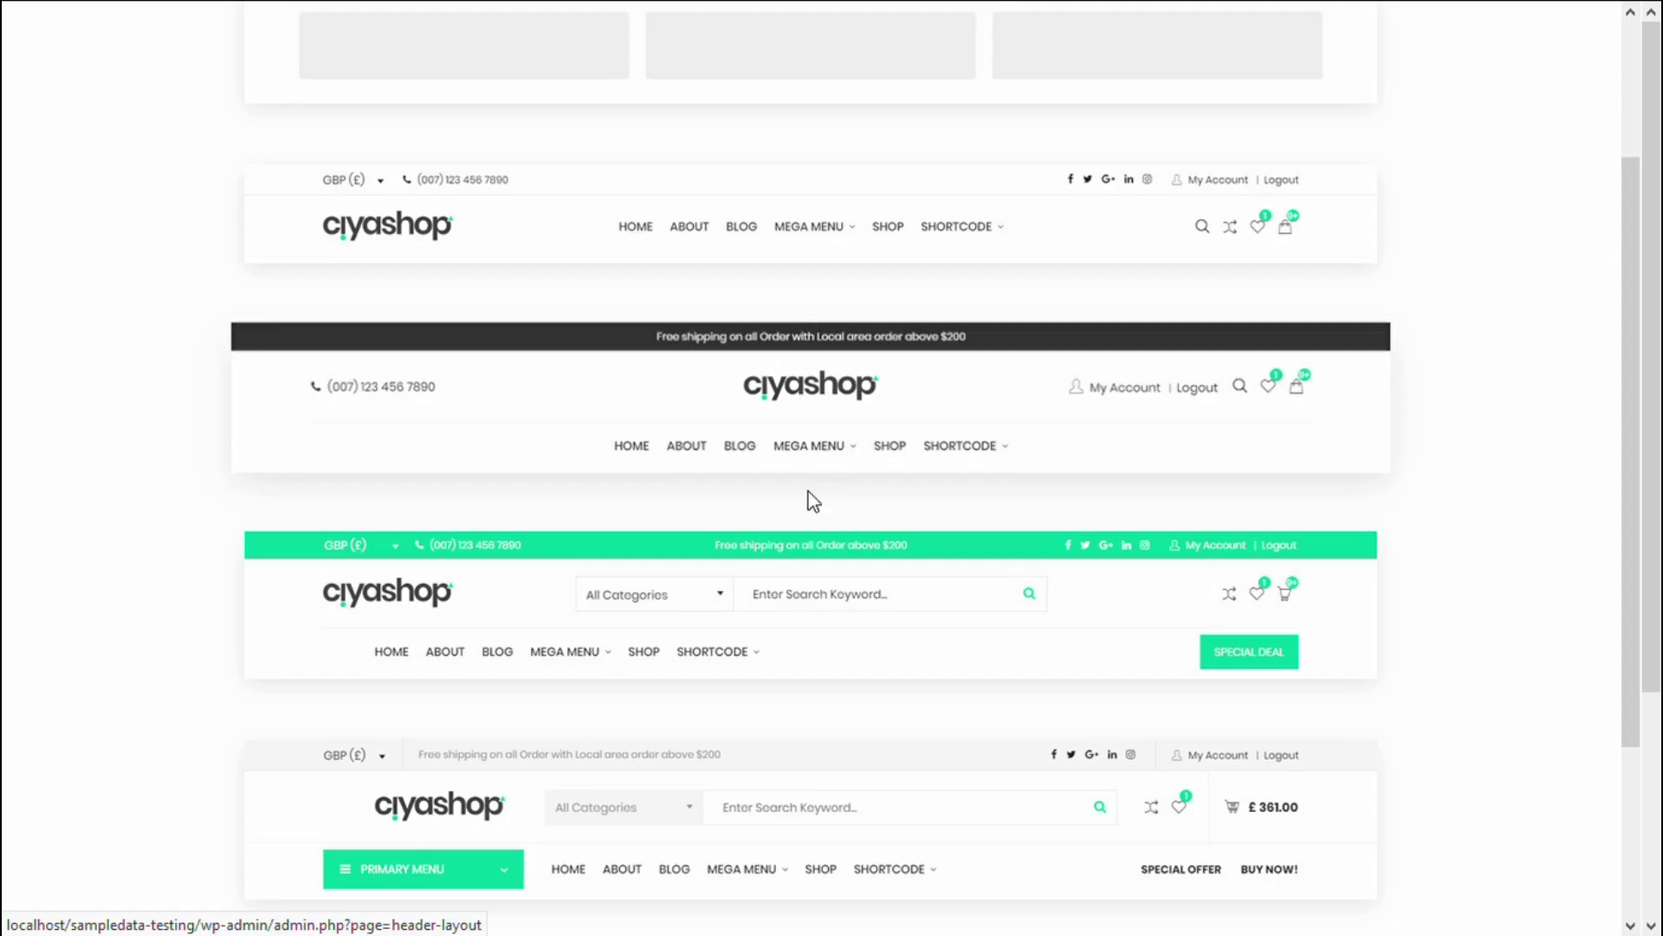
{"action": "scroll", "coordinate": [821, 557], "scroll_direction": "up", "scroll_amount": 5}
{"action": "left_click", "coordinate": [792, 362]}
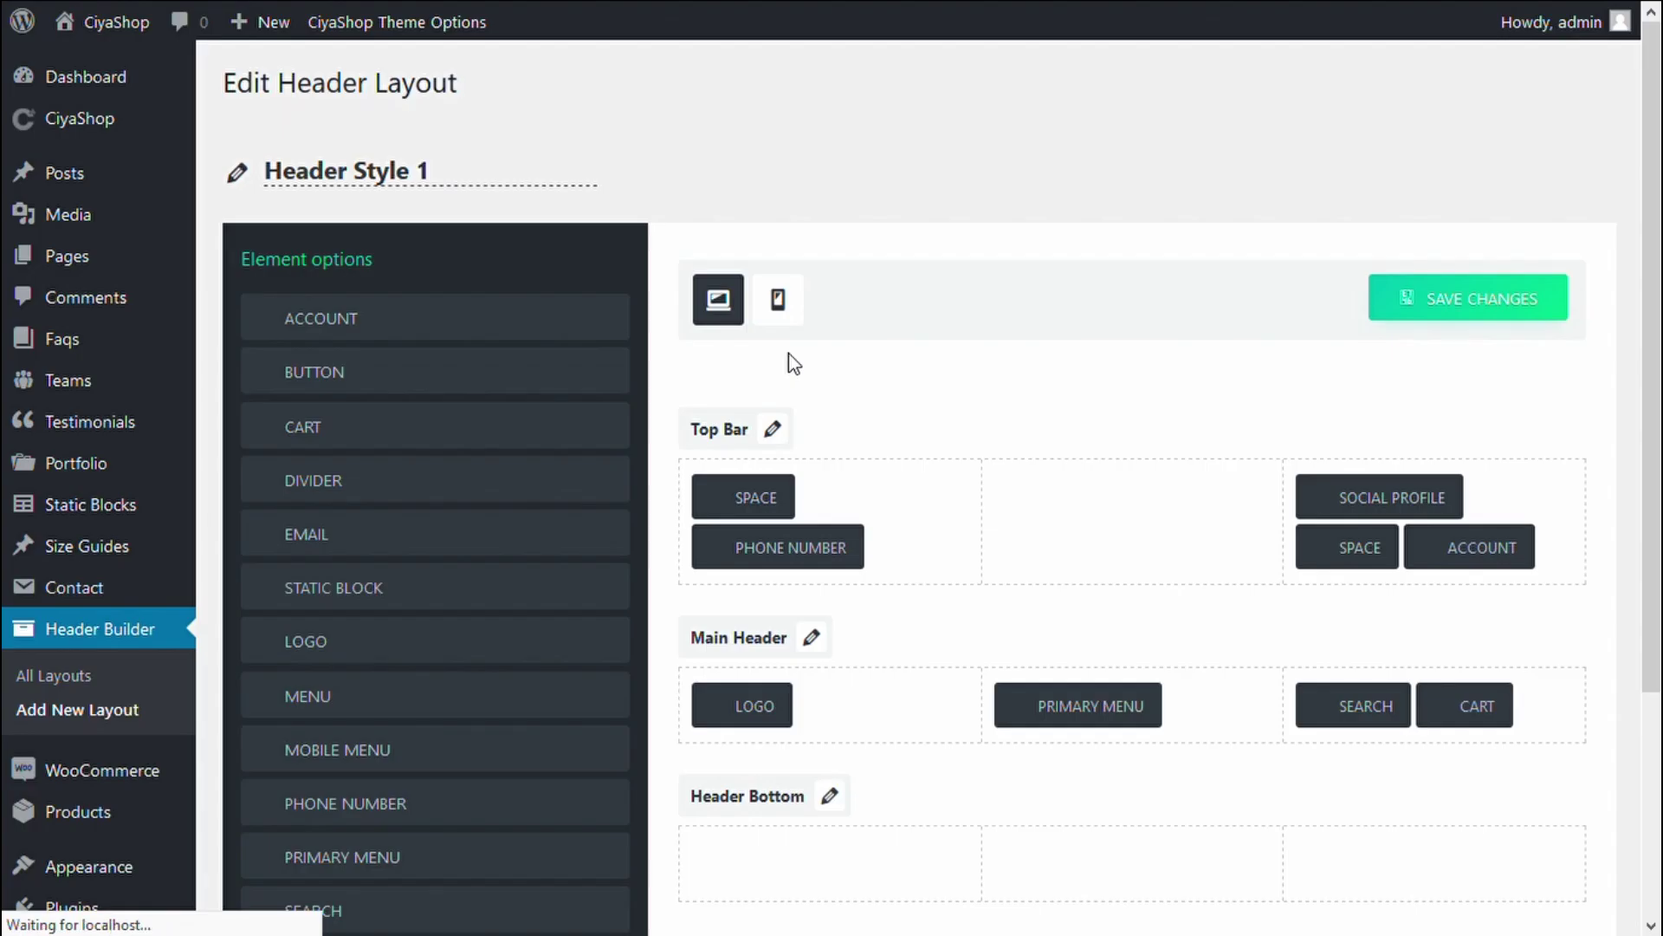
Review the elements and rows of the new Header Style 1 layout and save it
{"action": "scroll", "coordinate": [785, 351], "scroll_direction": "down", "scroll_amount": 3}
{"action": "scroll", "coordinate": [648, 544], "scroll_direction": "up", "scroll_amount": 3}
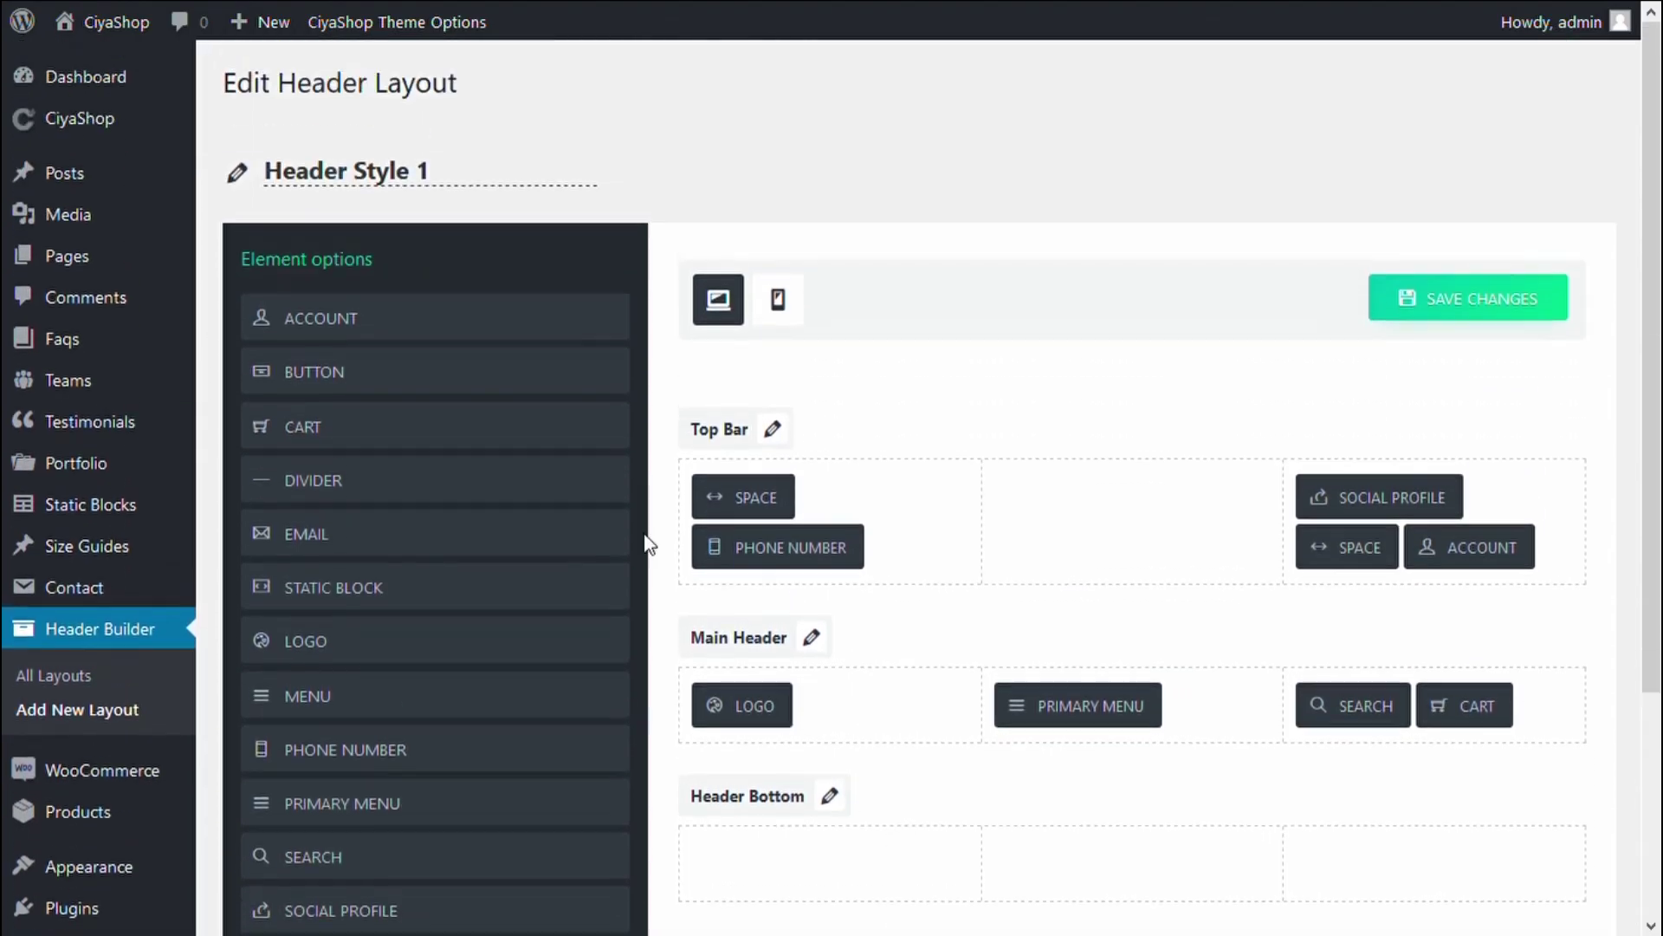
{"action": "scroll", "coordinate": [420, 776], "scroll_direction": "down", "scroll_amount": 3}
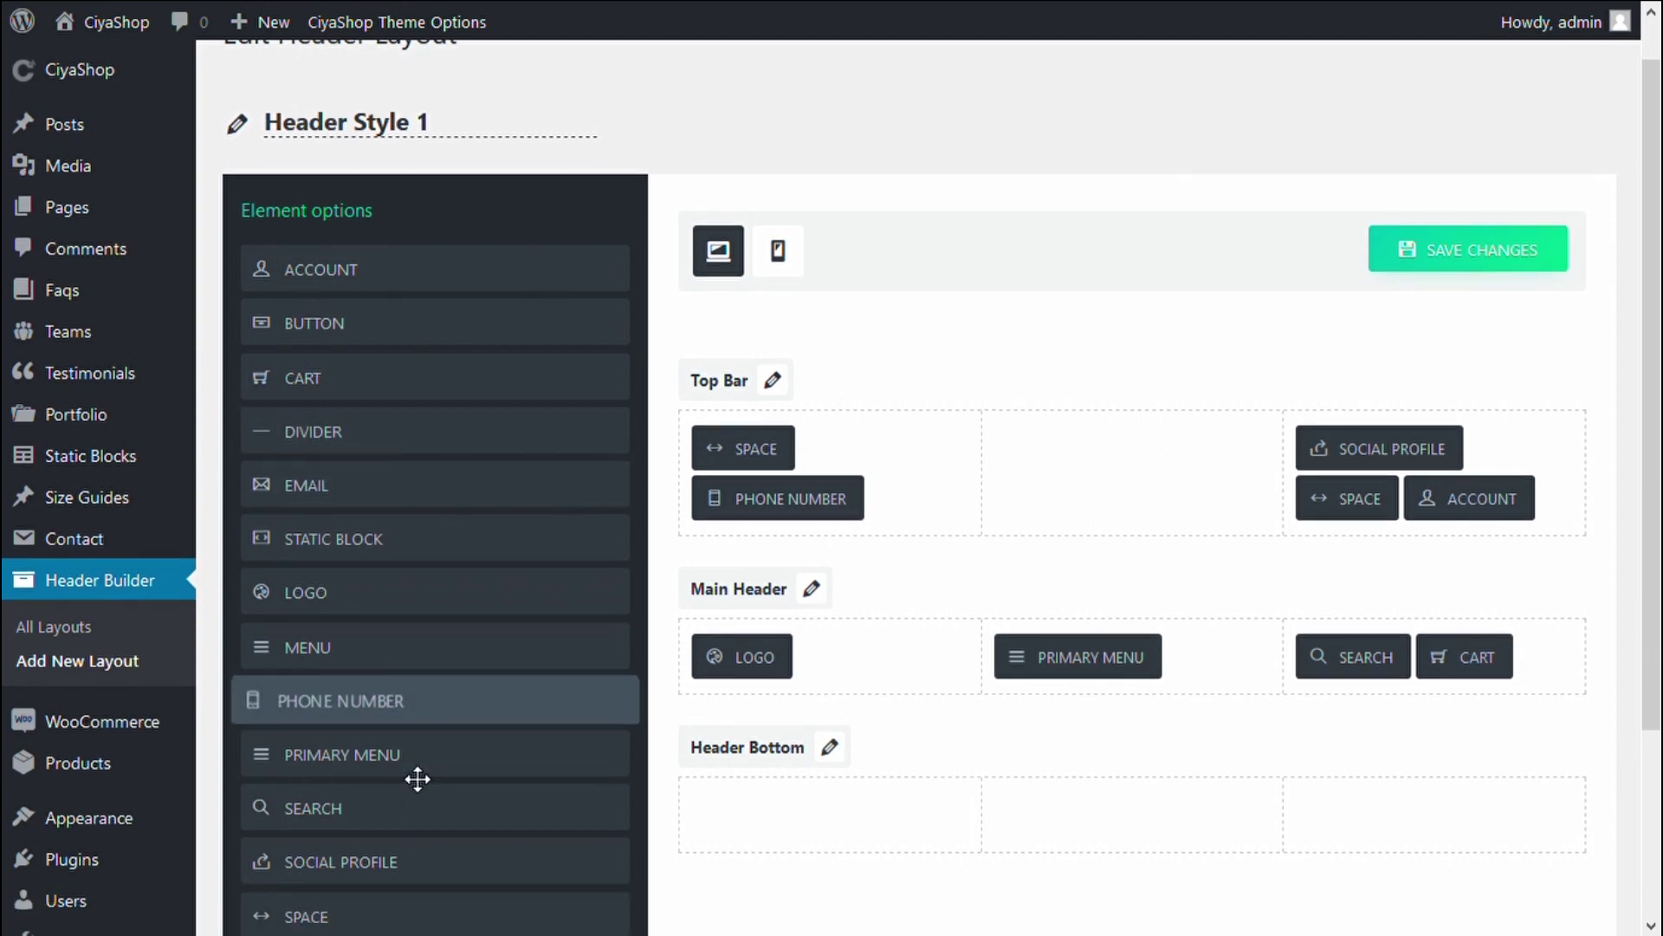
{"action": "scroll", "coordinate": [705, 802], "scroll_direction": "up", "scroll_amount": 3}
{"action": "left_click", "coordinate": [1525, 299]}
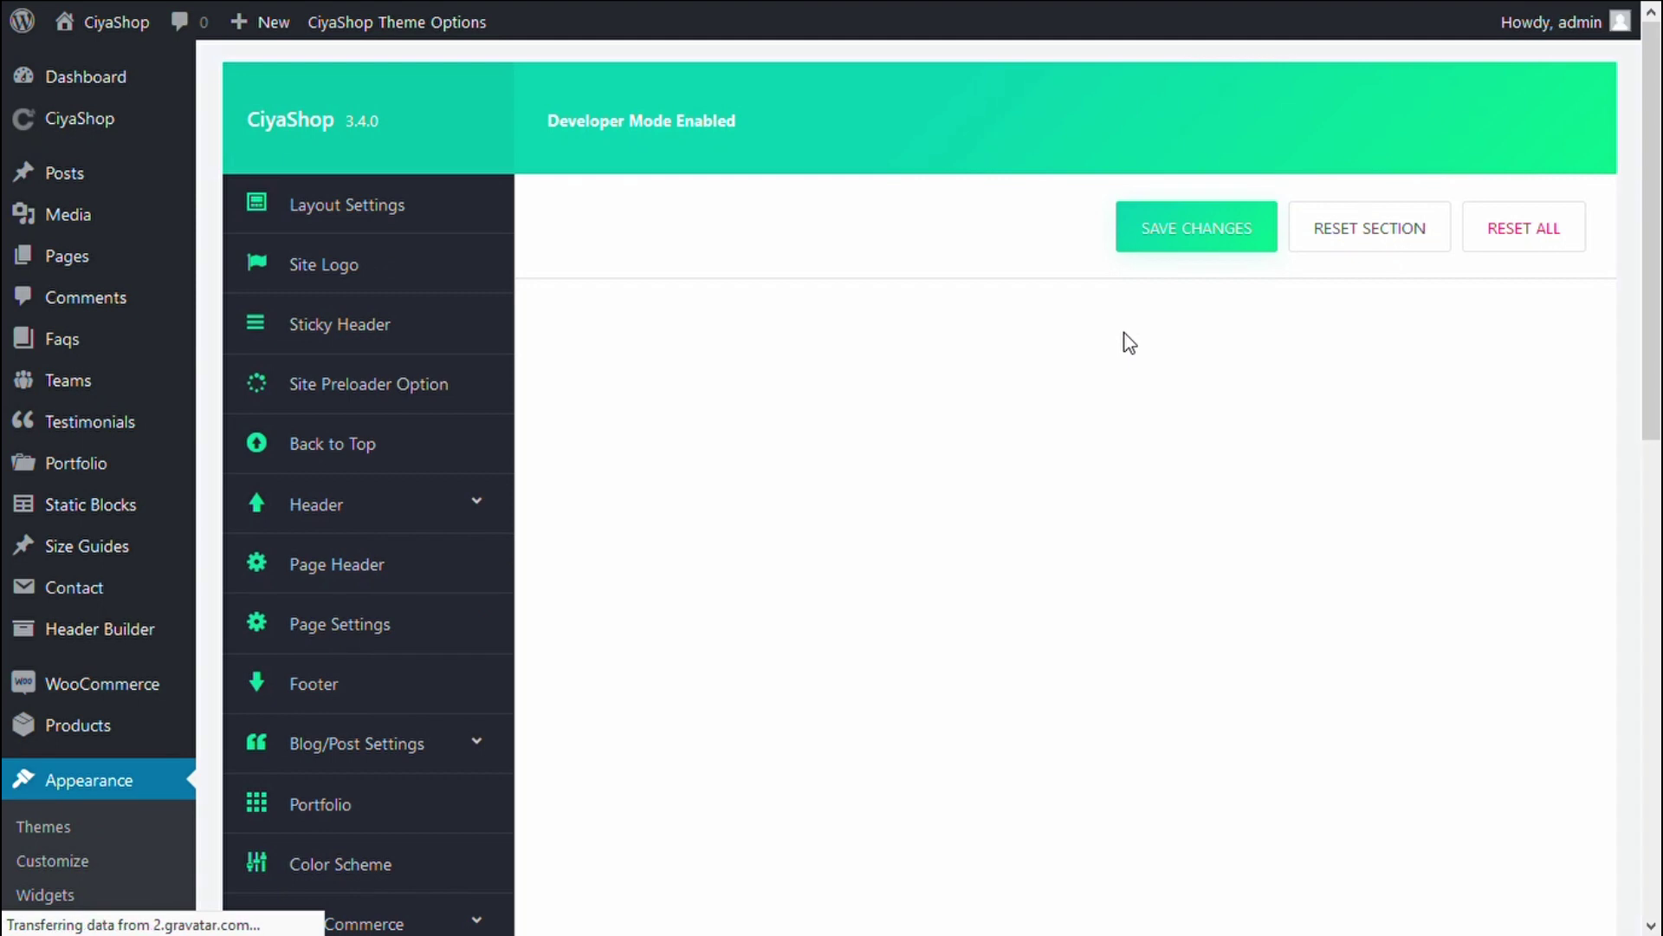
In the theme's site header options, set the header type to Header Builder with Header Style 1 as custom header, and save
{"action": "scroll", "coordinate": [712, 403], "scroll_direction": "down", "scroll_amount": 2}
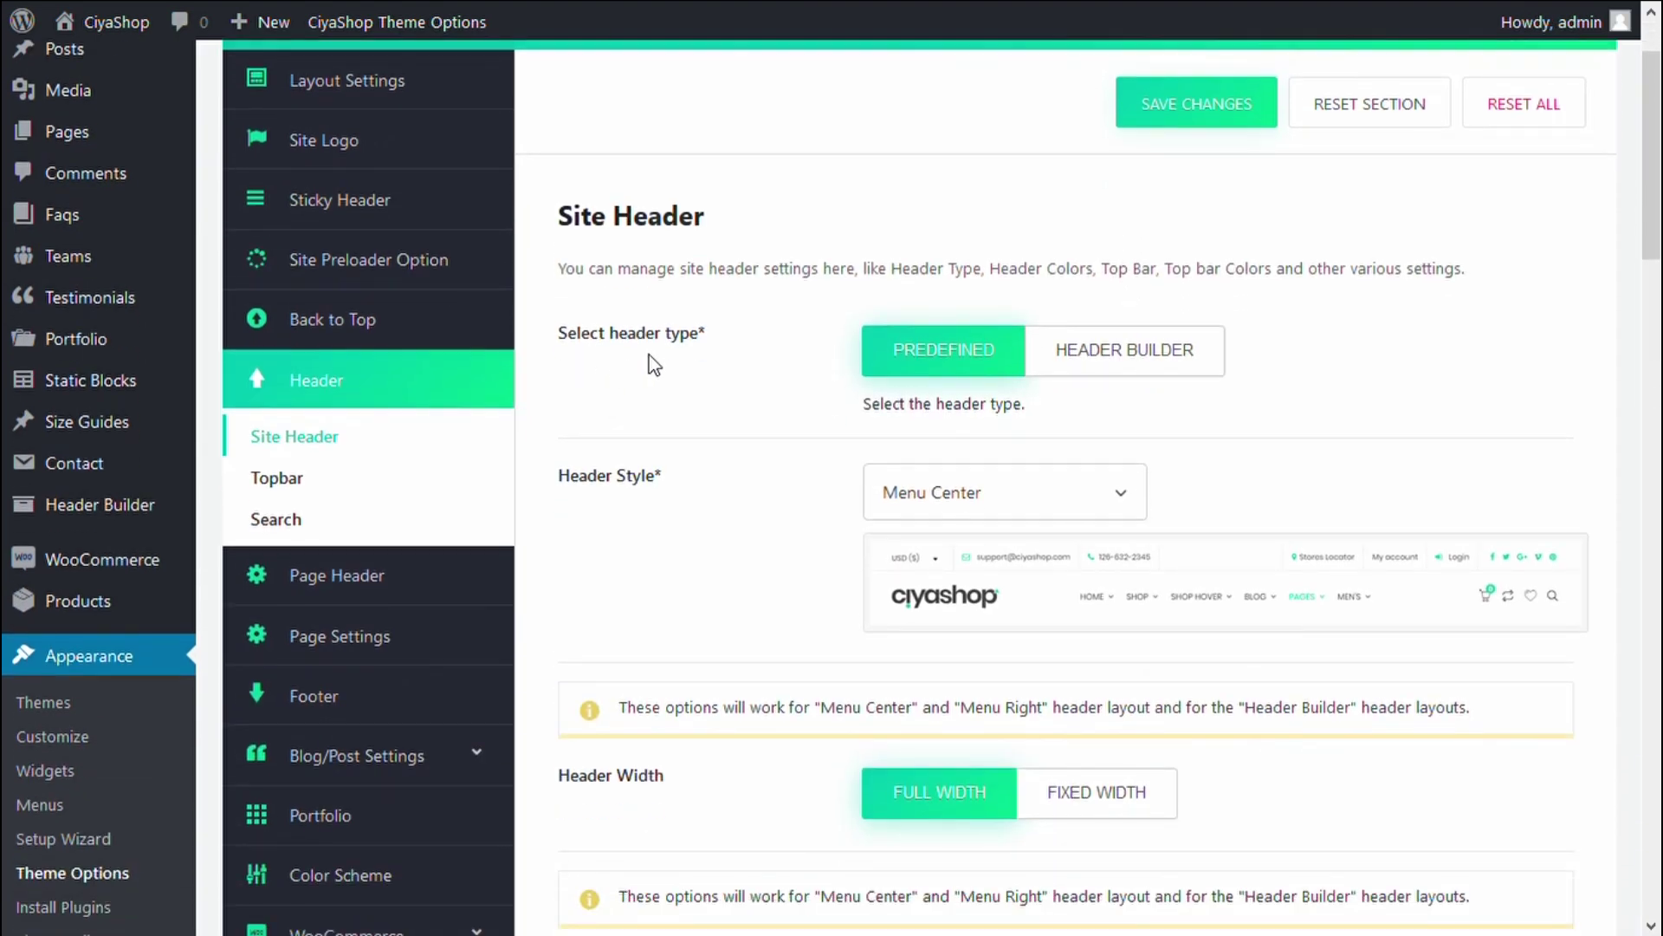
{"action": "left_click", "coordinate": [1124, 372]}
{"action": "scroll", "coordinate": [988, 554], "scroll_direction": "down", "scroll_amount": 2}
{"action": "left_click", "coordinate": [985, 563]}
{"action": "left_click", "coordinate": [927, 672]}
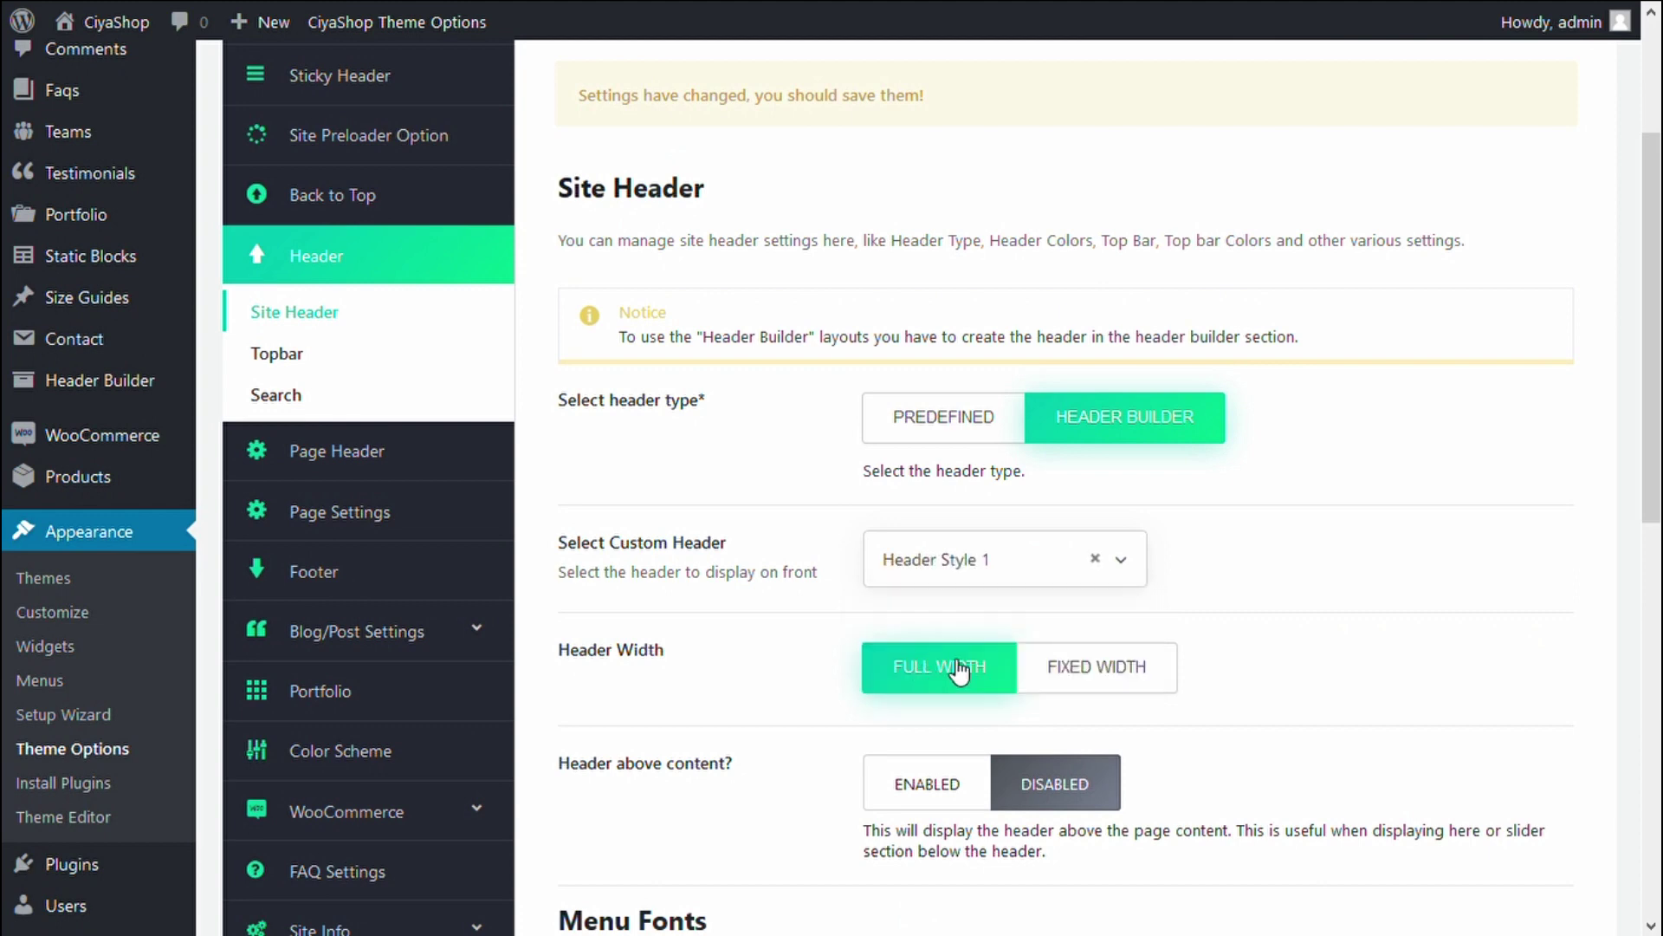
{"action": "scroll", "coordinate": [1291, 548], "scroll_direction": "up", "scroll_amount": 3}
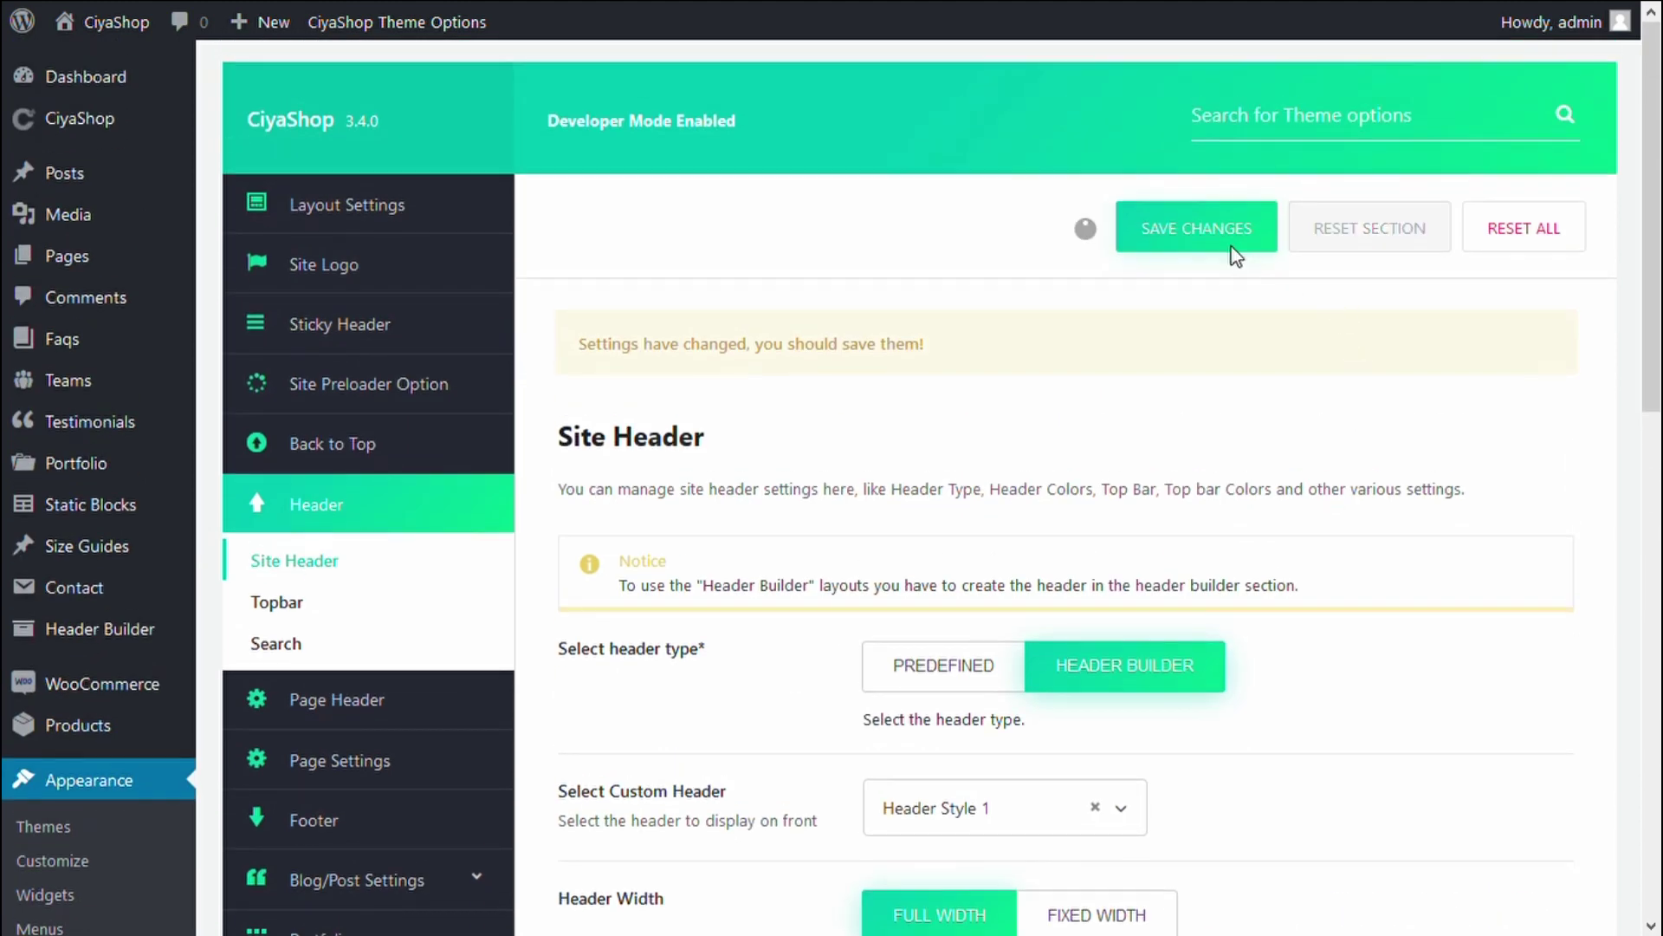
{"action": "left_click", "coordinate": [1235, 251]}
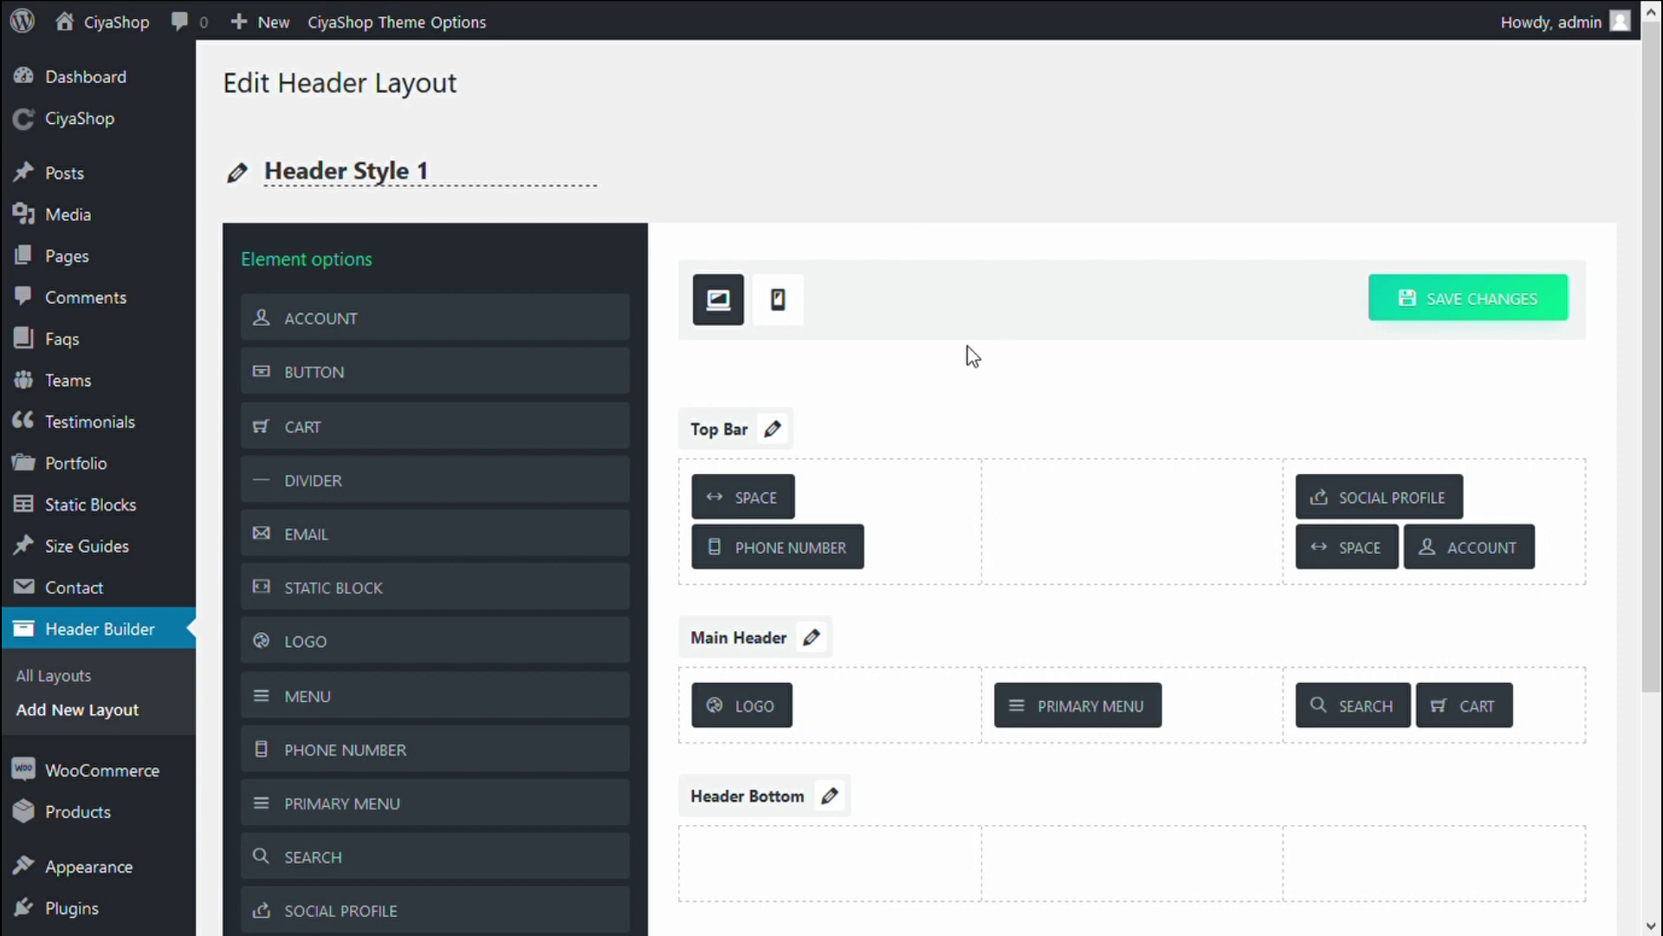
Swap the Logo and Primary Menu in the Main Header row so the logo sits in the middle column, and save the layout
{"action": "scroll", "coordinate": [972, 355], "scroll_direction": "down", "scroll_amount": 3}
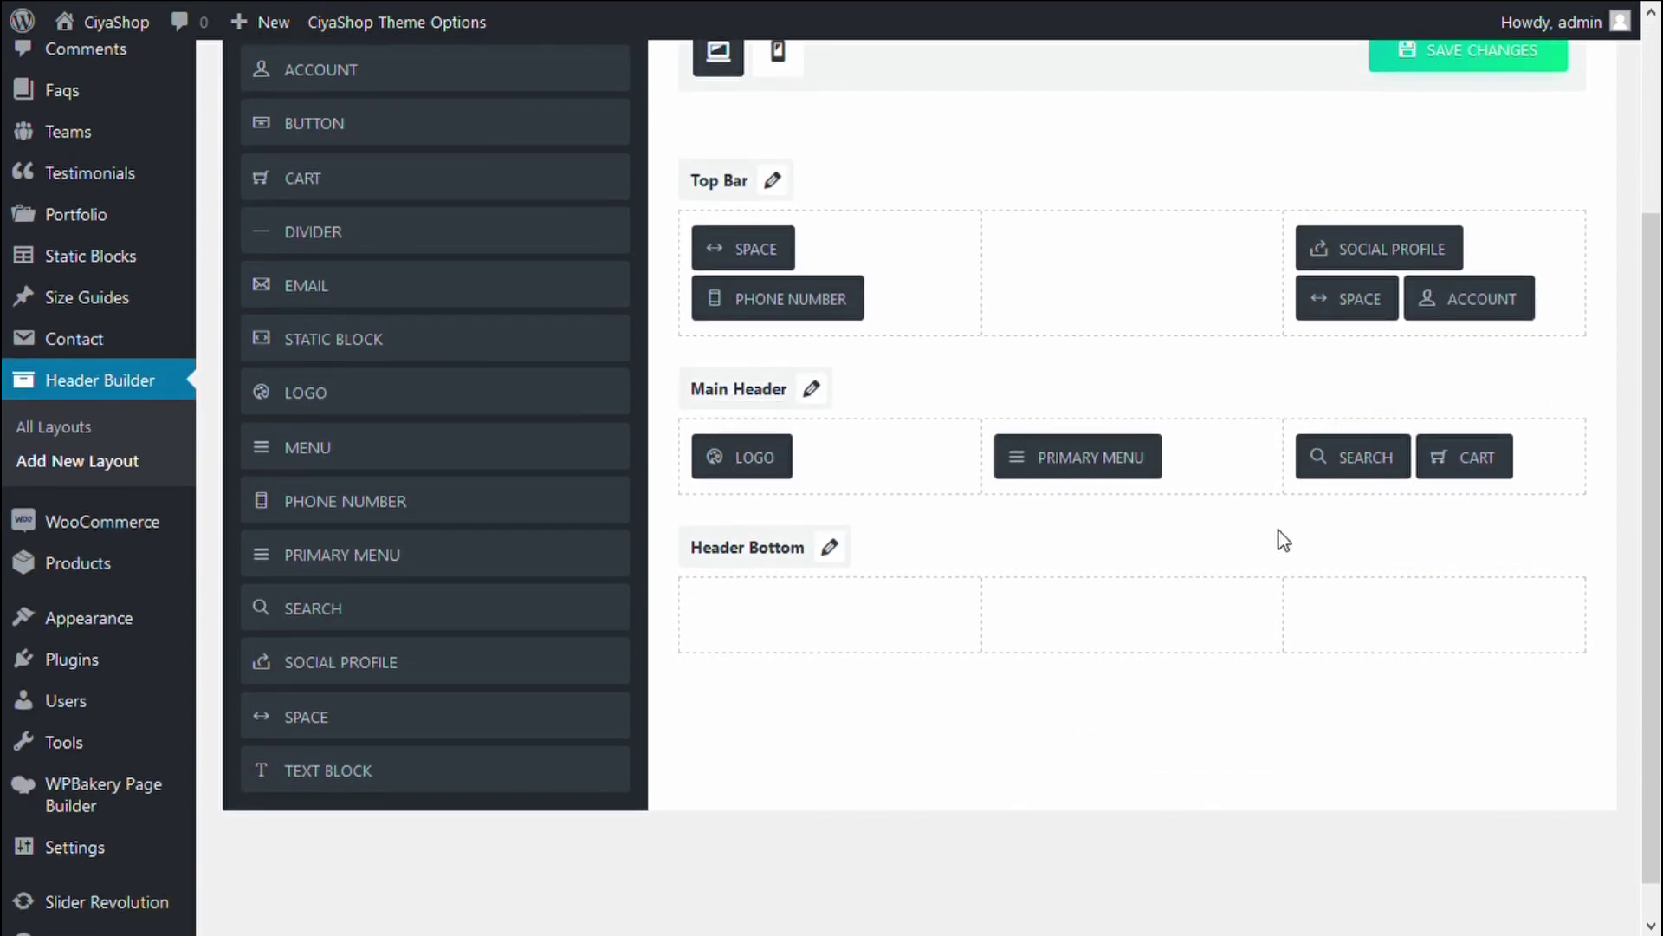
{"action": "mouse_move", "coordinate": [1073, 480]}
{"action": "left_mouse_down"}
{"action": "mouse_move", "coordinate": [732, 464]}
{"action": "mouse_move", "coordinate": [1053, 459]}
{"action": "left_mouse_up"}
{"action": "scroll", "coordinate": [1064, 542], "scroll_direction": "up", "scroll_amount": 3}
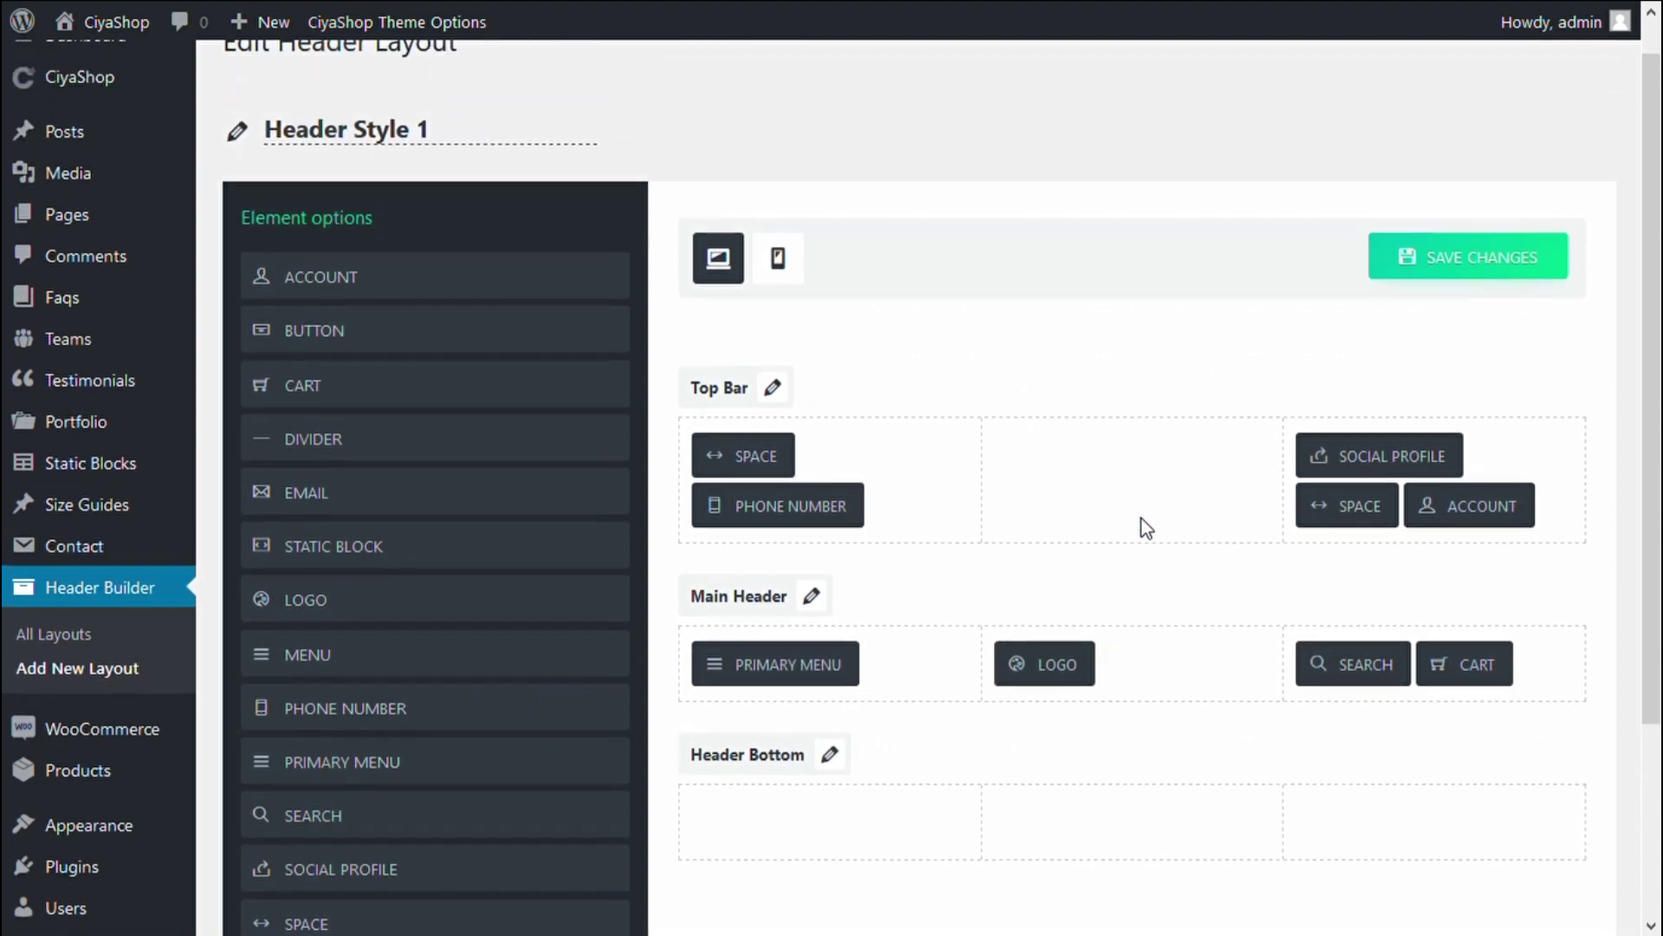
{"action": "left_click", "coordinate": [1411, 303]}
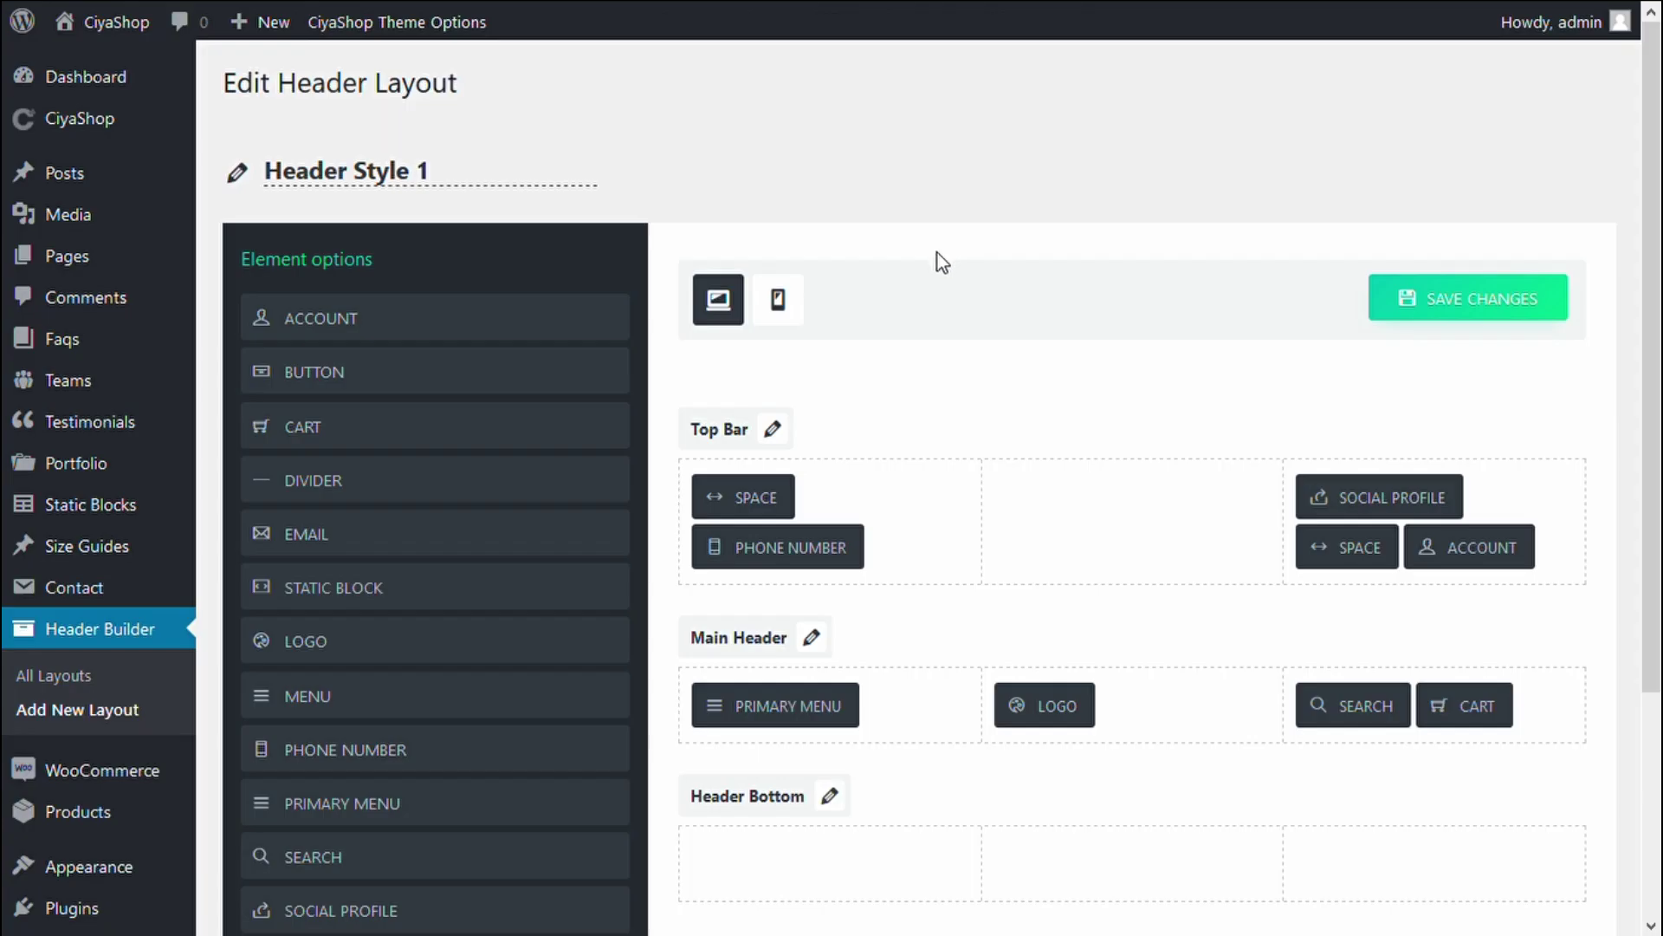
Add an Email element to the Top Bar's first column, after Phone Number
{"action": "scroll", "coordinate": [1163, 498], "scroll_direction": "down", "scroll_amount": 3}
{"action": "scroll", "coordinate": [1346, 588], "scroll_direction": "up", "scroll_amount": 2}
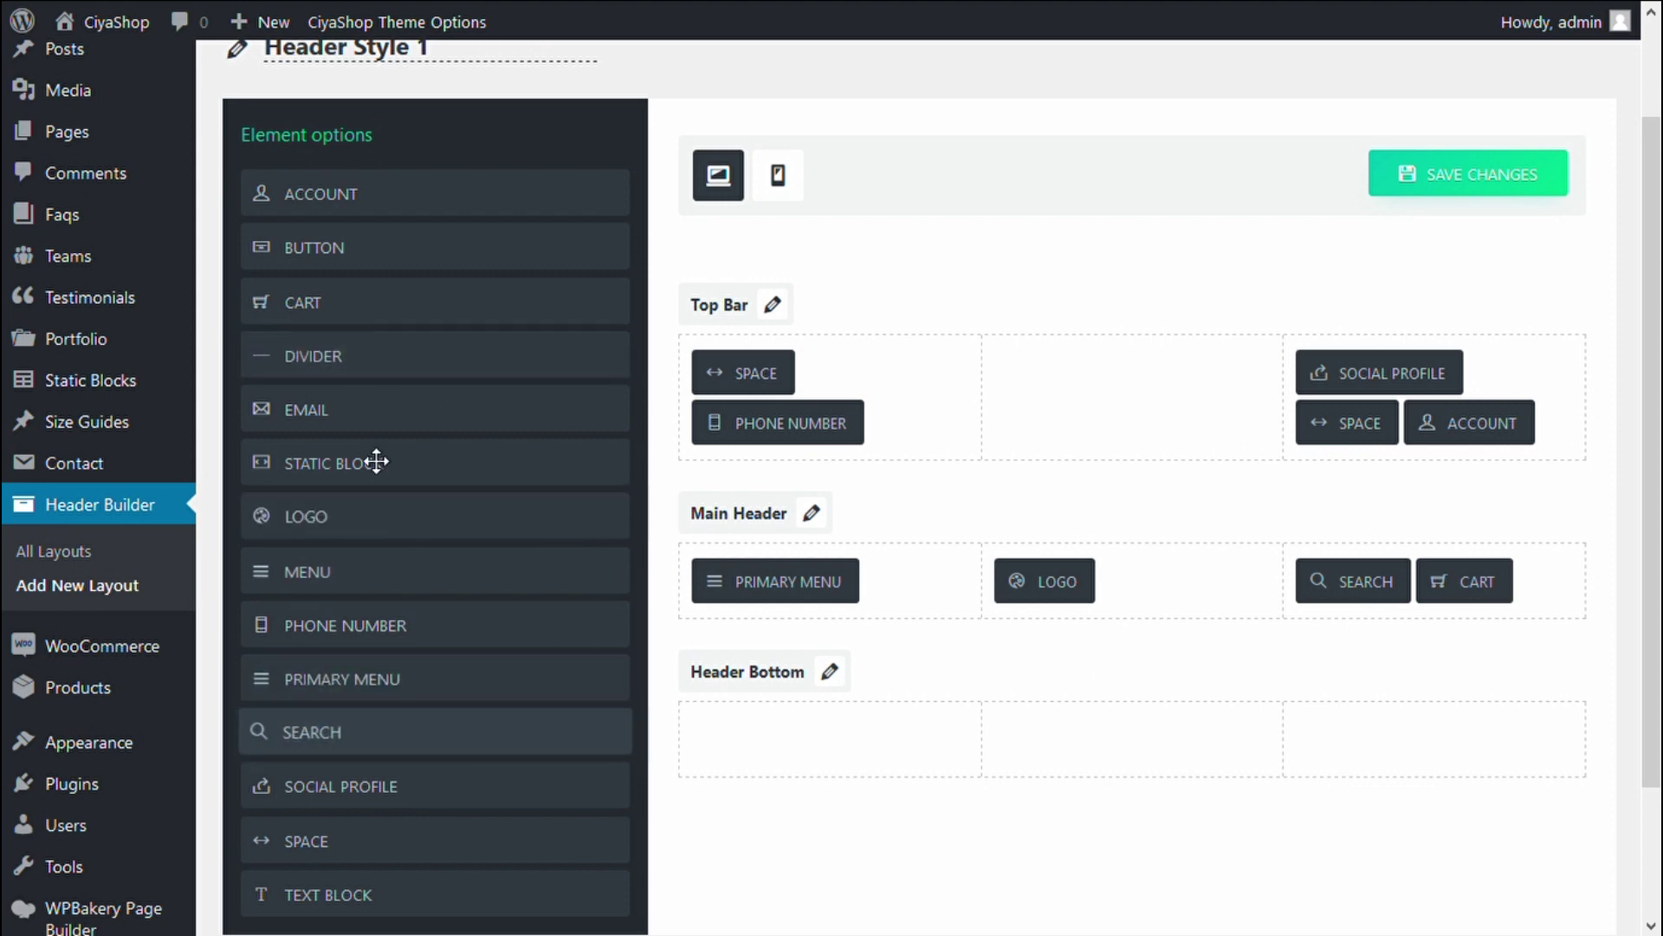
{"action": "scroll", "coordinate": [347, 338], "scroll_direction": "down", "scroll_amount": 2}
{"action": "left_click_drag", "start_coordinate": [327, 288], "coordinate": [776, 371]}
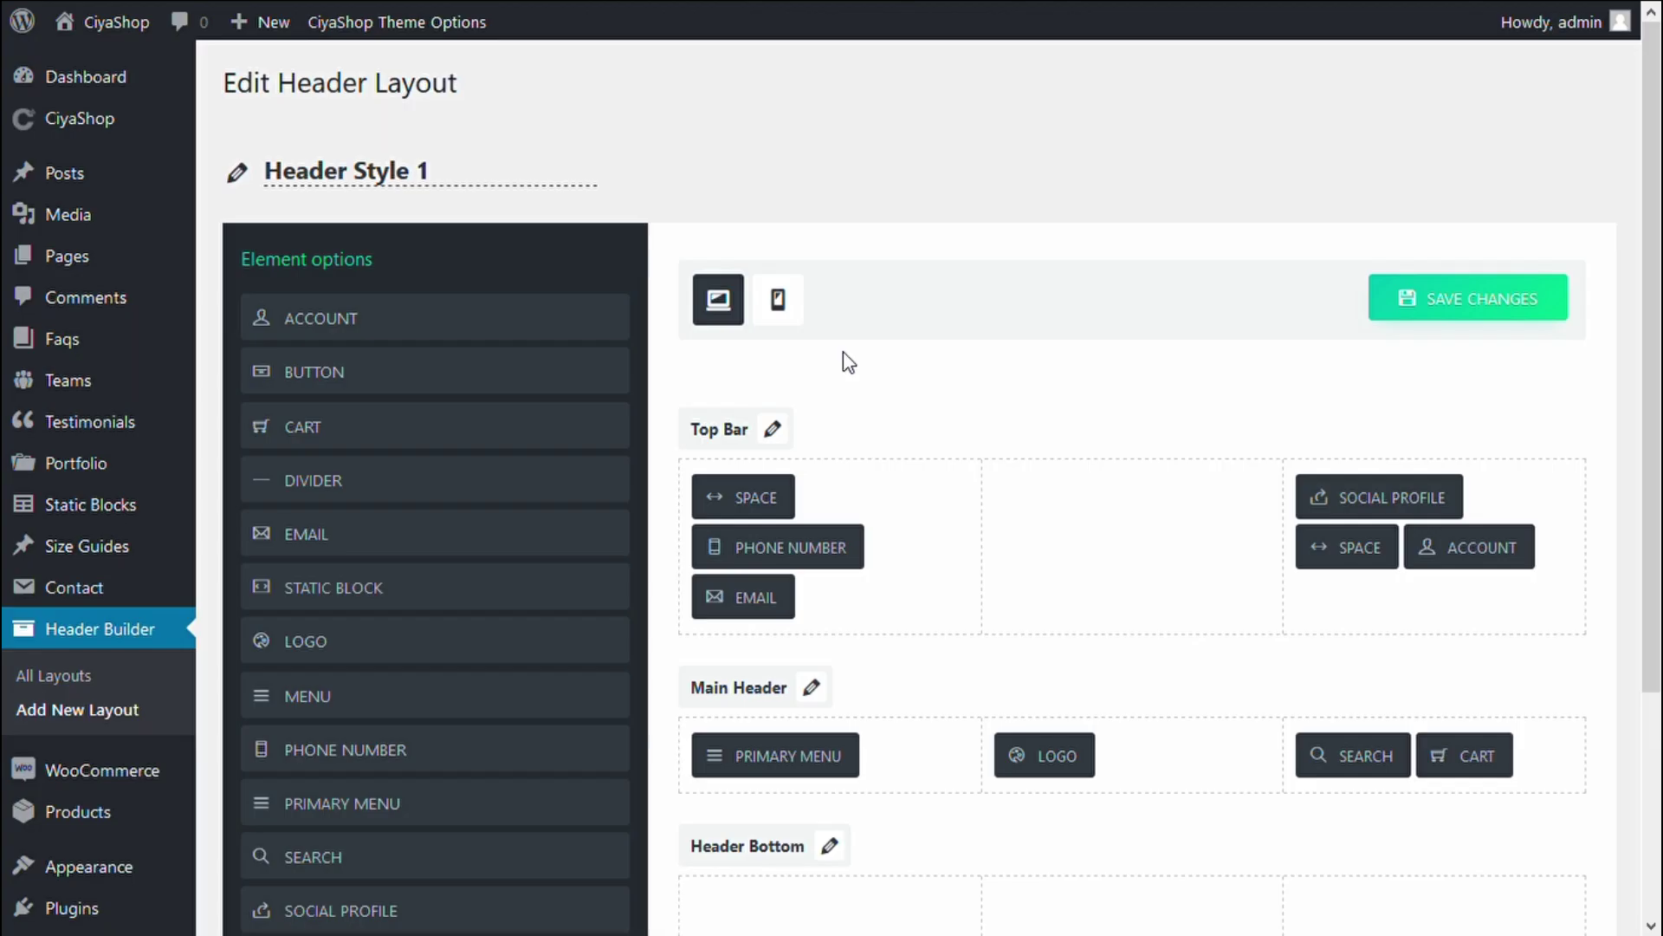
Duplicate the Top Bar's first Space element, place the copy between Phone Number and Email, and save the layout
{"action": "scroll", "coordinate": [847, 360], "scroll_direction": "down", "scroll_amount": 2}
{"action": "left_click", "coordinate": [741, 339]}
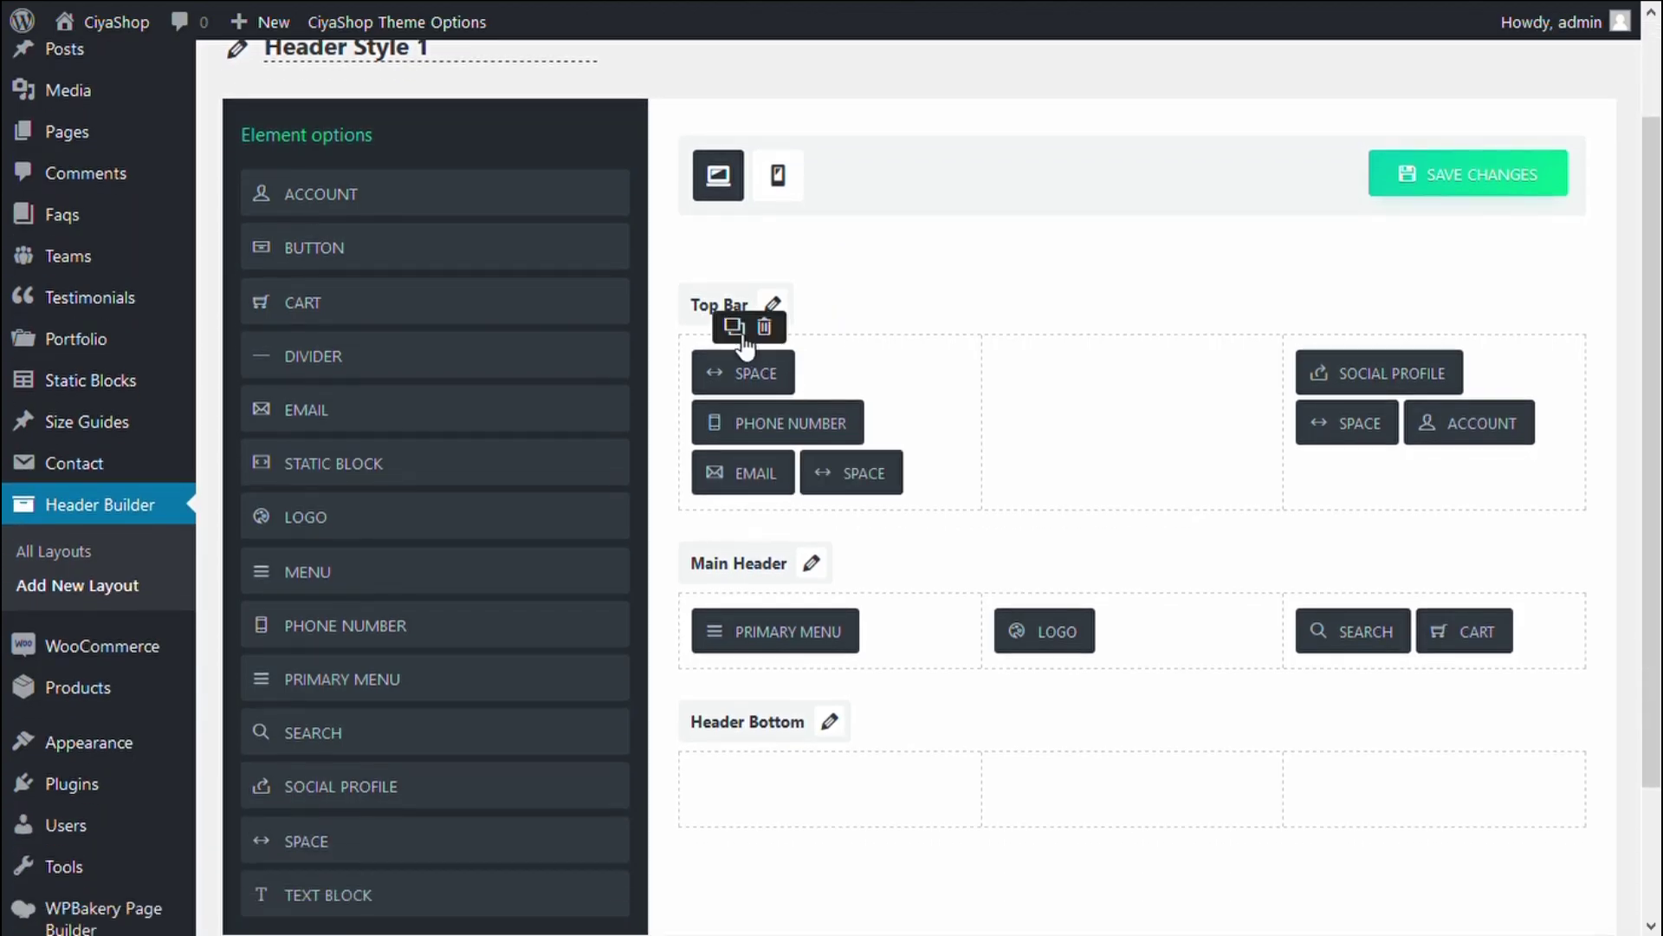
{"action": "left_click_drag", "start_coordinate": [871, 474], "coordinate": [754, 468]}
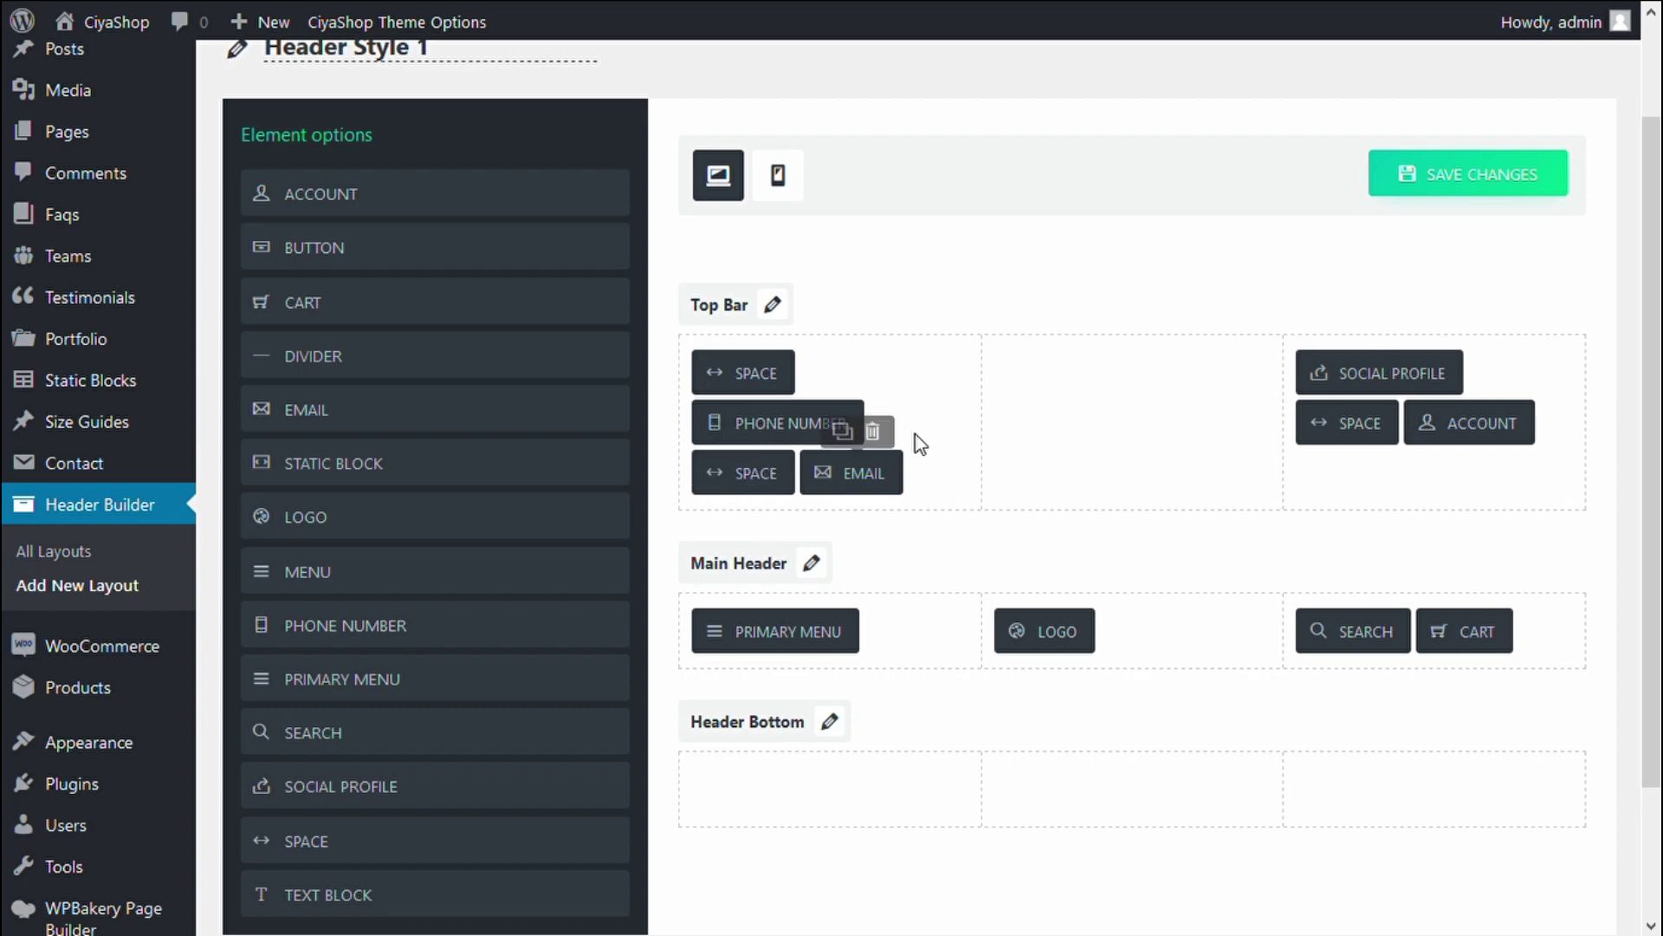
{"action": "scroll", "coordinate": [1222, 338], "scroll_direction": "up", "scroll_amount": 2}
{"action": "left_click", "coordinate": [1392, 309]}
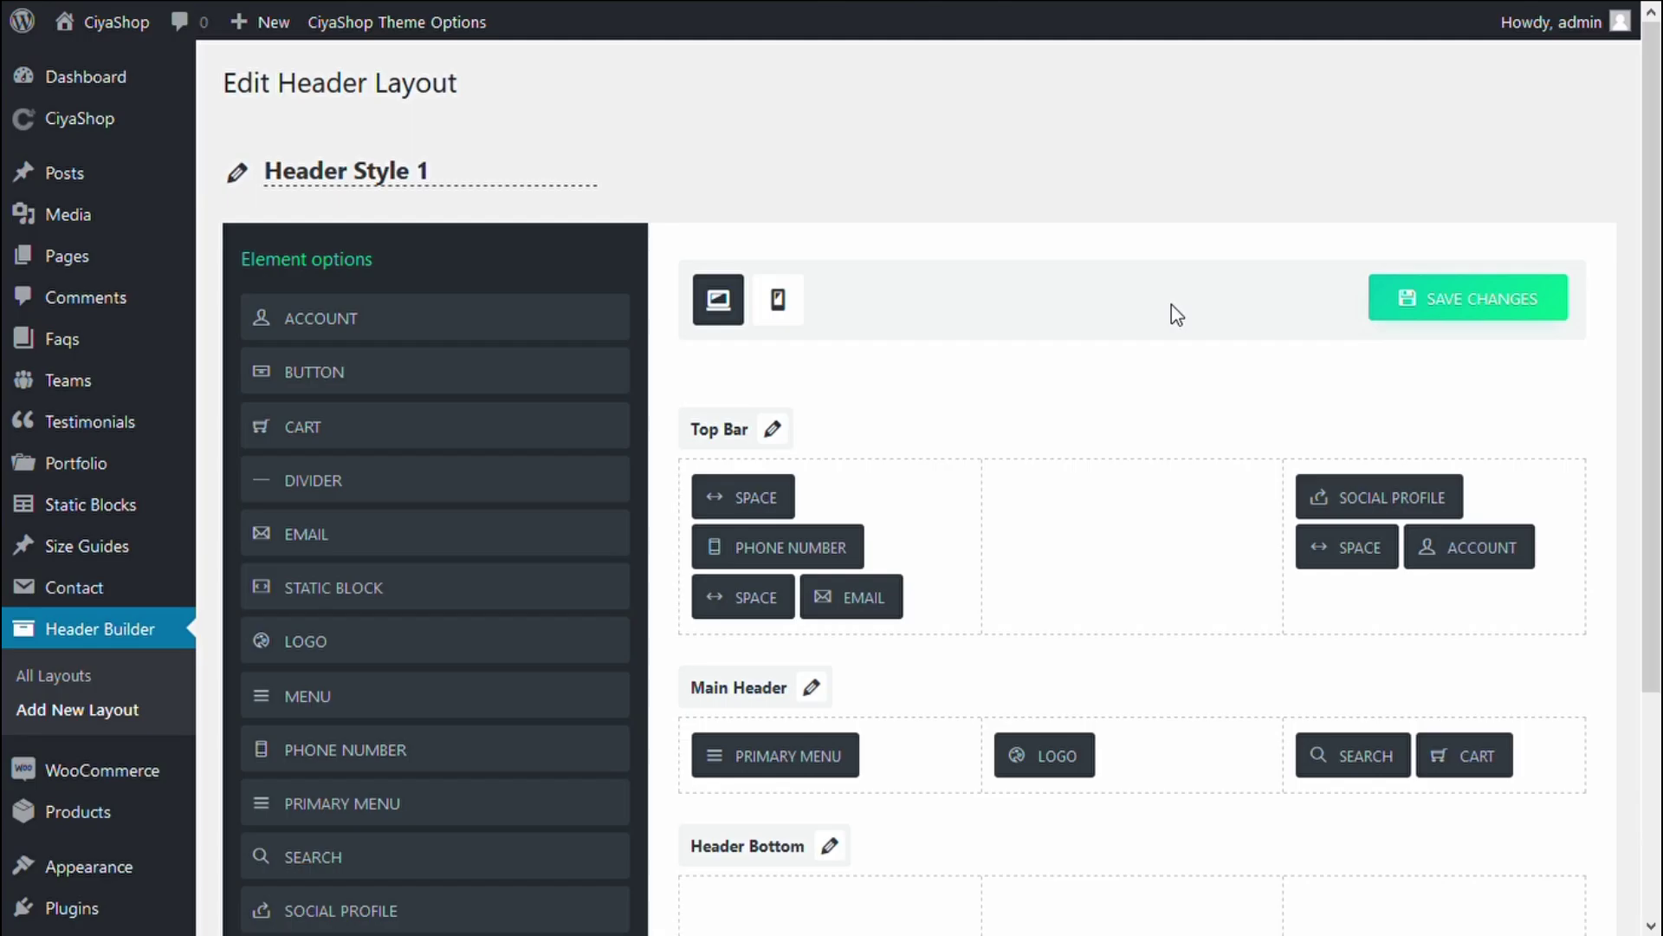
Open the settings of the Main Header's Search element and set its search type to Form
{"action": "scroll", "coordinate": [1171, 304], "scroll_direction": "down", "scroll_amount": 3}
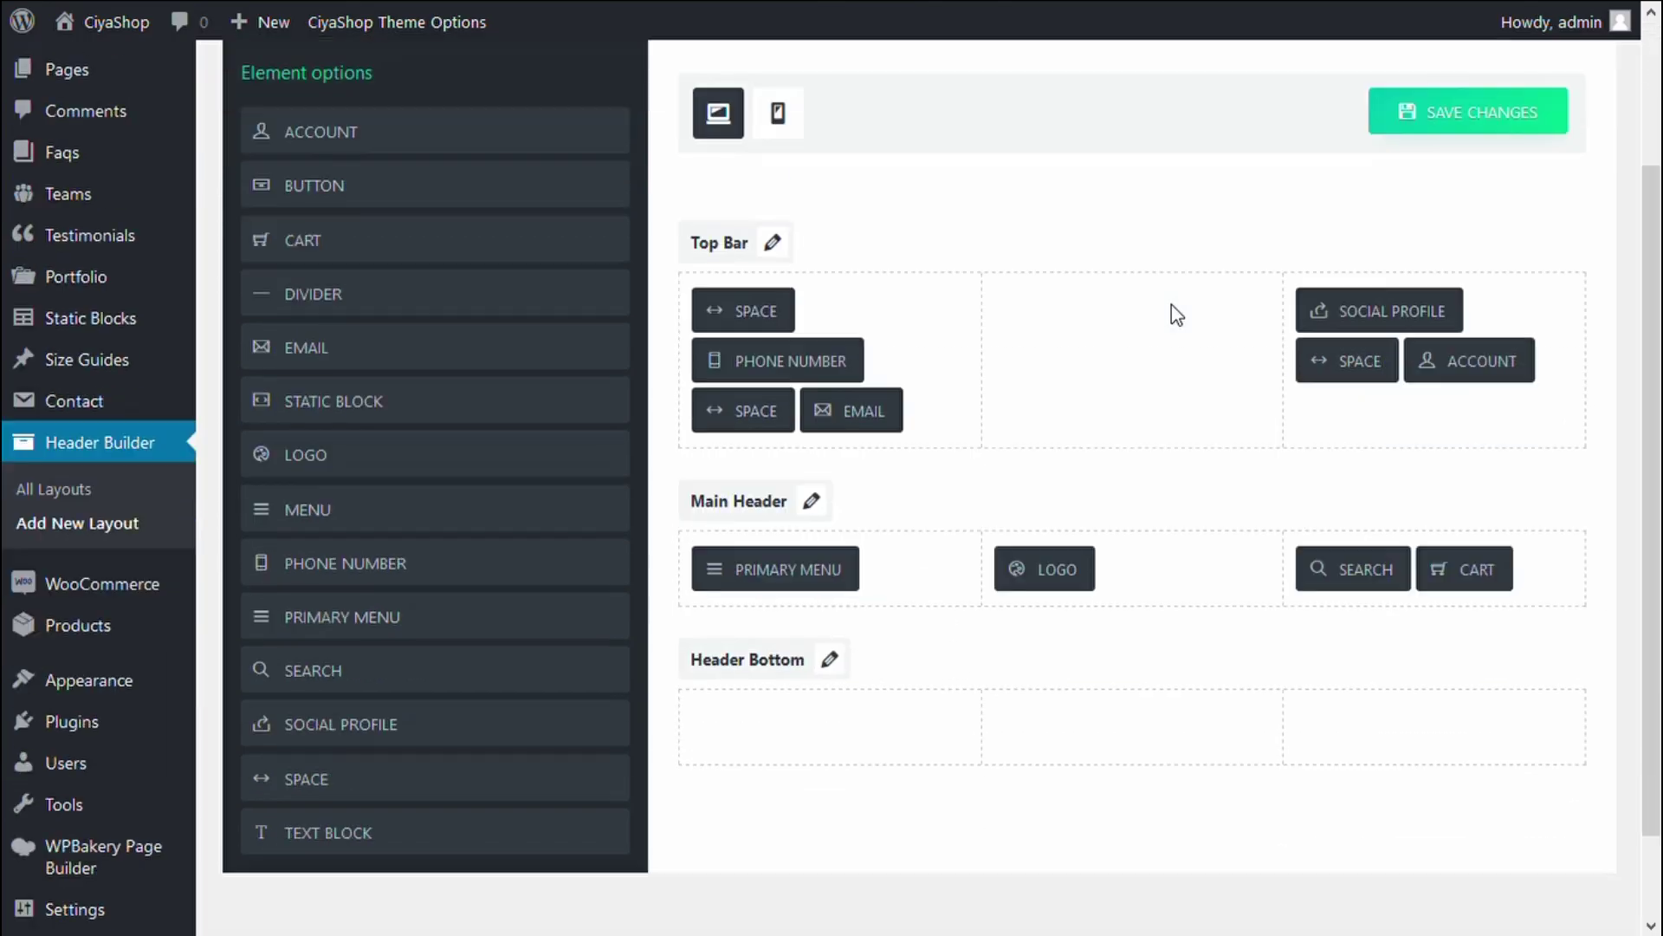
{"action": "scroll", "coordinate": [497, 442], "scroll_direction": "up", "scroll_amount": 2}
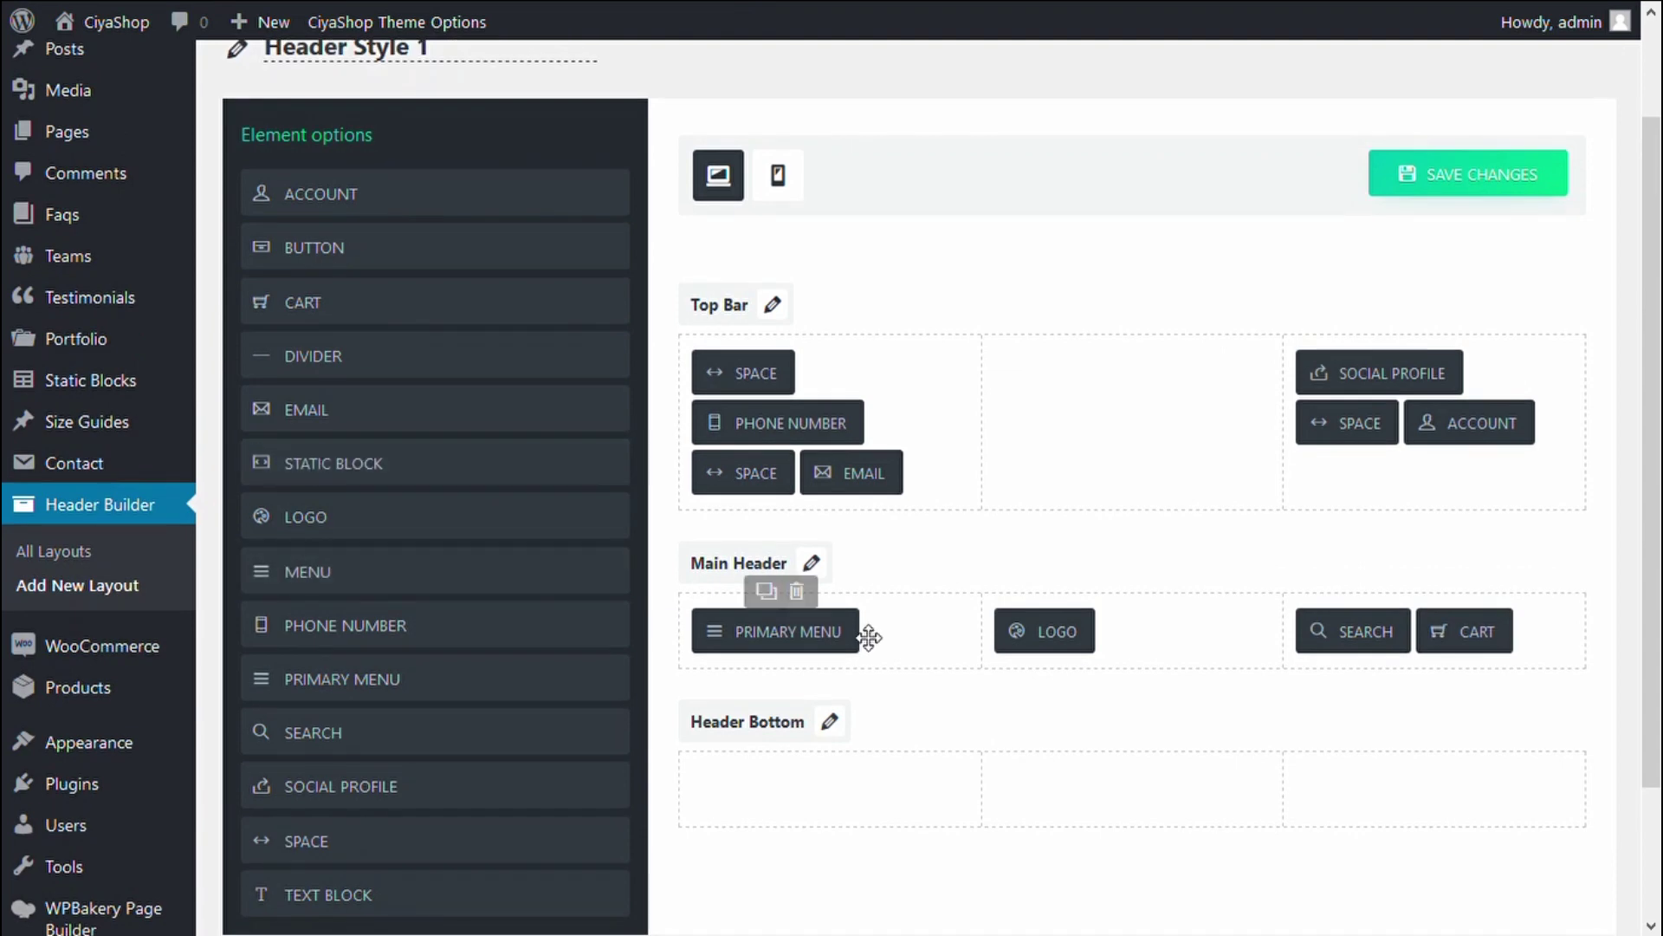
{"action": "left_click", "coordinate": [1370, 647]}
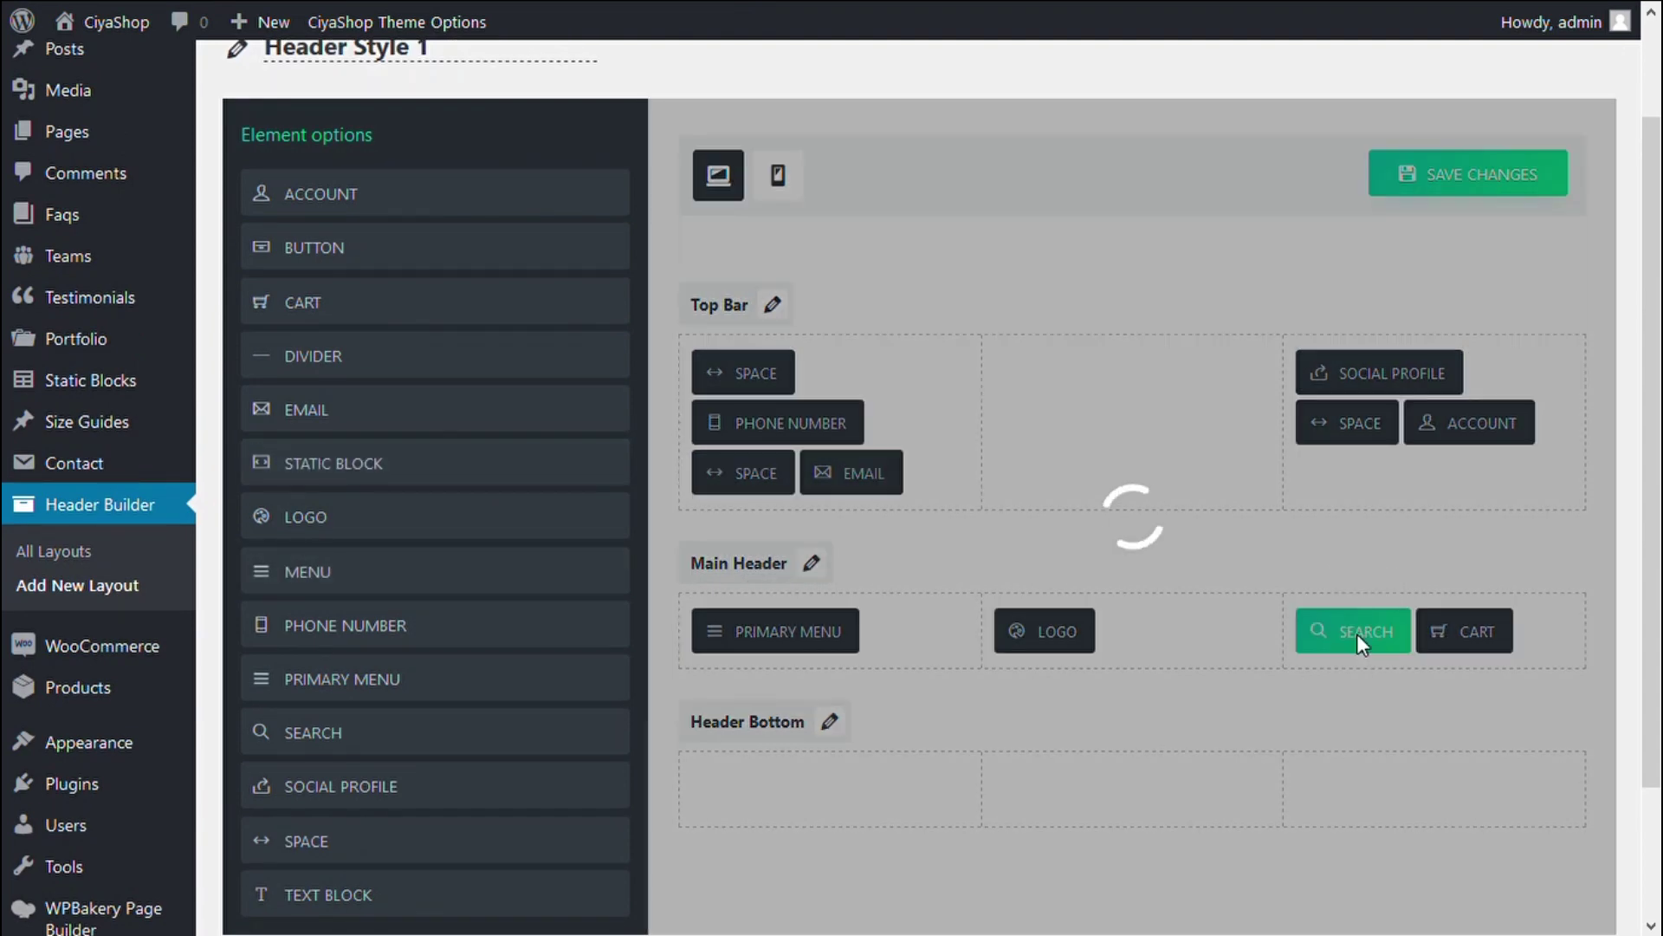
{"action": "scroll", "coordinate": [559, 456], "scroll_direction": "down", "scroll_amount": 5}
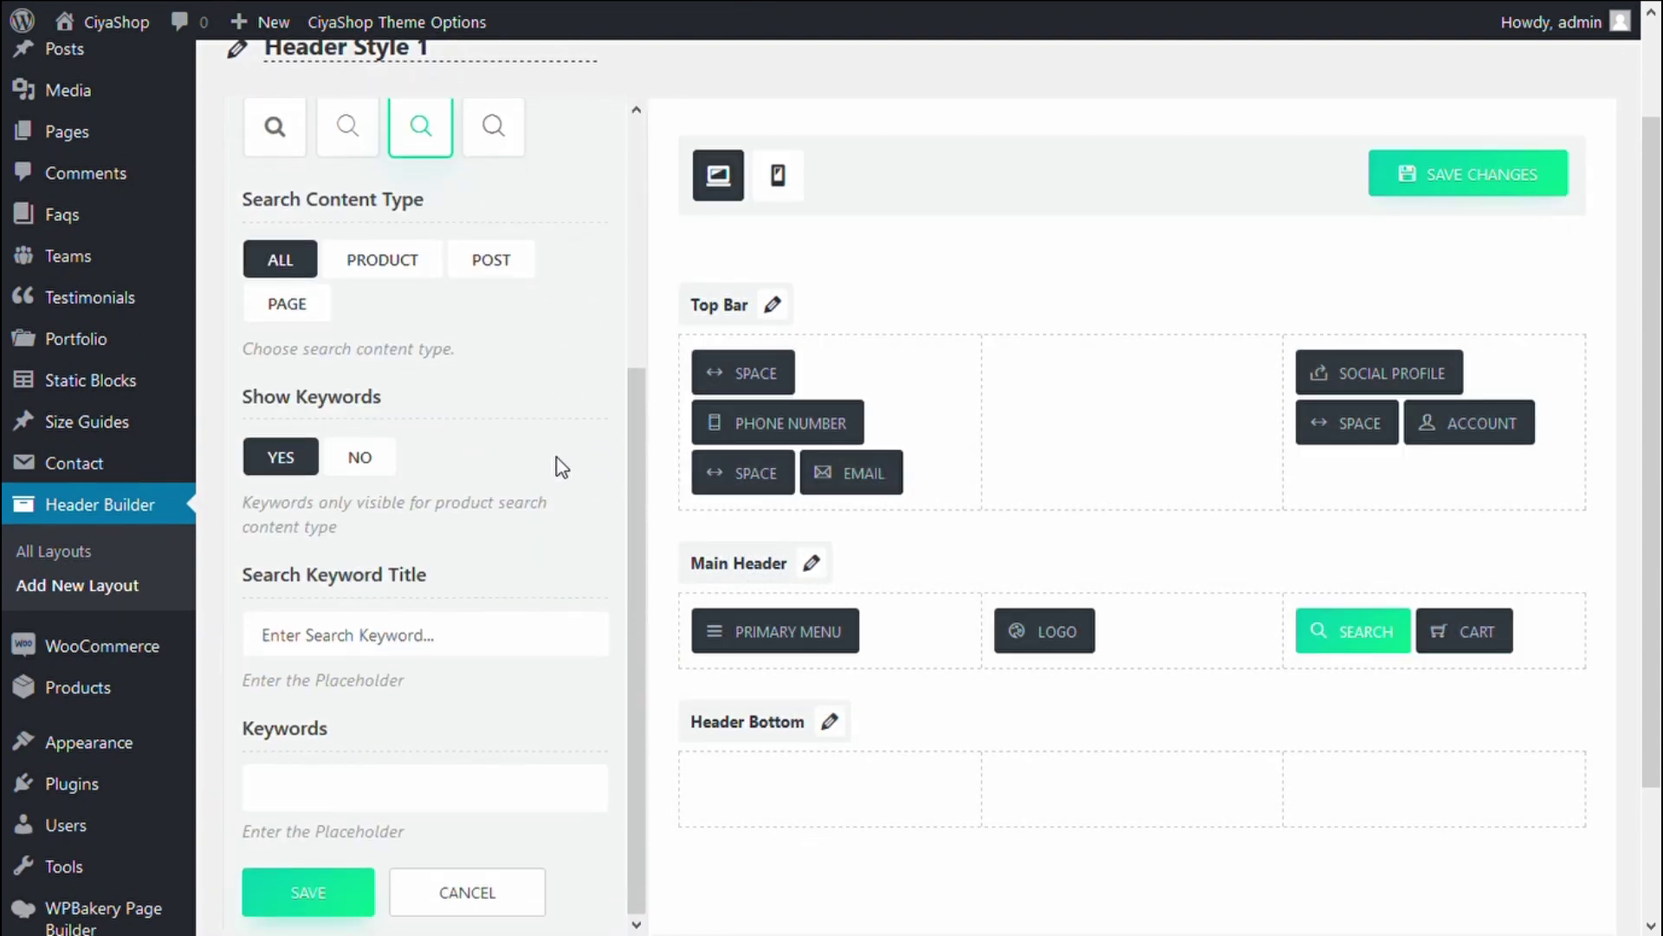
{"action": "scroll", "coordinate": [557, 458], "scroll_direction": "up", "scroll_amount": 2}
{"action": "scroll", "coordinate": [416, 511], "scroll_direction": "up", "scroll_amount": 1}
{"action": "scroll", "coordinate": [416, 511], "scroll_direction": "up", "scroll_amount": 6}
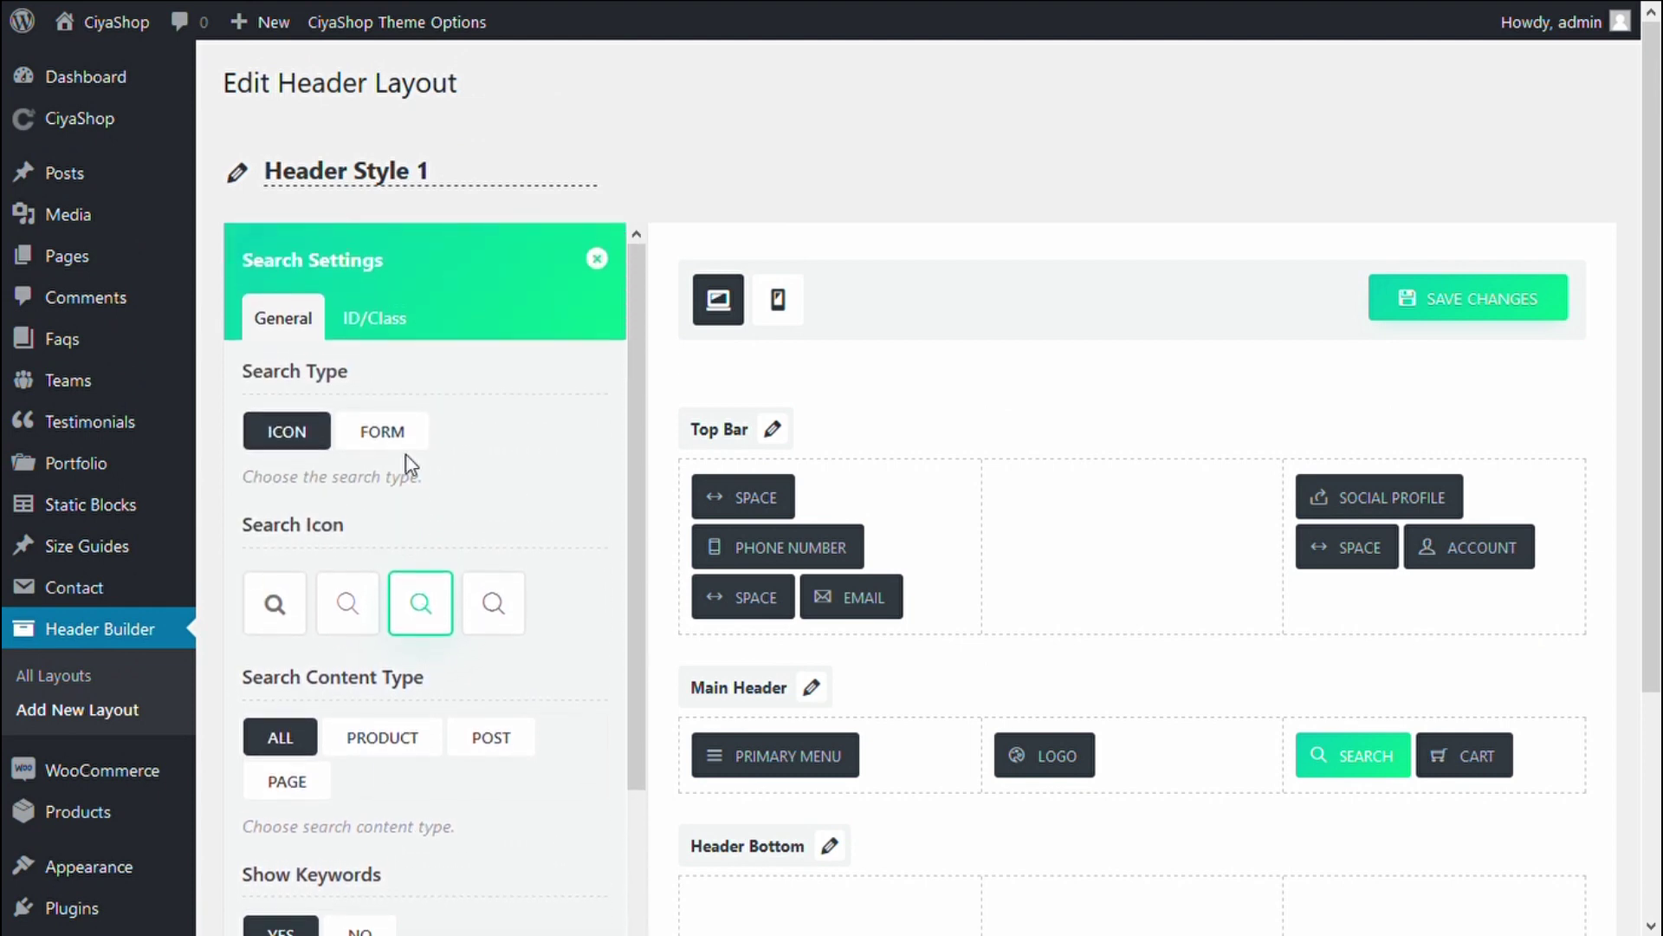
{"action": "scroll", "coordinate": [466, 427], "scroll_direction": "down", "scroll_amount": 3}
{"action": "left_click", "coordinate": [374, 308]}
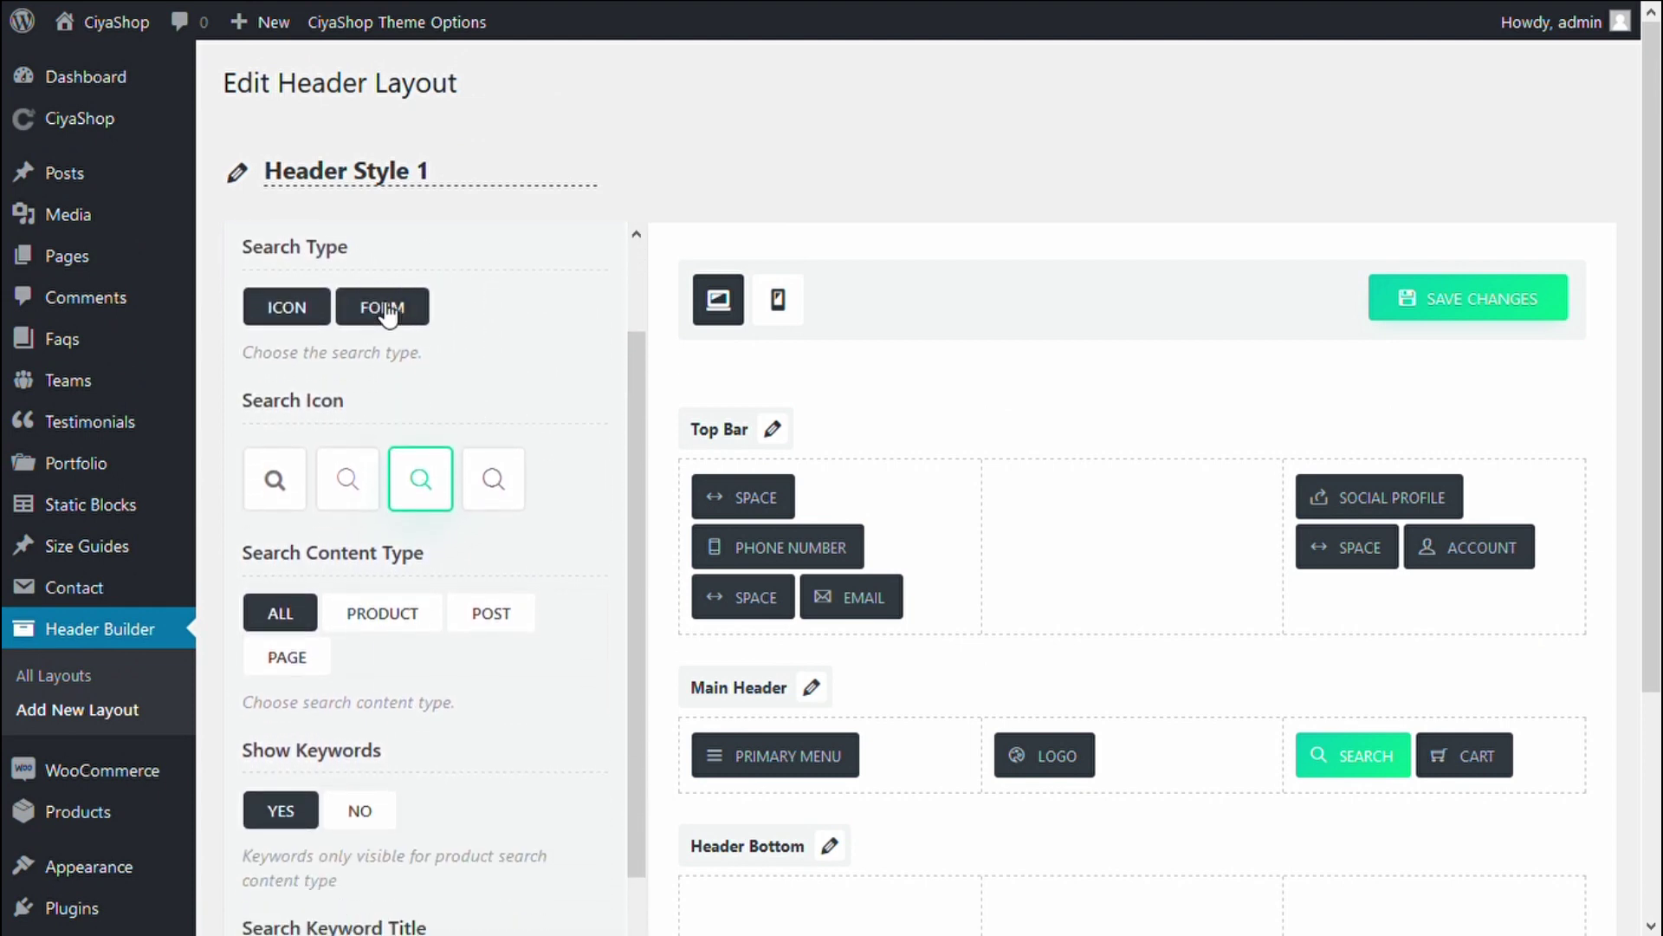
Save the Search element's form settings with the existing box options, and save the header layout
{"action": "scroll", "coordinate": [510, 533], "scroll_direction": "down", "scroll_amount": 2}
{"action": "scroll", "coordinate": [314, 405], "scroll_direction": "down", "scroll_amount": 3}
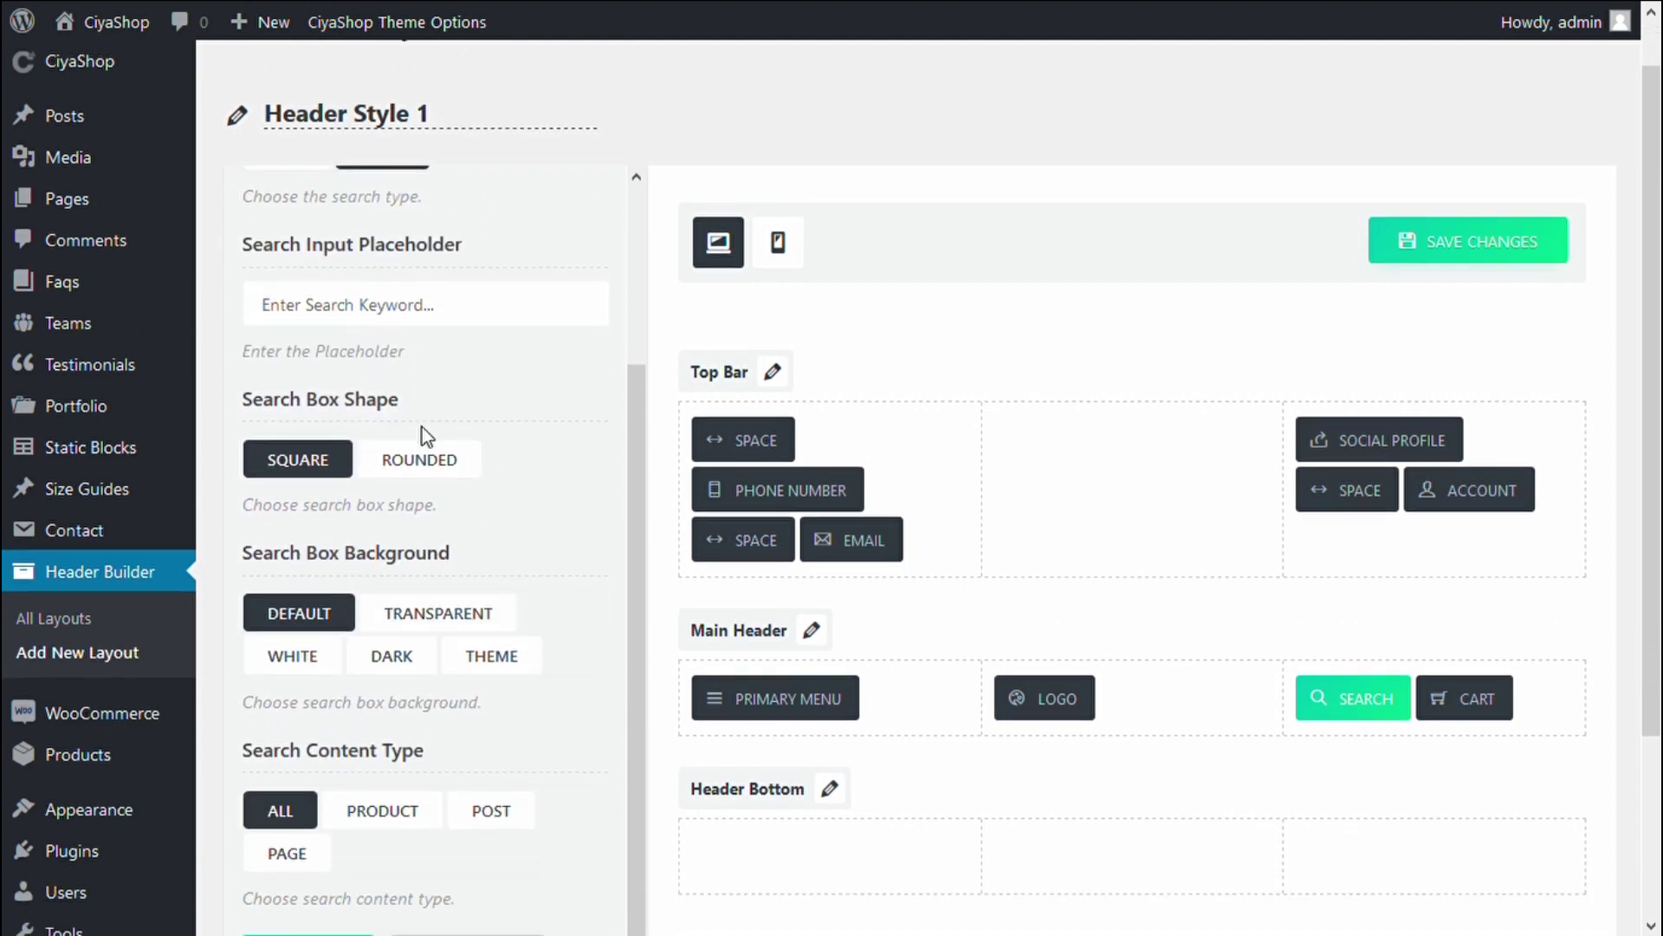
{"action": "left_click", "coordinate": [295, 760]}
{"action": "scroll", "coordinate": [496, 654], "scroll_direction": "up", "scroll_amount": 3}
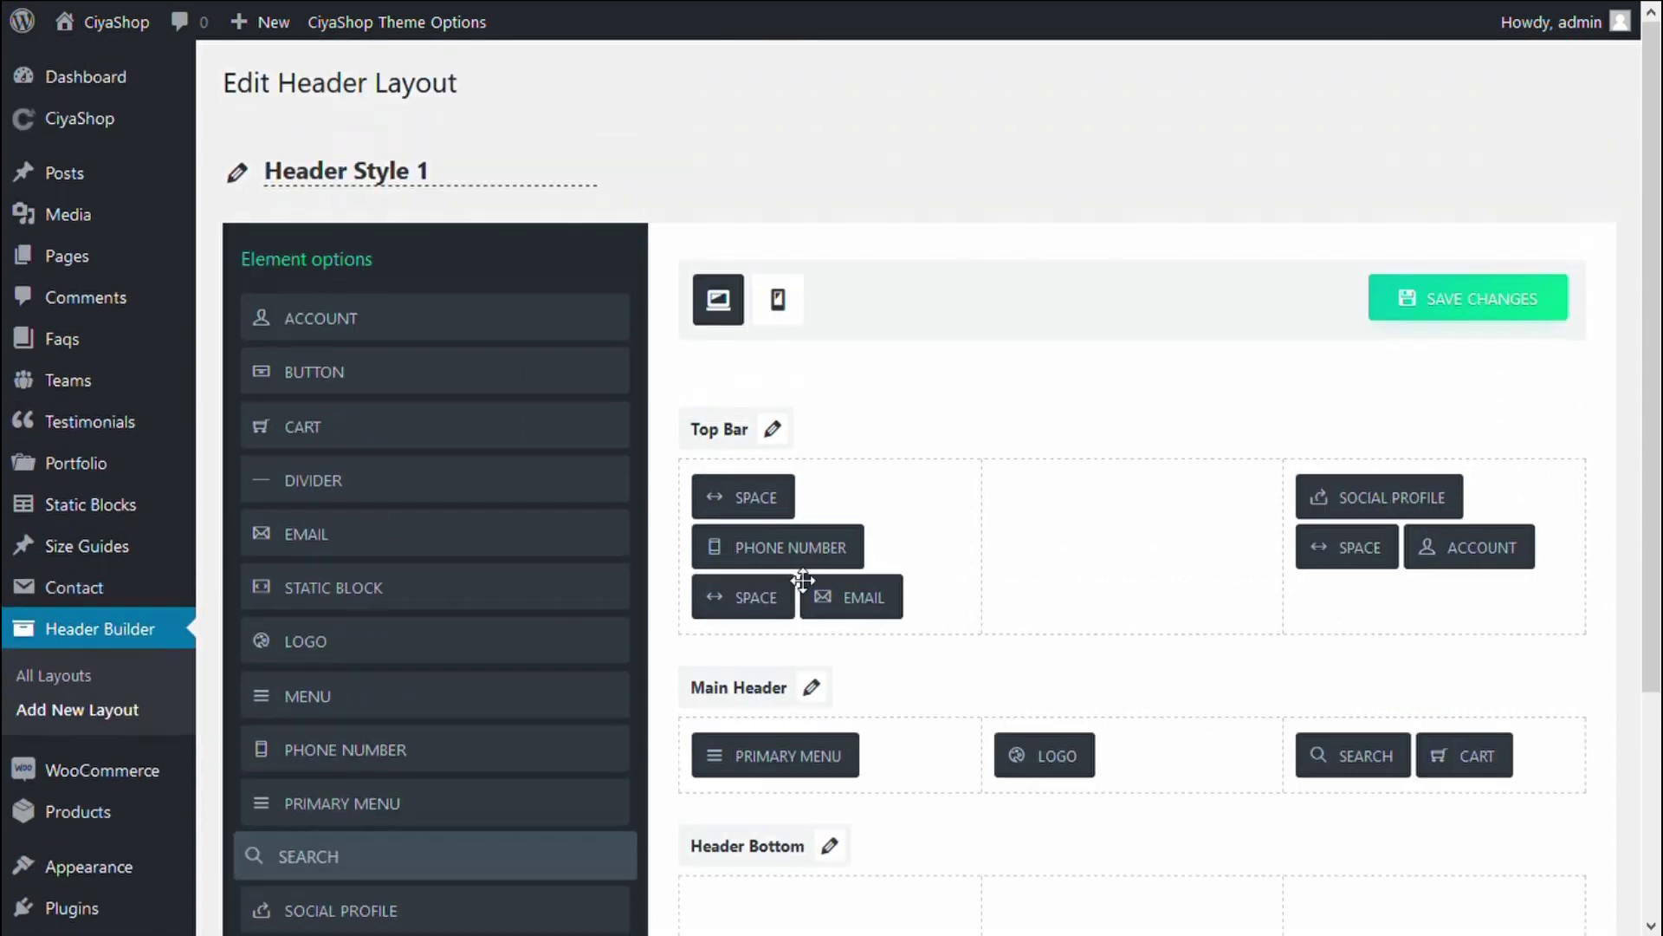
{"action": "left_click", "coordinate": [1404, 299]}
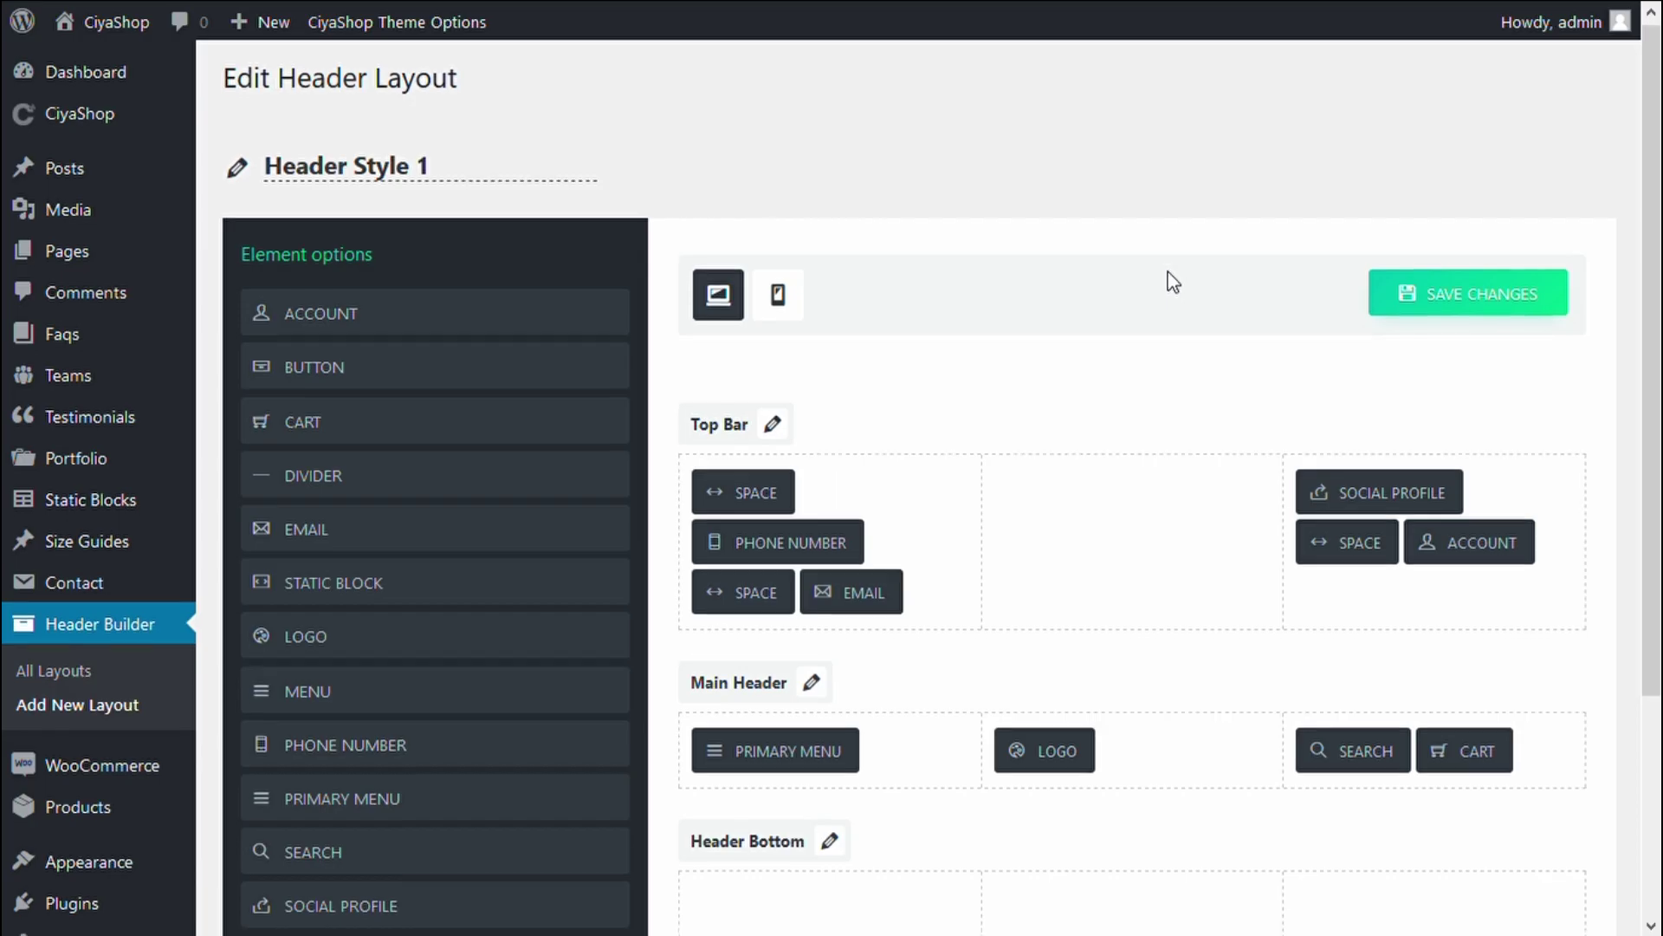
Open the Top Bar row's settings and examine its general layout, row height and device options
{"action": "scroll", "coordinate": [1168, 272], "scroll_direction": "down", "scroll_amount": 2}
{"action": "left_click", "coordinate": [773, 305]}
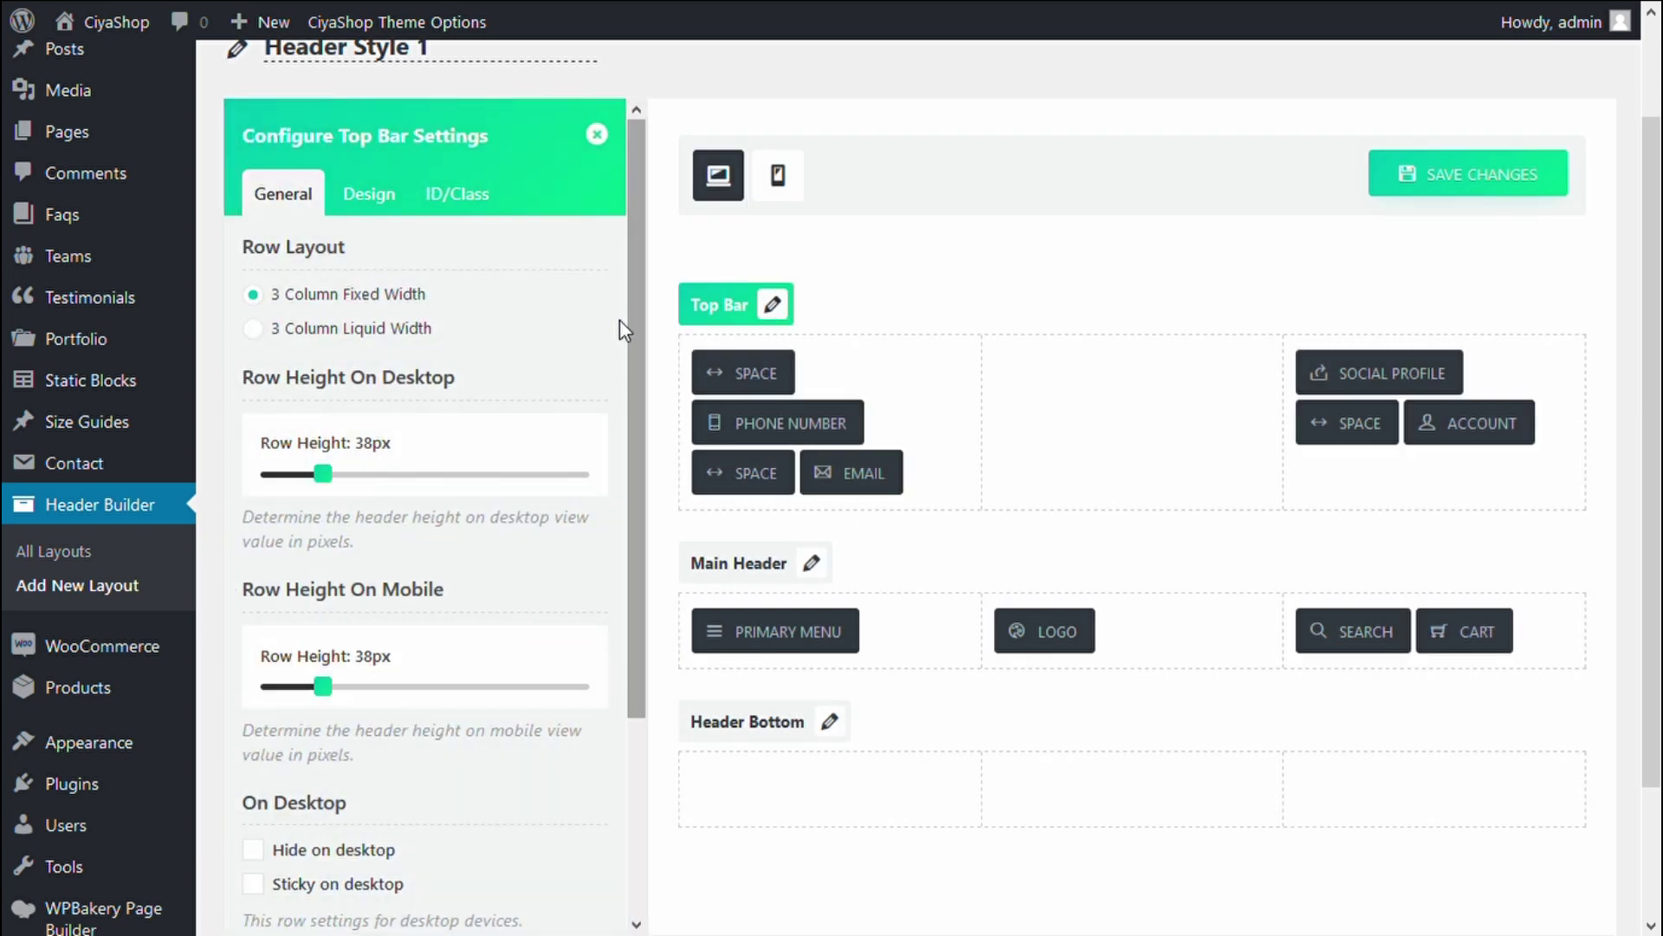
{"action": "scroll", "coordinate": [371, 438], "scroll_direction": "down", "scroll_amount": 3}
{"action": "scroll", "coordinate": [404, 481], "scroll_direction": "up", "scroll_amount": 3}
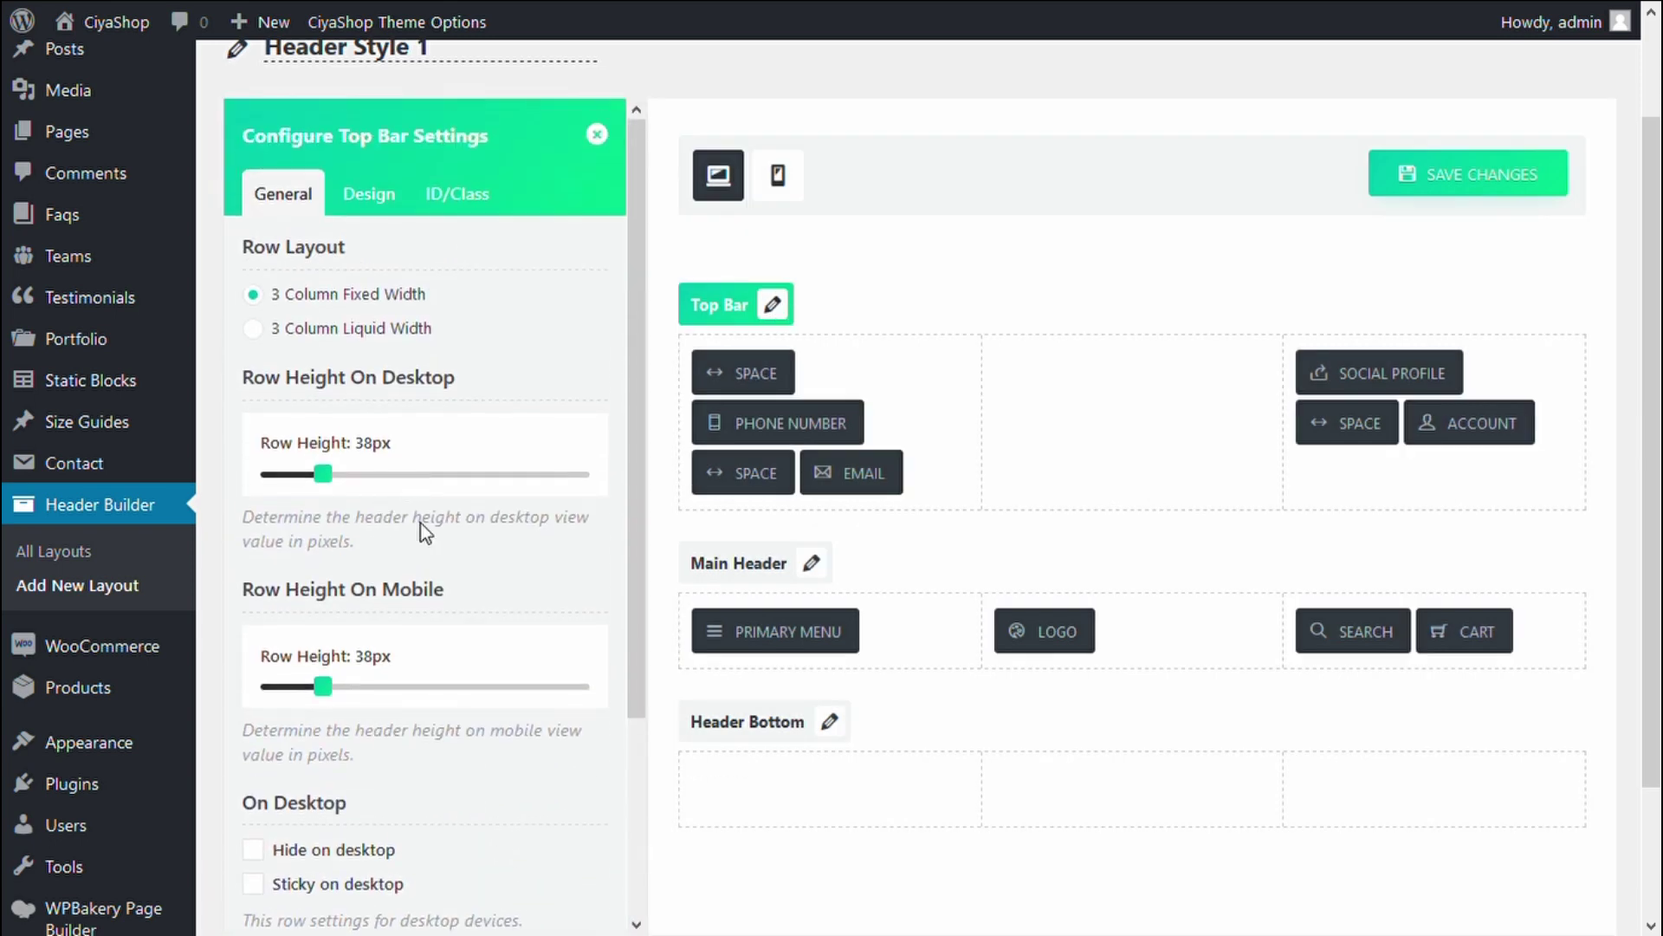
{"action": "scroll", "coordinate": [487, 598], "scroll_direction": "down", "scroll_amount": 3}
{"action": "scroll", "coordinate": [486, 595], "scroll_direction": "up", "scroll_amount": 3}
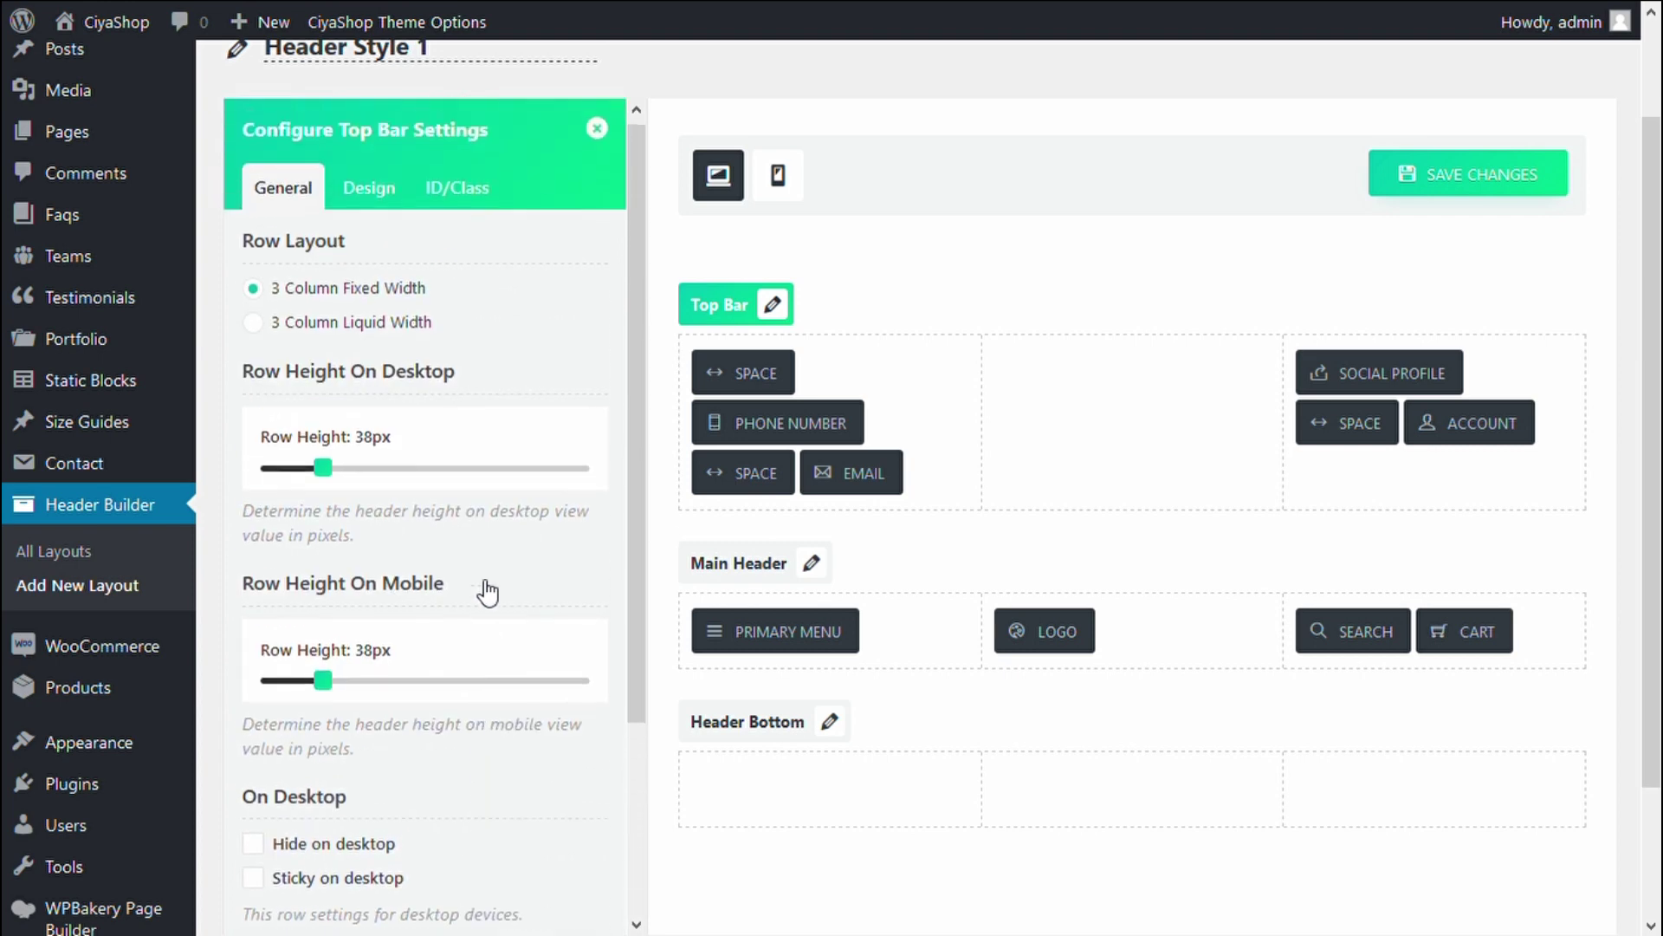
Review the Top Bar's design settings and set its background color to green #3ec13c
{"action": "left_click", "coordinate": [362, 205]}
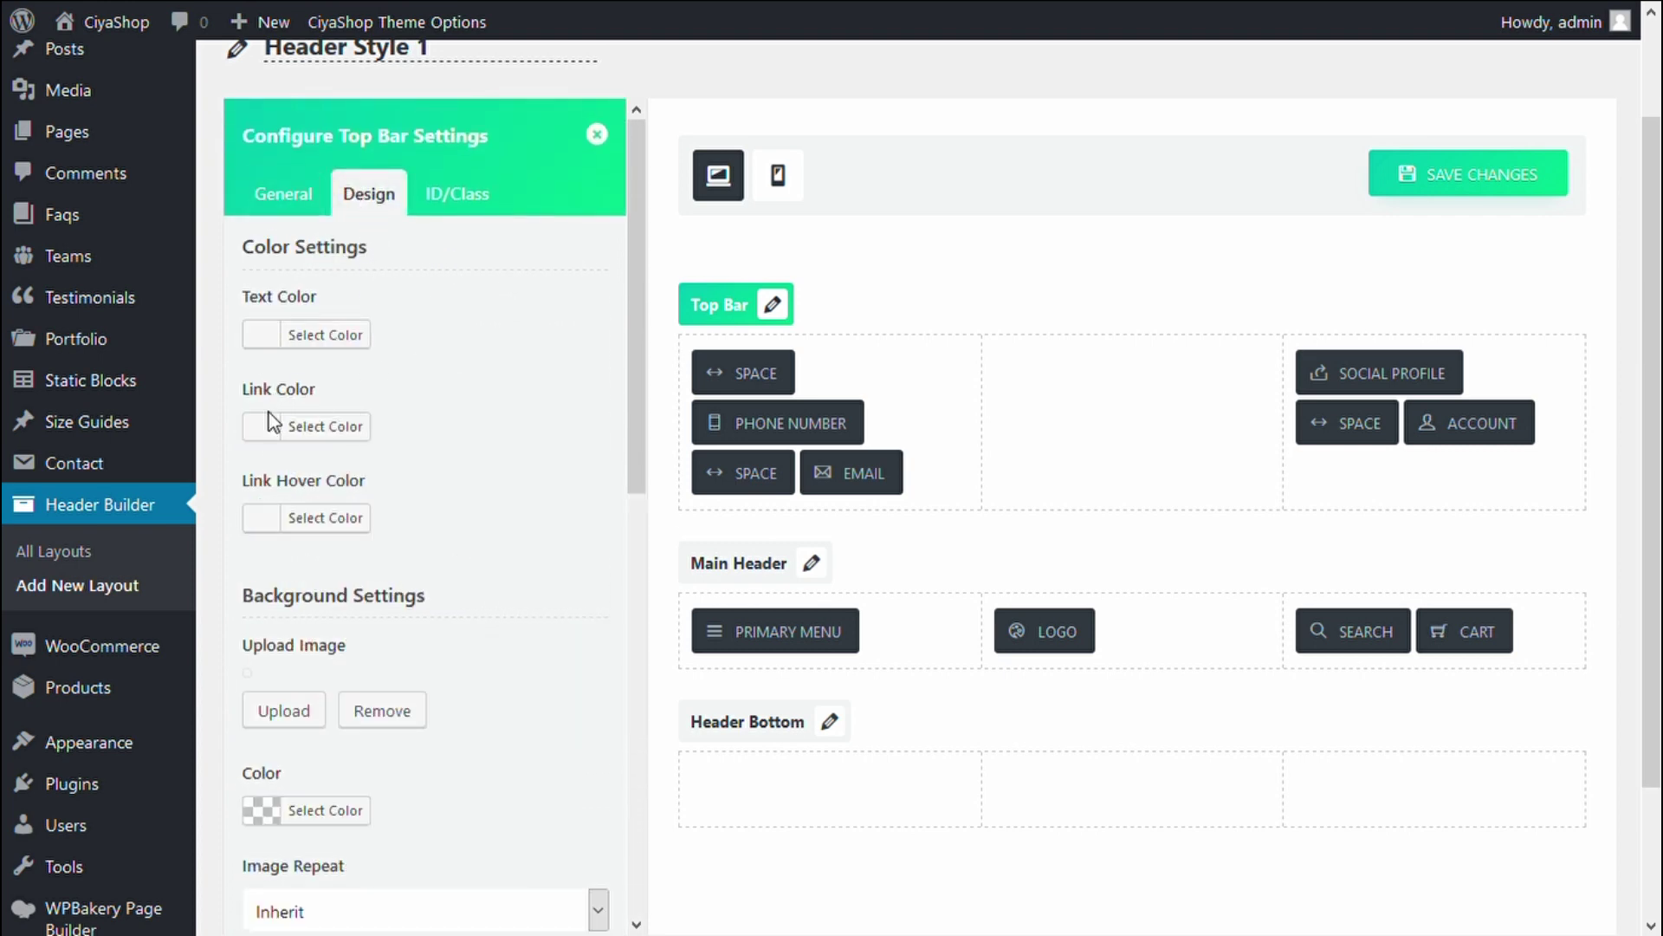
{"action": "scroll", "coordinate": [512, 596], "scroll_direction": "down", "scroll_amount": 3}
{"action": "scroll", "coordinate": [437, 662], "scroll_direction": "down", "scroll_amount": 7}
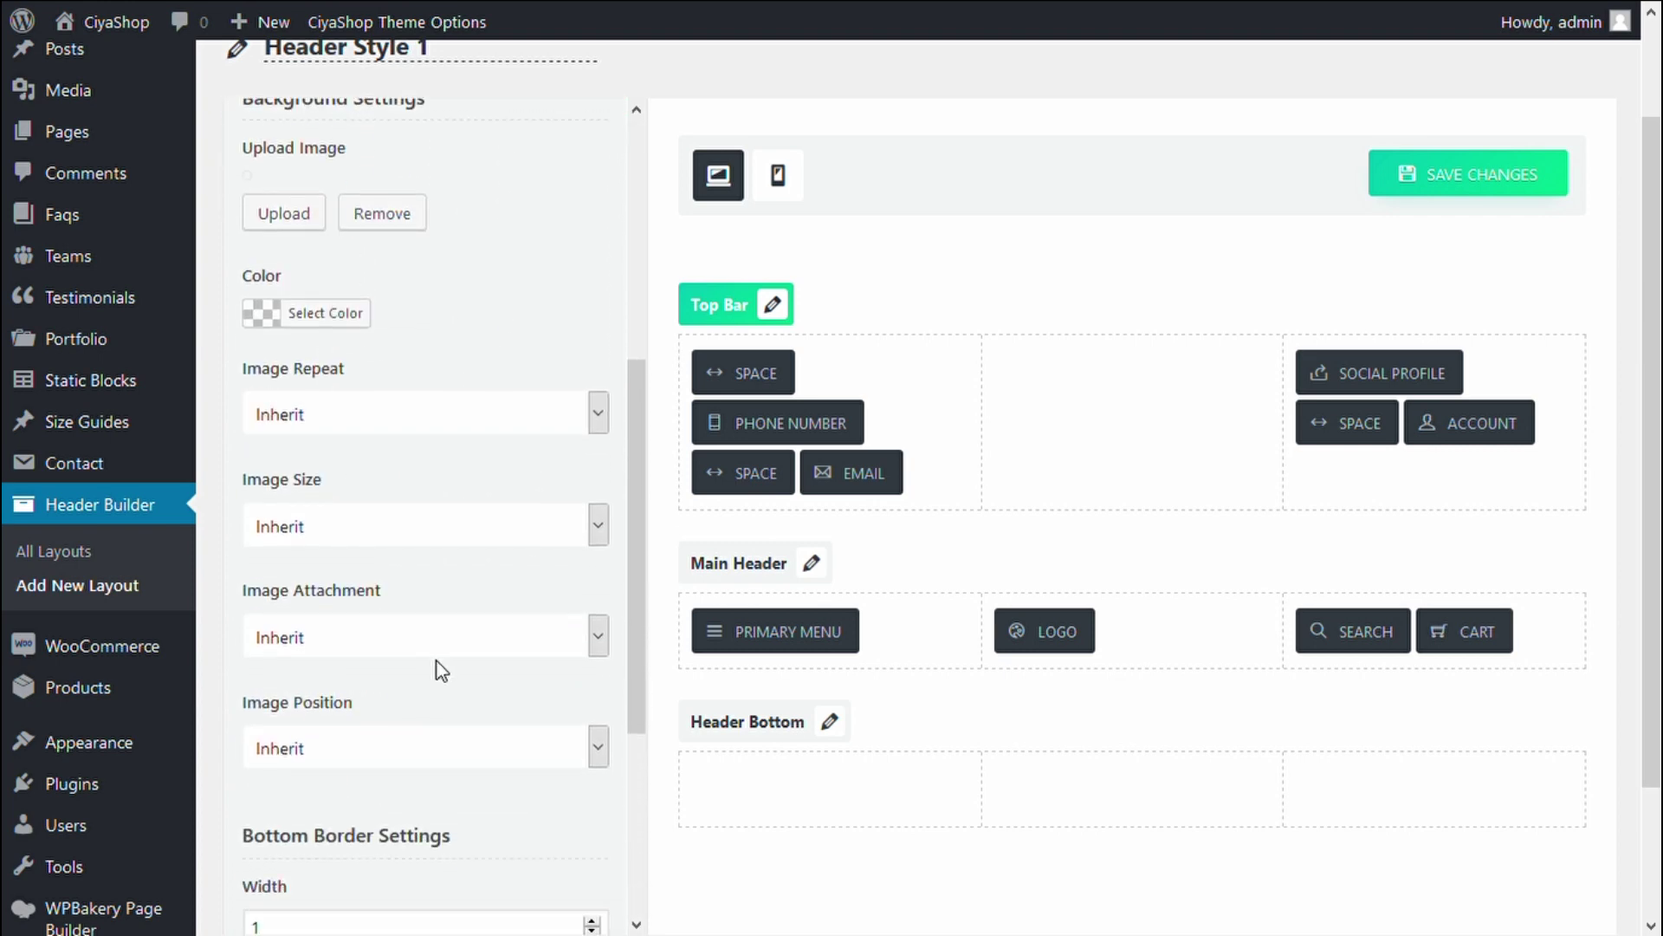
{"action": "scroll", "coordinate": [414, 706], "scroll_direction": "up", "scroll_amount": 6}
{"action": "scroll", "coordinate": [411, 702], "scroll_direction": "up", "scroll_amount": 2}
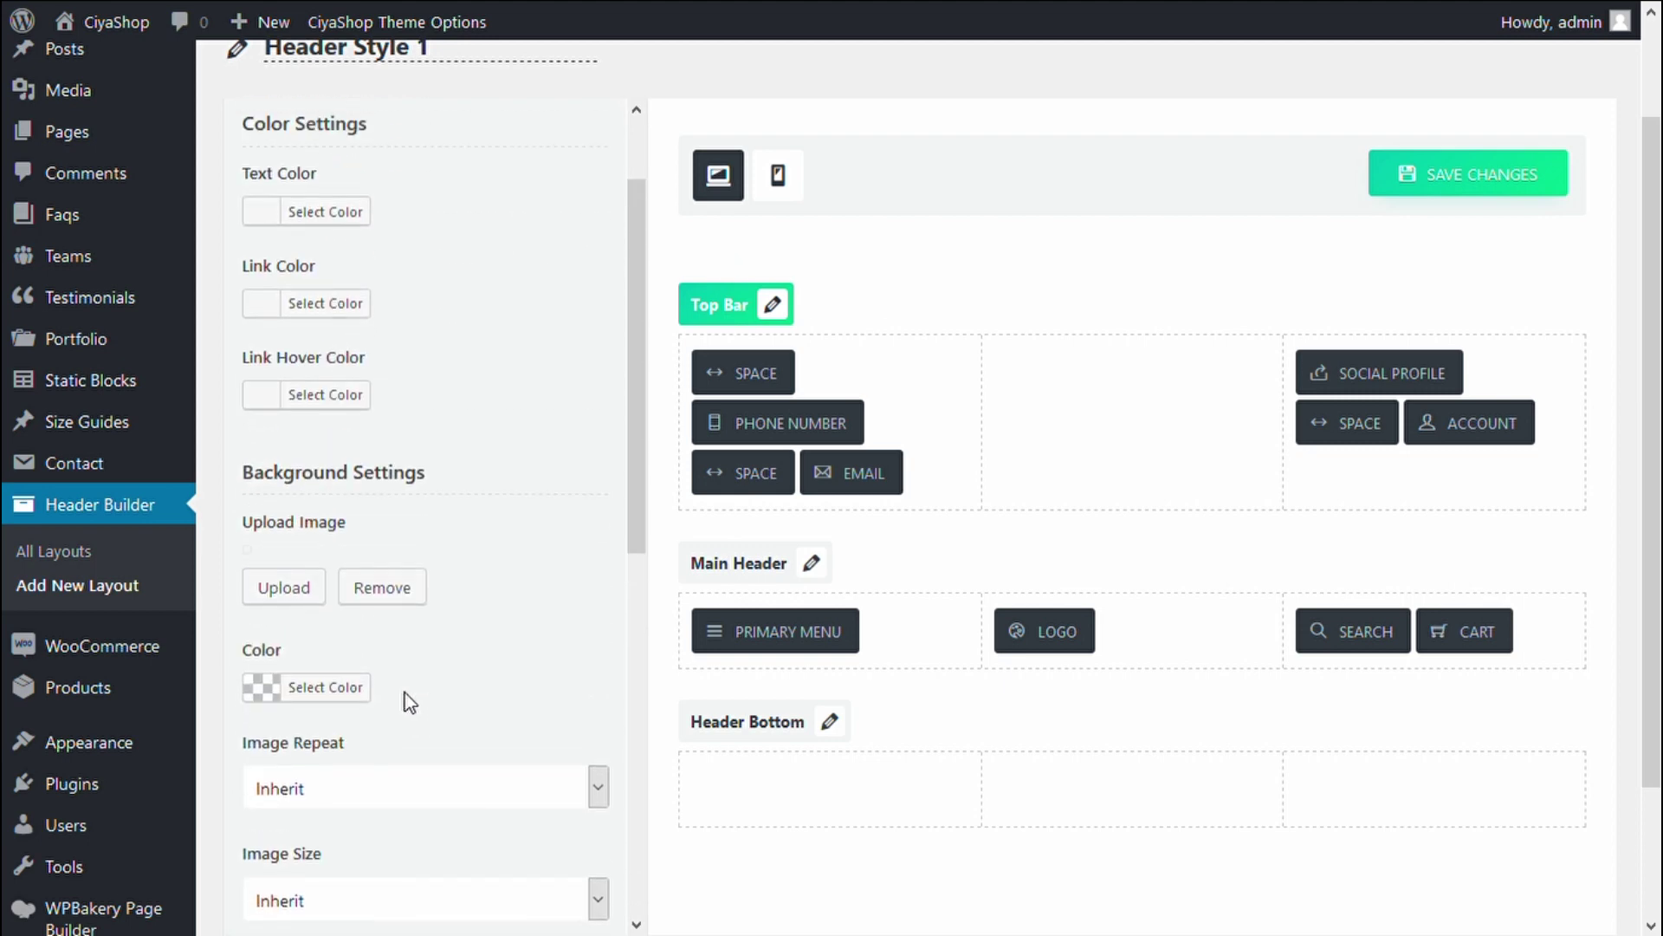
{"action": "left_click", "coordinate": [288, 701]}
{"action": "scroll", "coordinate": [408, 668], "scroll_direction": "down", "scroll_amount": 4}
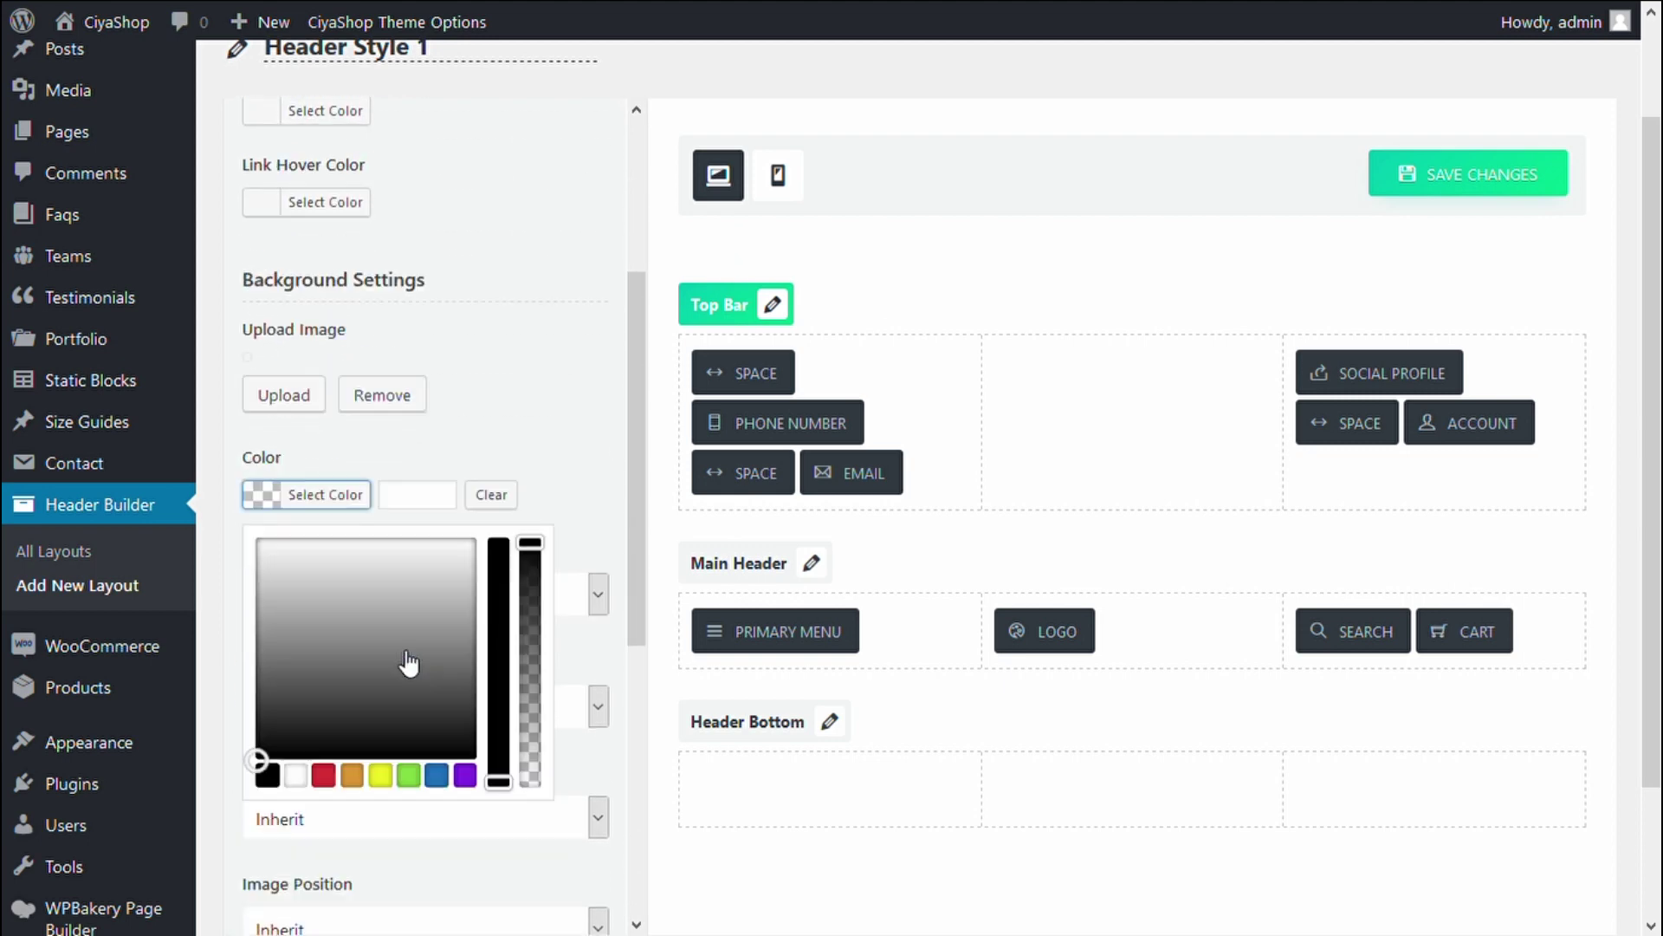
{"action": "left_click", "coordinate": [409, 596]}
{"action": "mouse_move", "coordinate": [325, 415]}
{"action": "left_mouse_down"}
{"action": "mouse_move", "coordinate": [373, 458]}
{"action": "mouse_move", "coordinate": [338, 431]}
{"action": "left_mouse_up"}
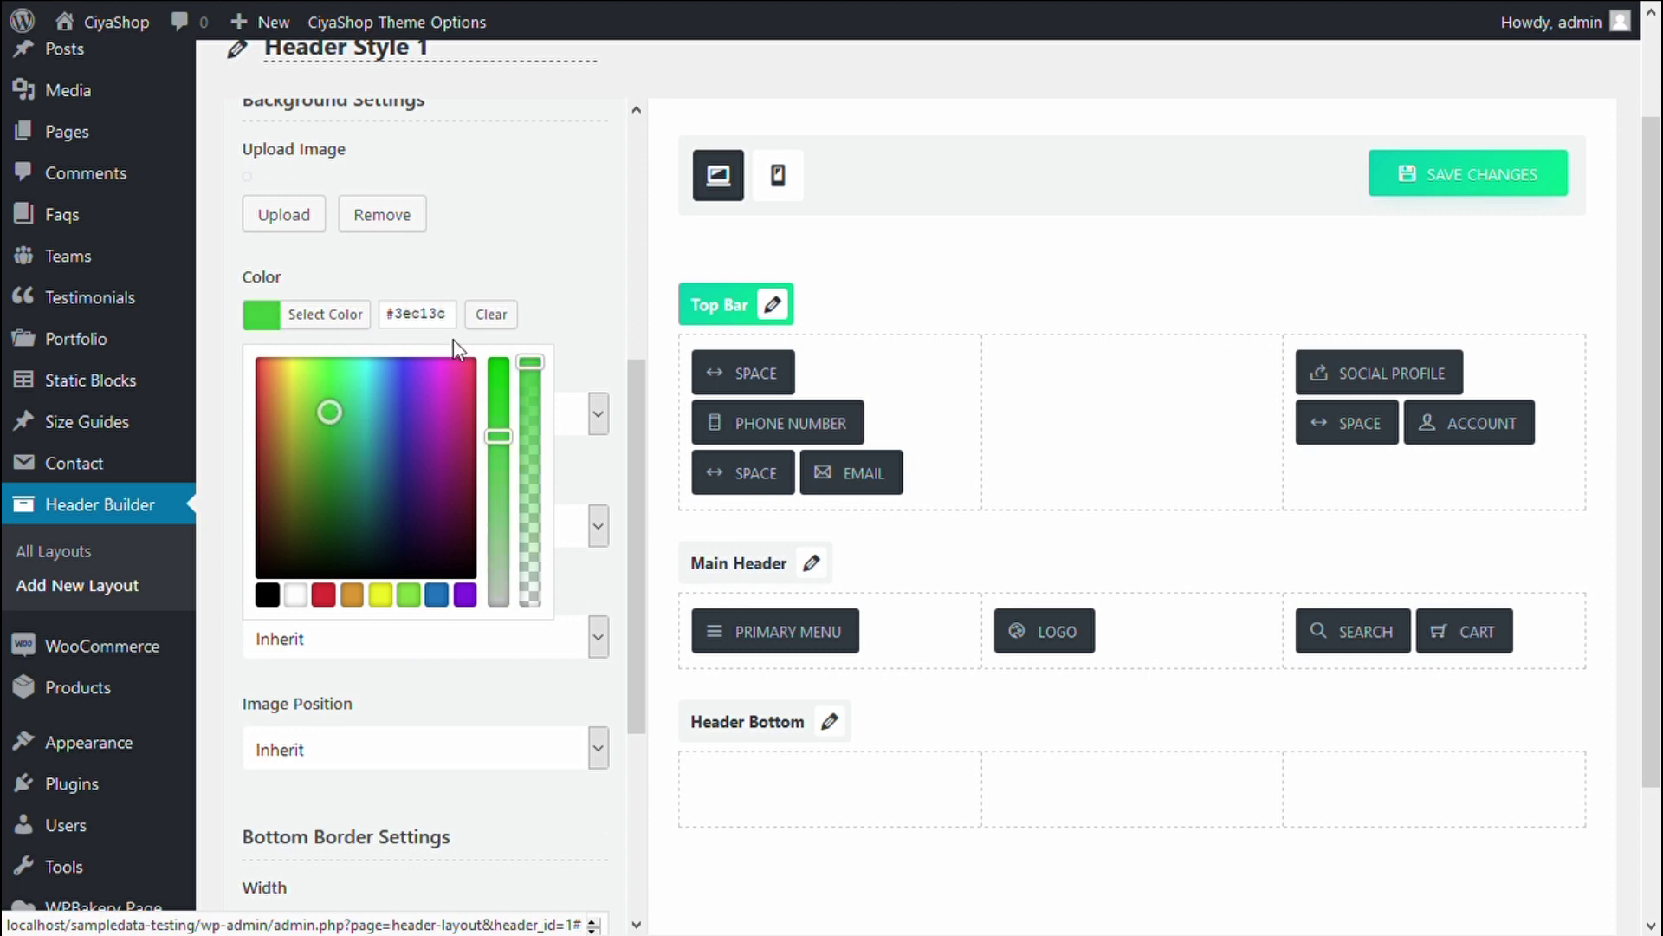
{"action": "left_click", "coordinate": [228, 609]}
Save the Top Bar's row settings and the header layout, and check the recolored bar on the site's home page
{"action": "scroll", "coordinate": [314, 631], "scroll_direction": "down", "scroll_amount": 4}
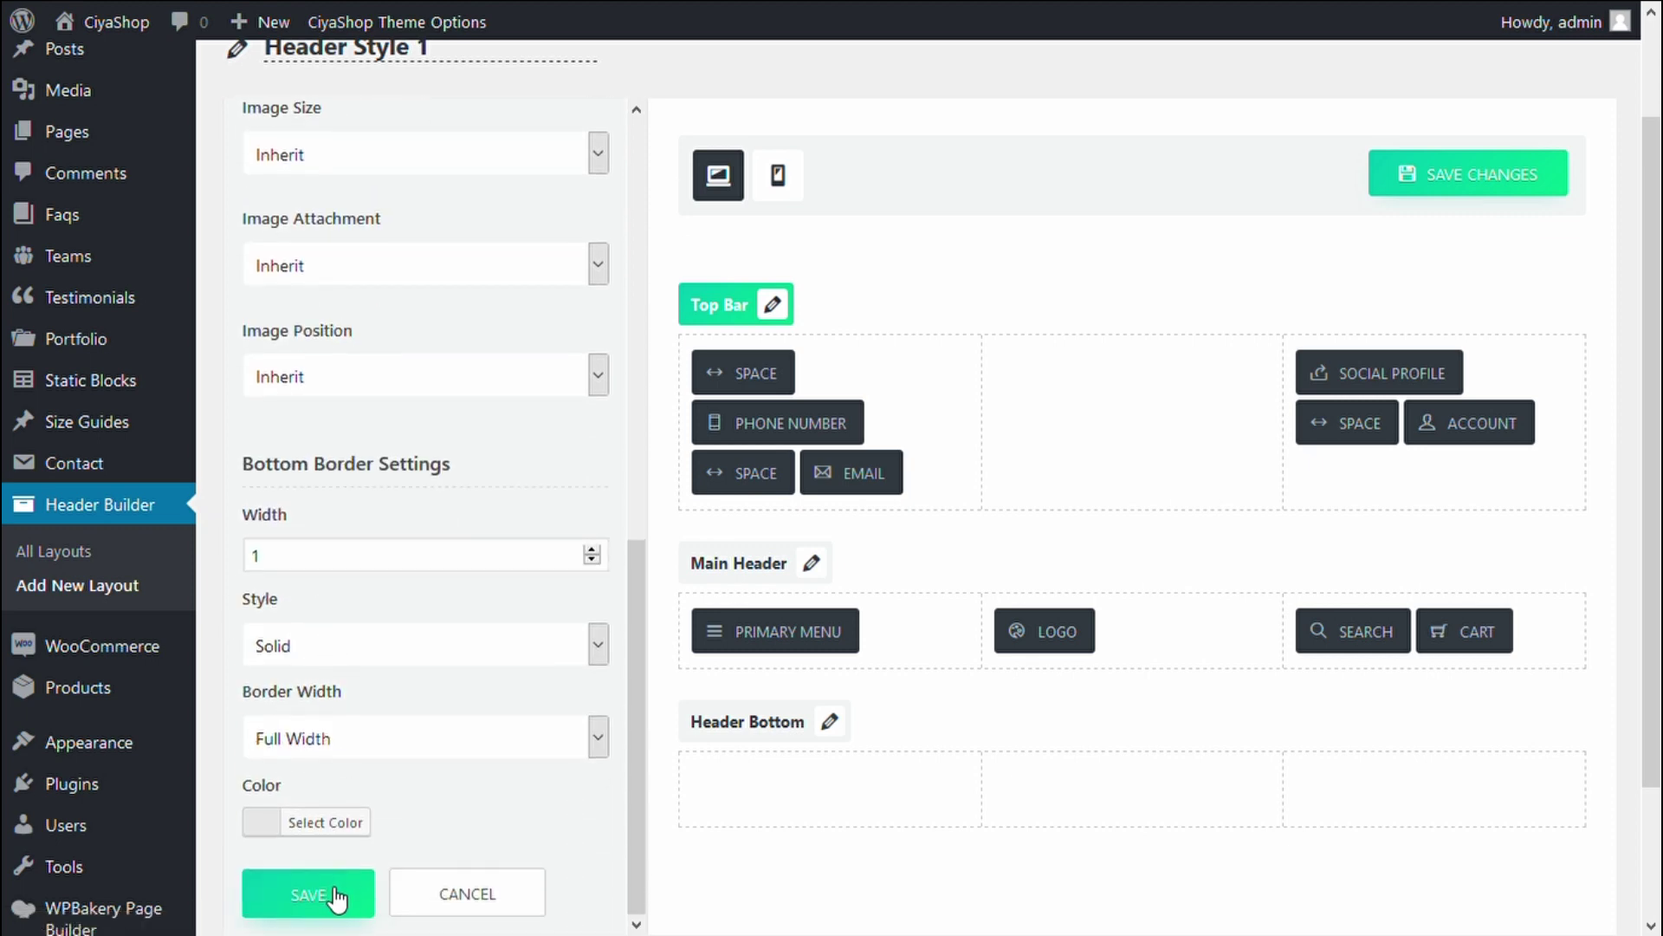
{"action": "left_click", "coordinate": [336, 898]}
{"action": "scroll", "coordinate": [726, 554], "scroll_direction": "up", "scroll_amount": 2}
{"action": "left_click", "coordinate": [1473, 298]}
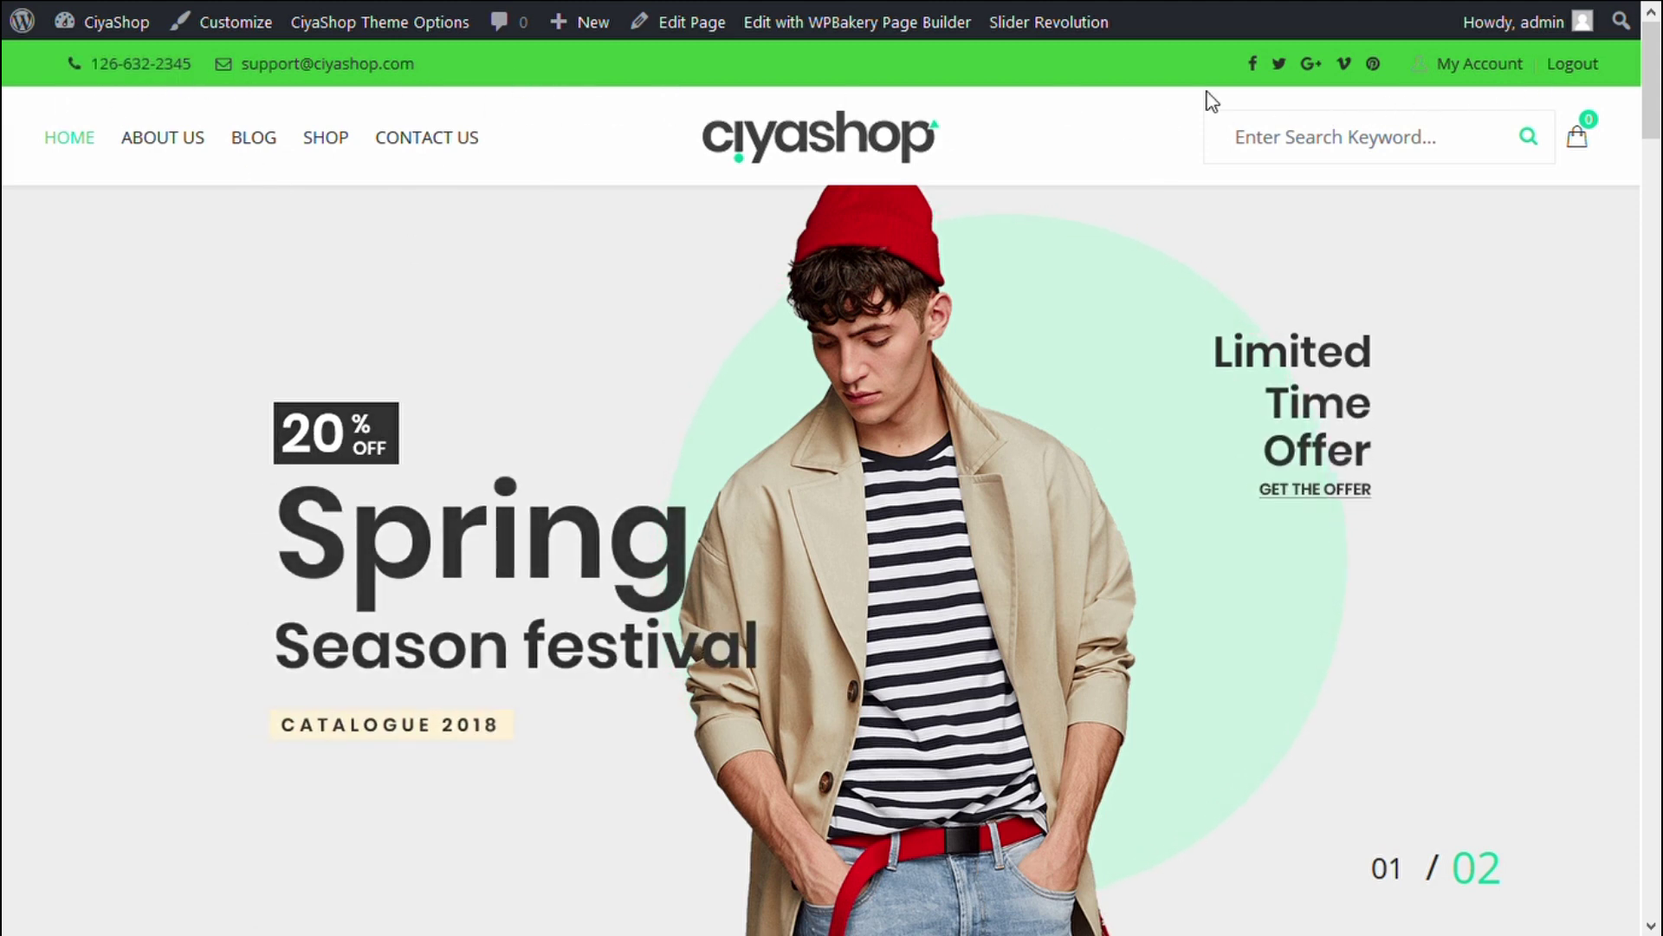
{"action": "key", "text": "ctrl+w"}
Make the Main Header row sticky on desktop and mobile, and save its row settings
{"action": "scroll", "coordinate": [1069, 256], "scroll_direction": "down", "scroll_amount": 3}
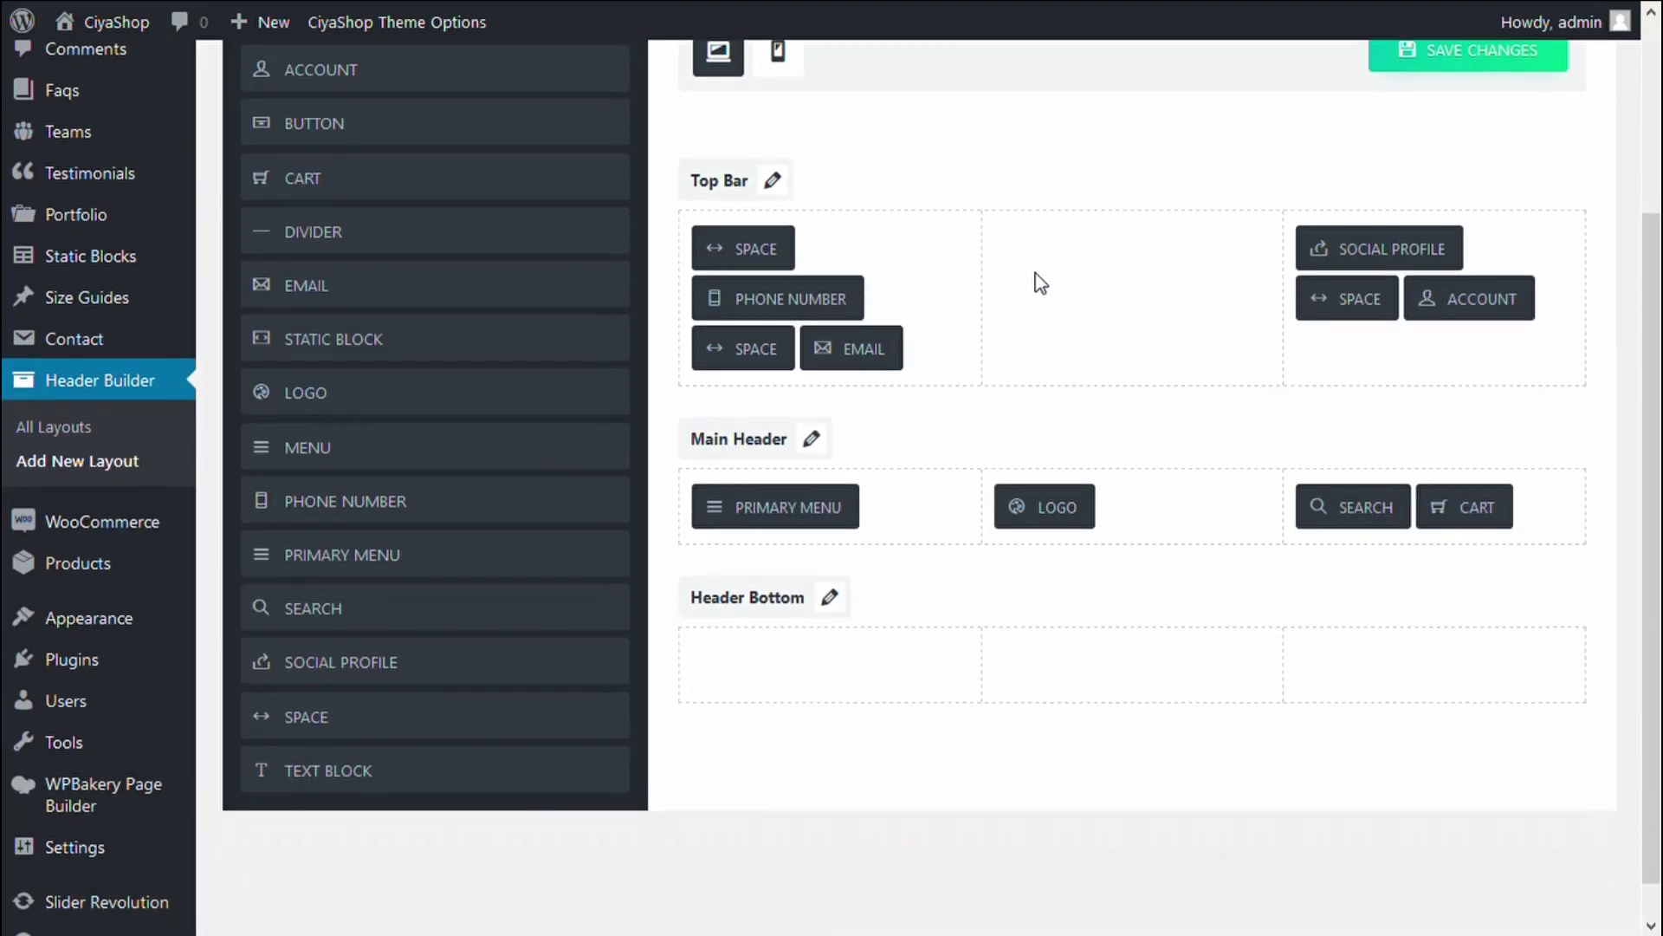
{"action": "left_click", "coordinate": [811, 439]}
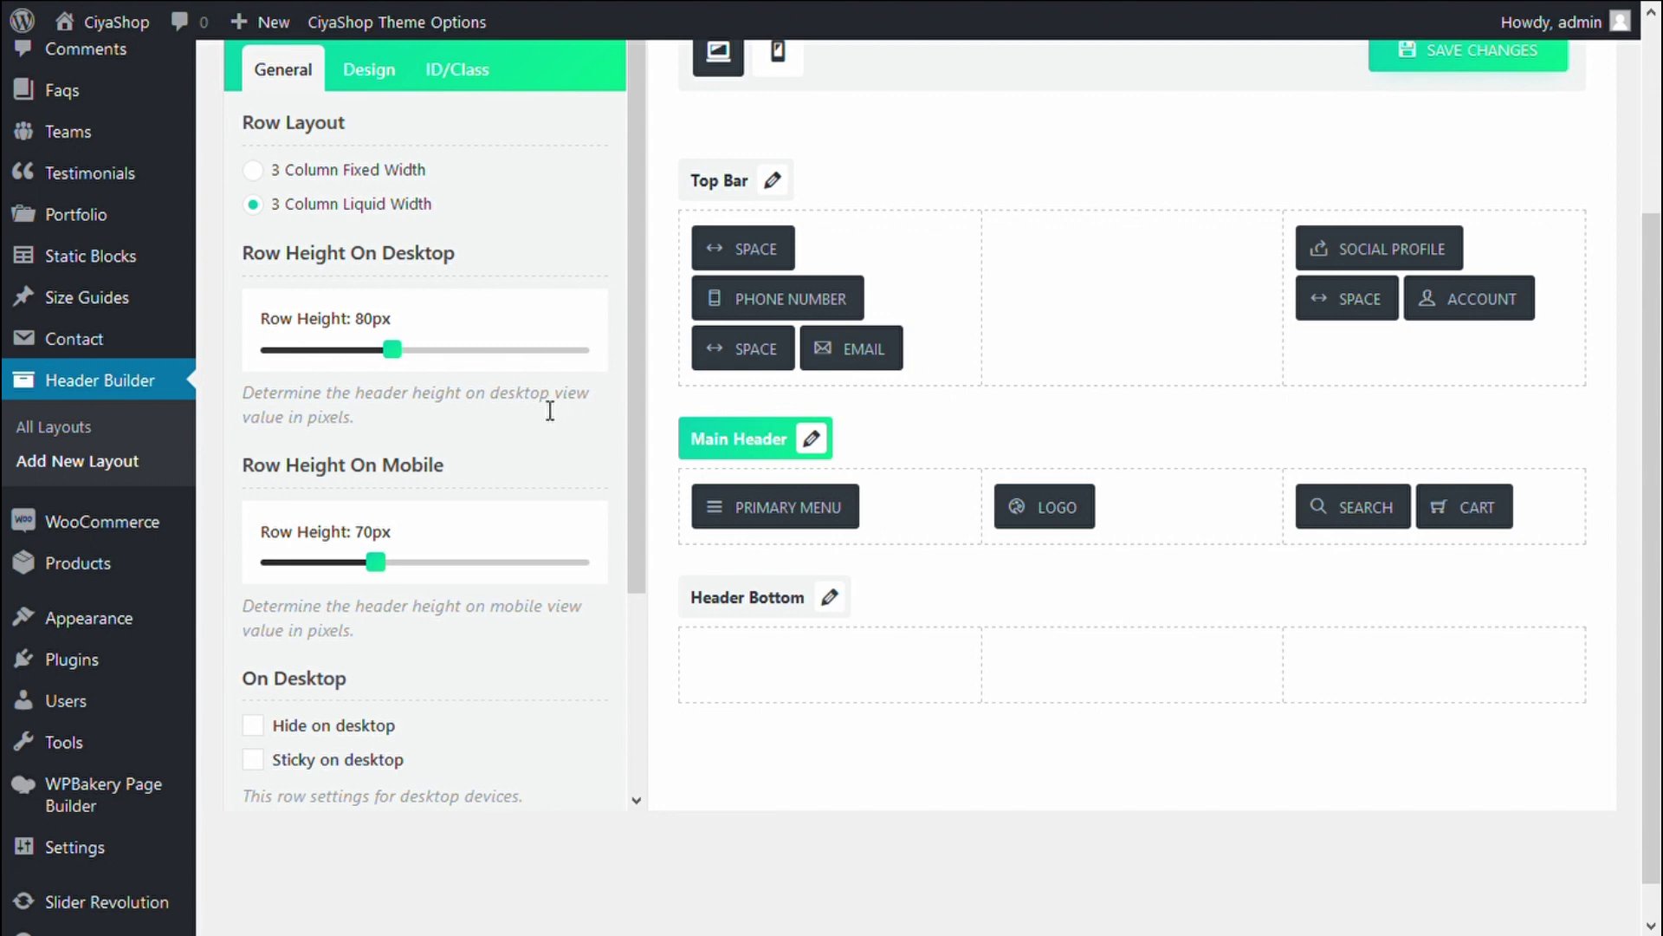
{"action": "scroll", "coordinate": [553, 411], "scroll_direction": "down", "scroll_amount": 3}
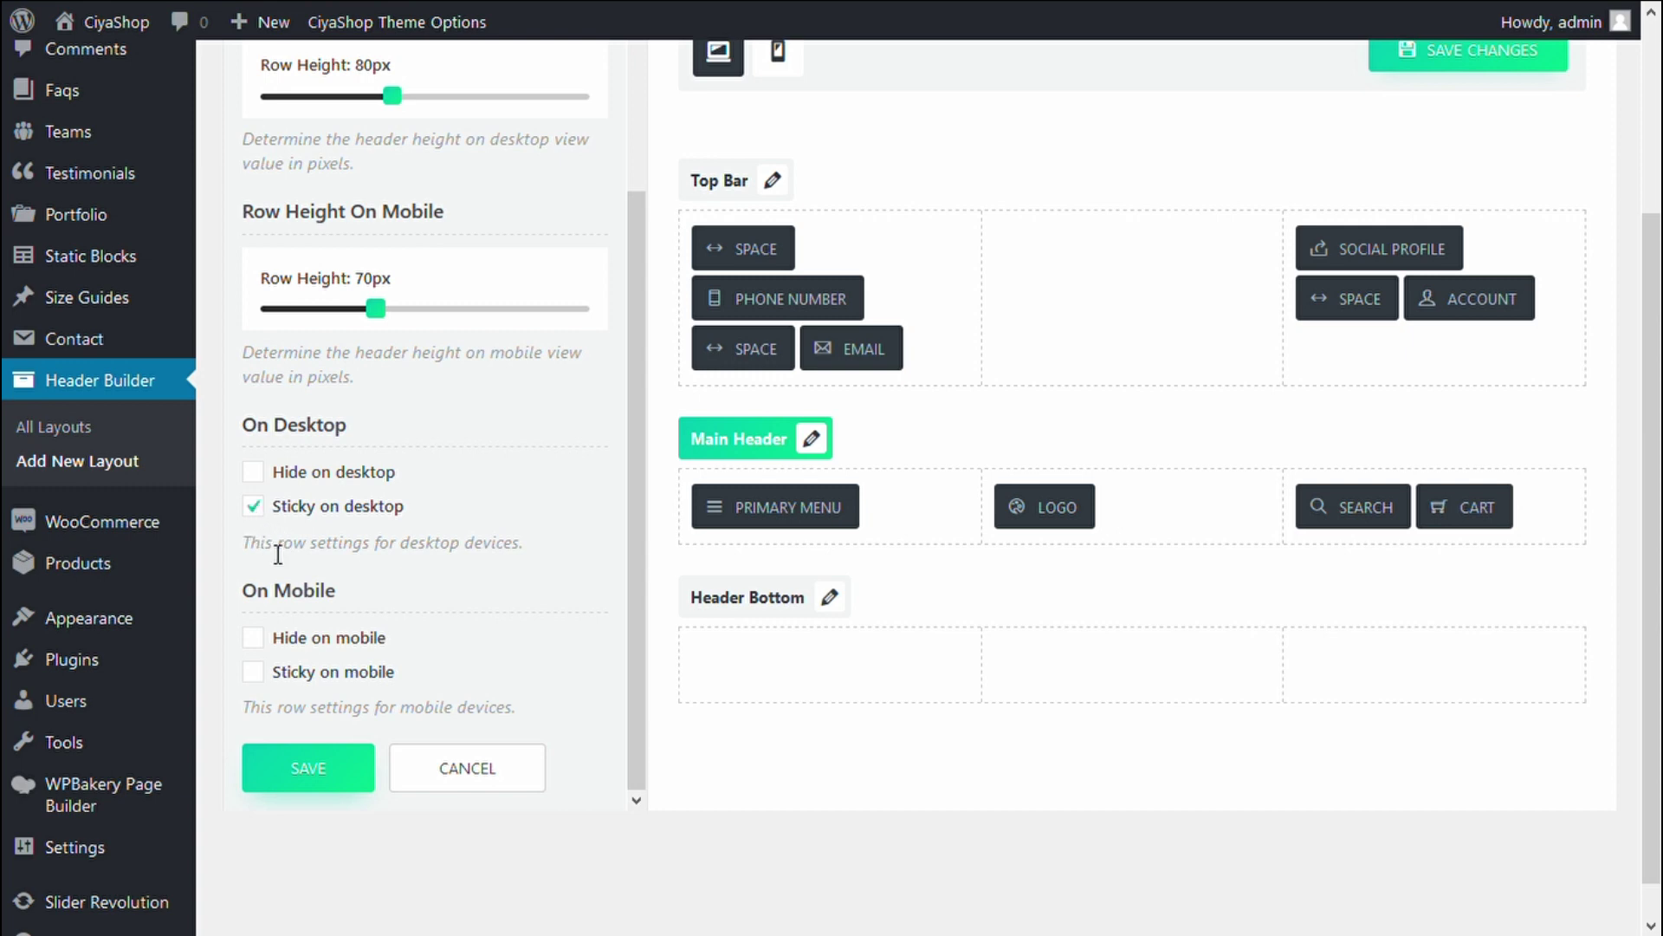
{"action": "scroll", "coordinate": [482, 579], "scroll_direction": "up", "scroll_amount": 3}
{"action": "scroll", "coordinate": [390, 693], "scroll_direction": "down", "scroll_amount": 3}
{"action": "left_click", "coordinate": [299, 779]}
{"action": "scroll", "coordinate": [542, 583], "scroll_direction": "up", "scroll_amount": 3}
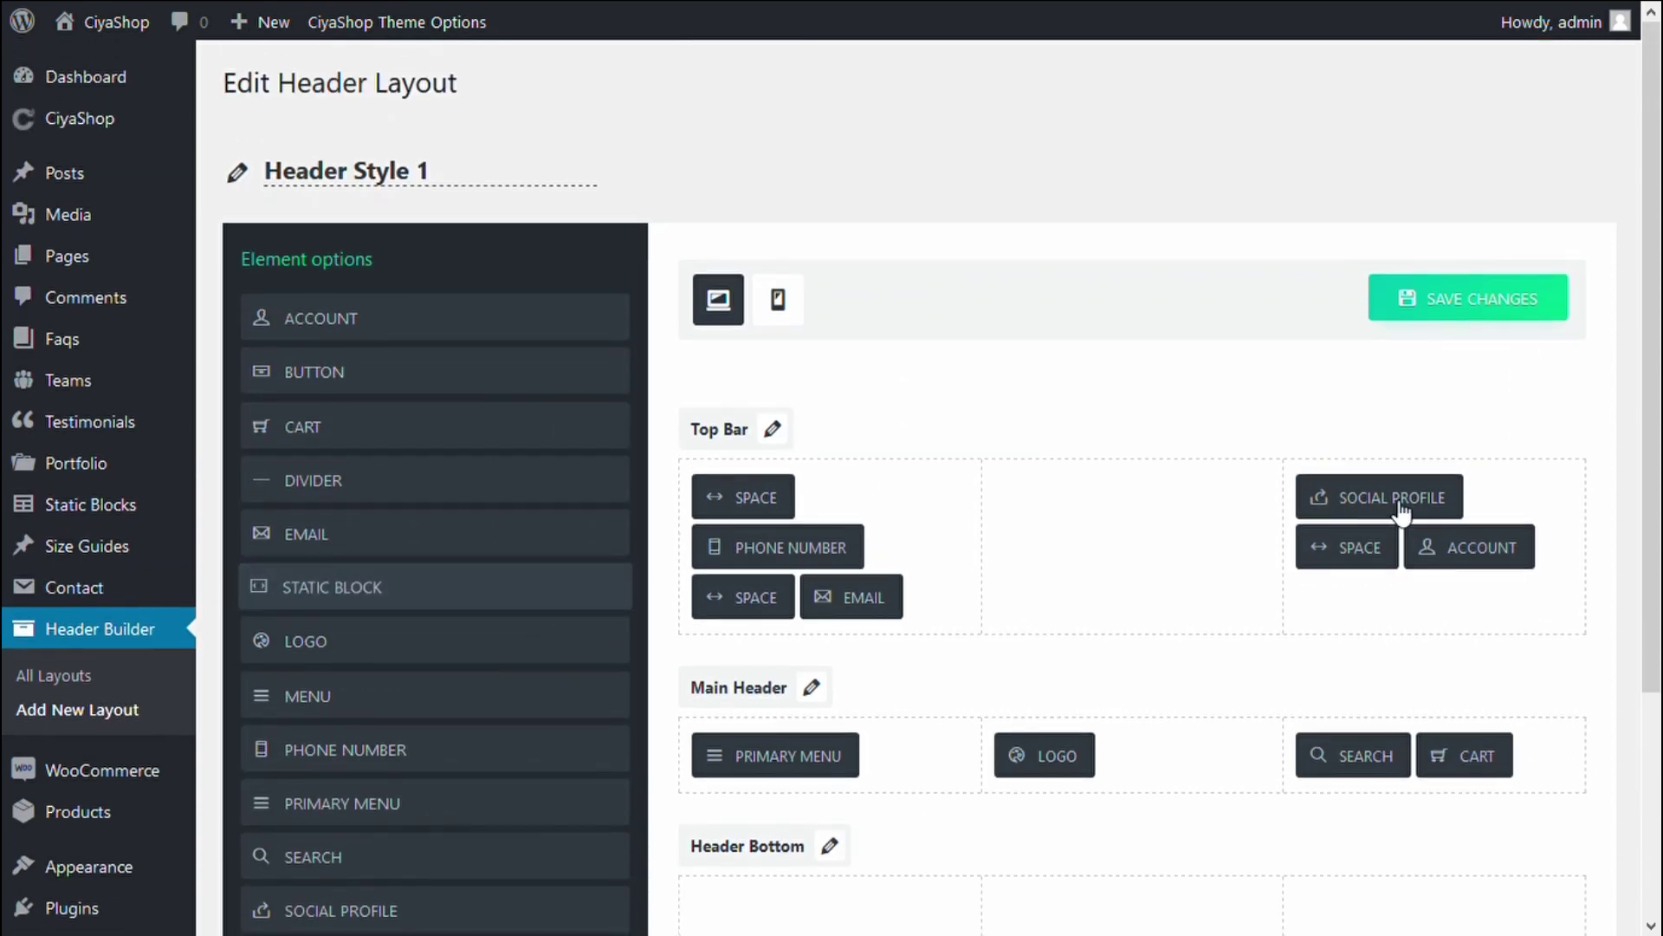
Save the header layout and check on the home page how the Main Header behaves during scrolling
{"action": "left_click", "coordinate": [1492, 319]}
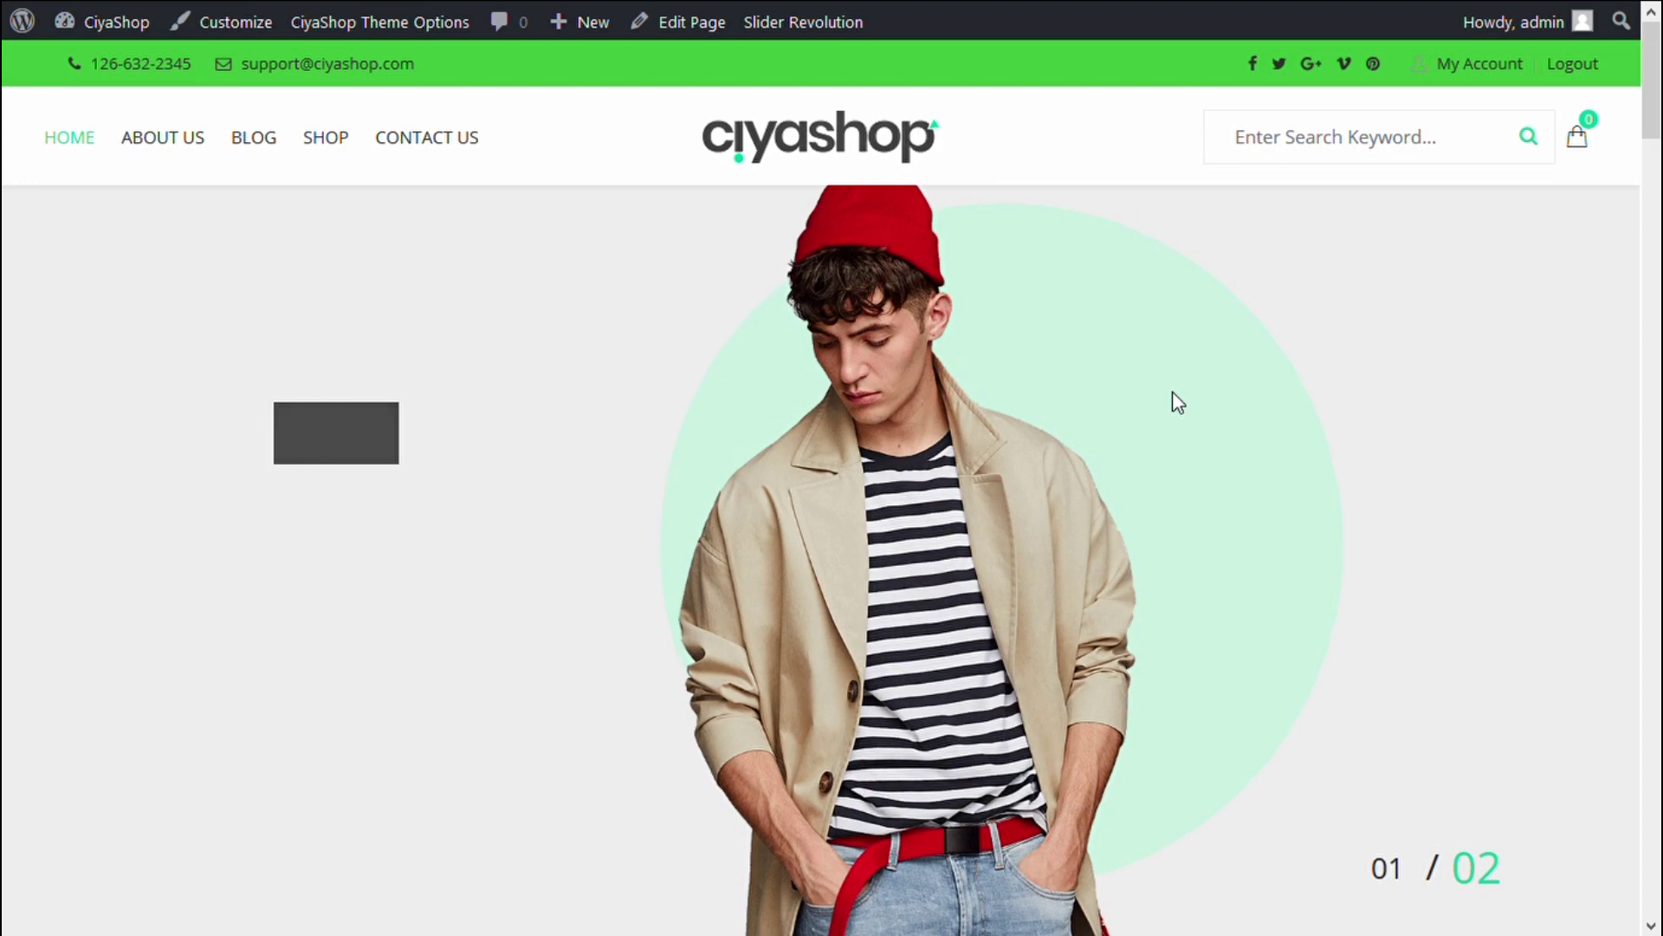
{"action": "scroll", "coordinate": [1044, 424], "scroll_direction": "down", "scroll_amount": 3}
{"action": "scroll", "coordinate": [1040, 420], "scroll_direction": "down", "scroll_amount": 5}
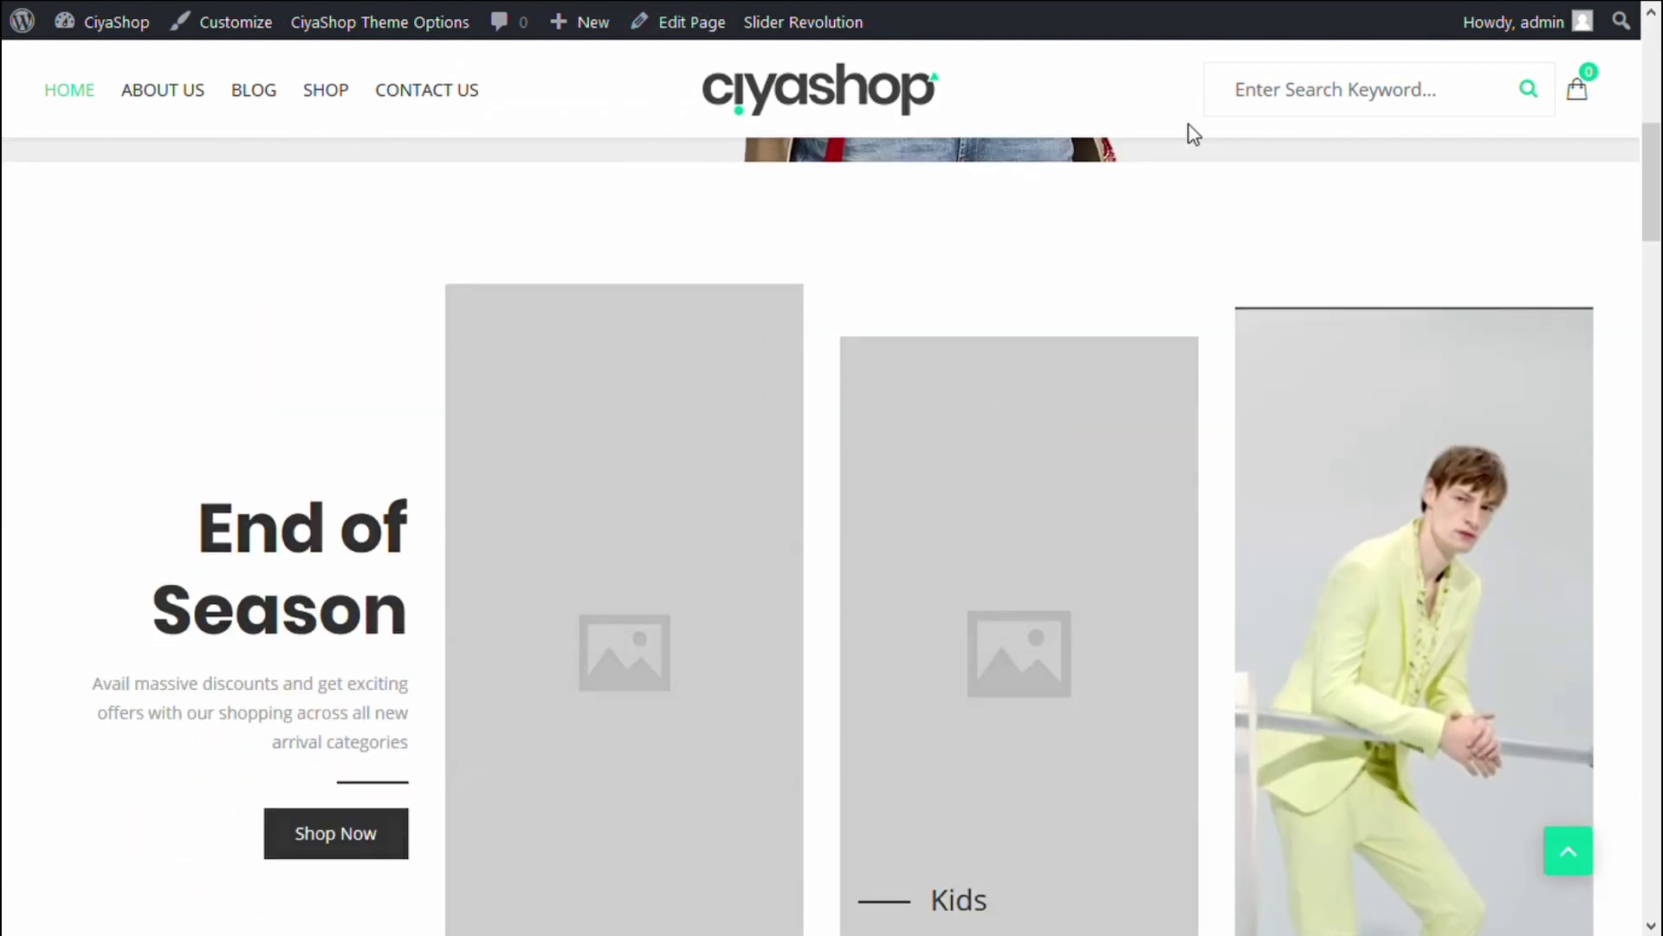
{"action": "scroll", "coordinate": [1102, 309], "scroll_direction": "up", "scroll_amount": 8}
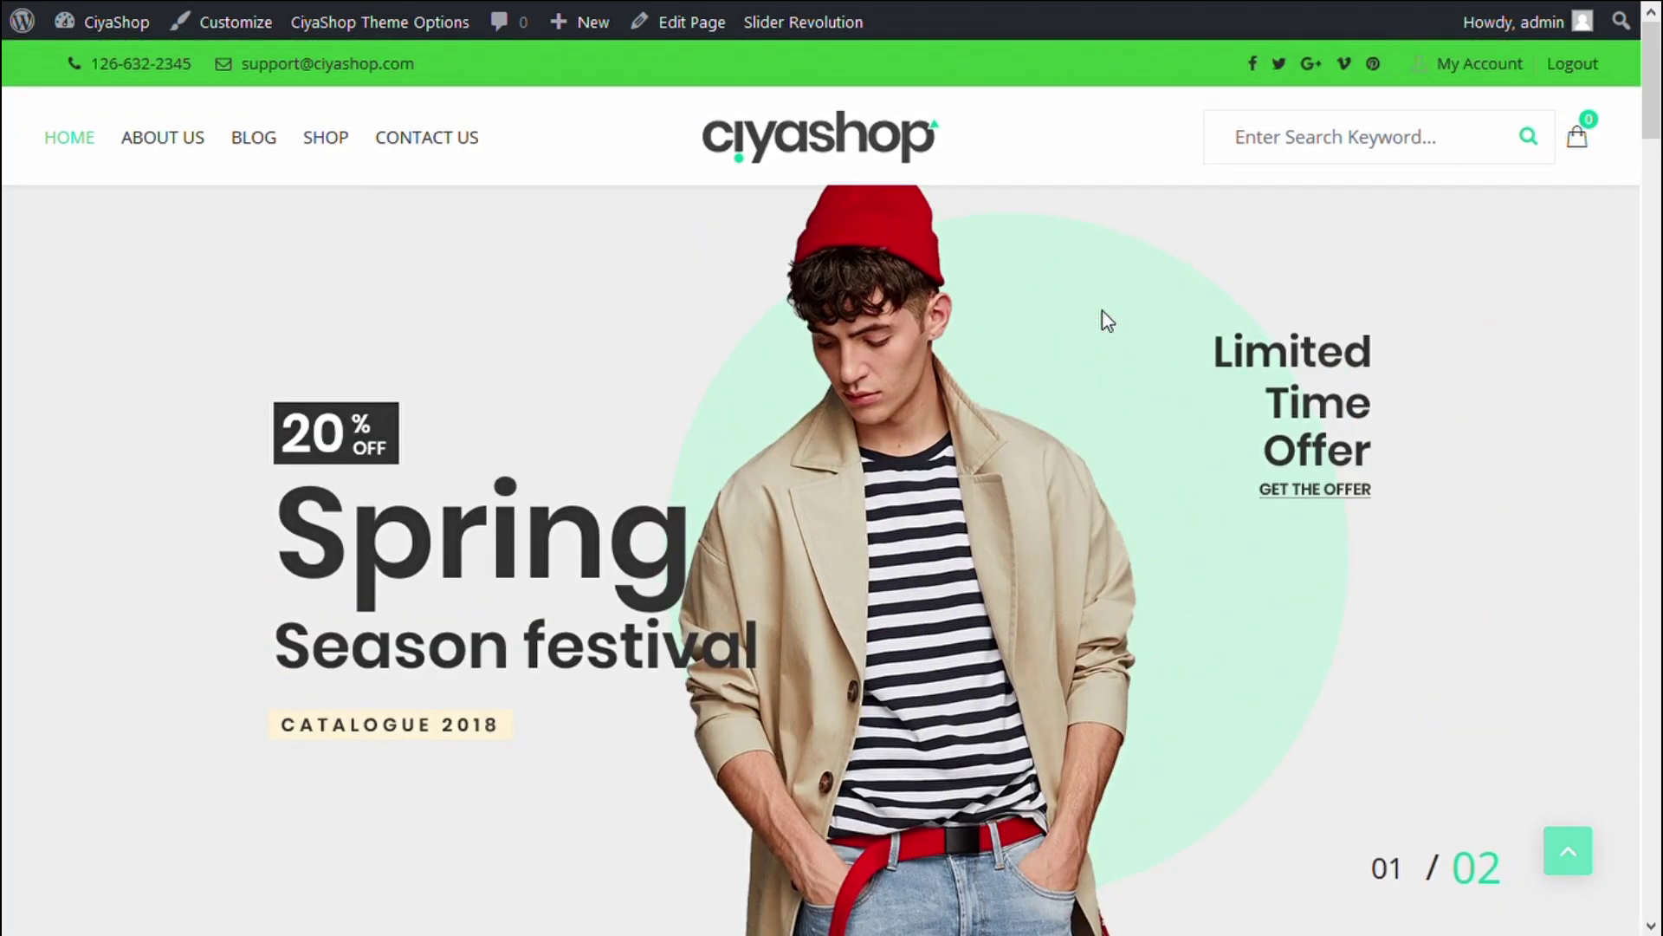
Increase the Main Header's row height on desktop to about 136px and save the row settings
{"action": "scroll", "coordinate": [1102, 309], "scroll_direction": "down", "scroll_amount": 9}
{"action": "scroll", "coordinate": [1102, 310], "scroll_direction": "up", "scroll_amount": 1}
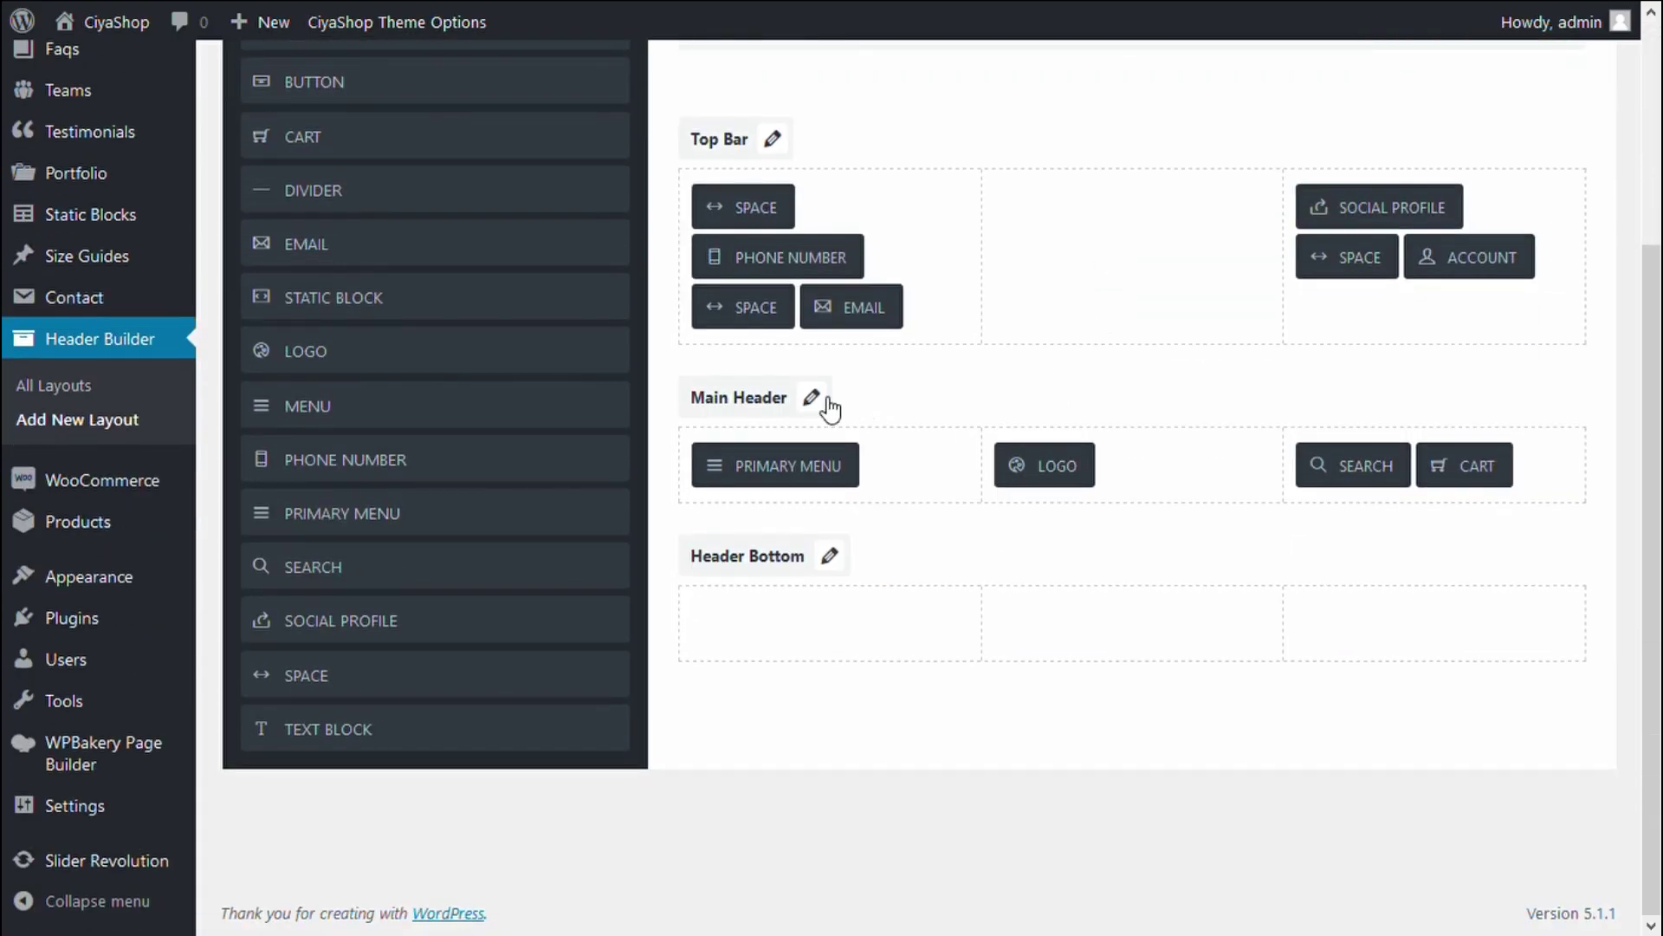
{"action": "left_click", "coordinate": [813, 401]}
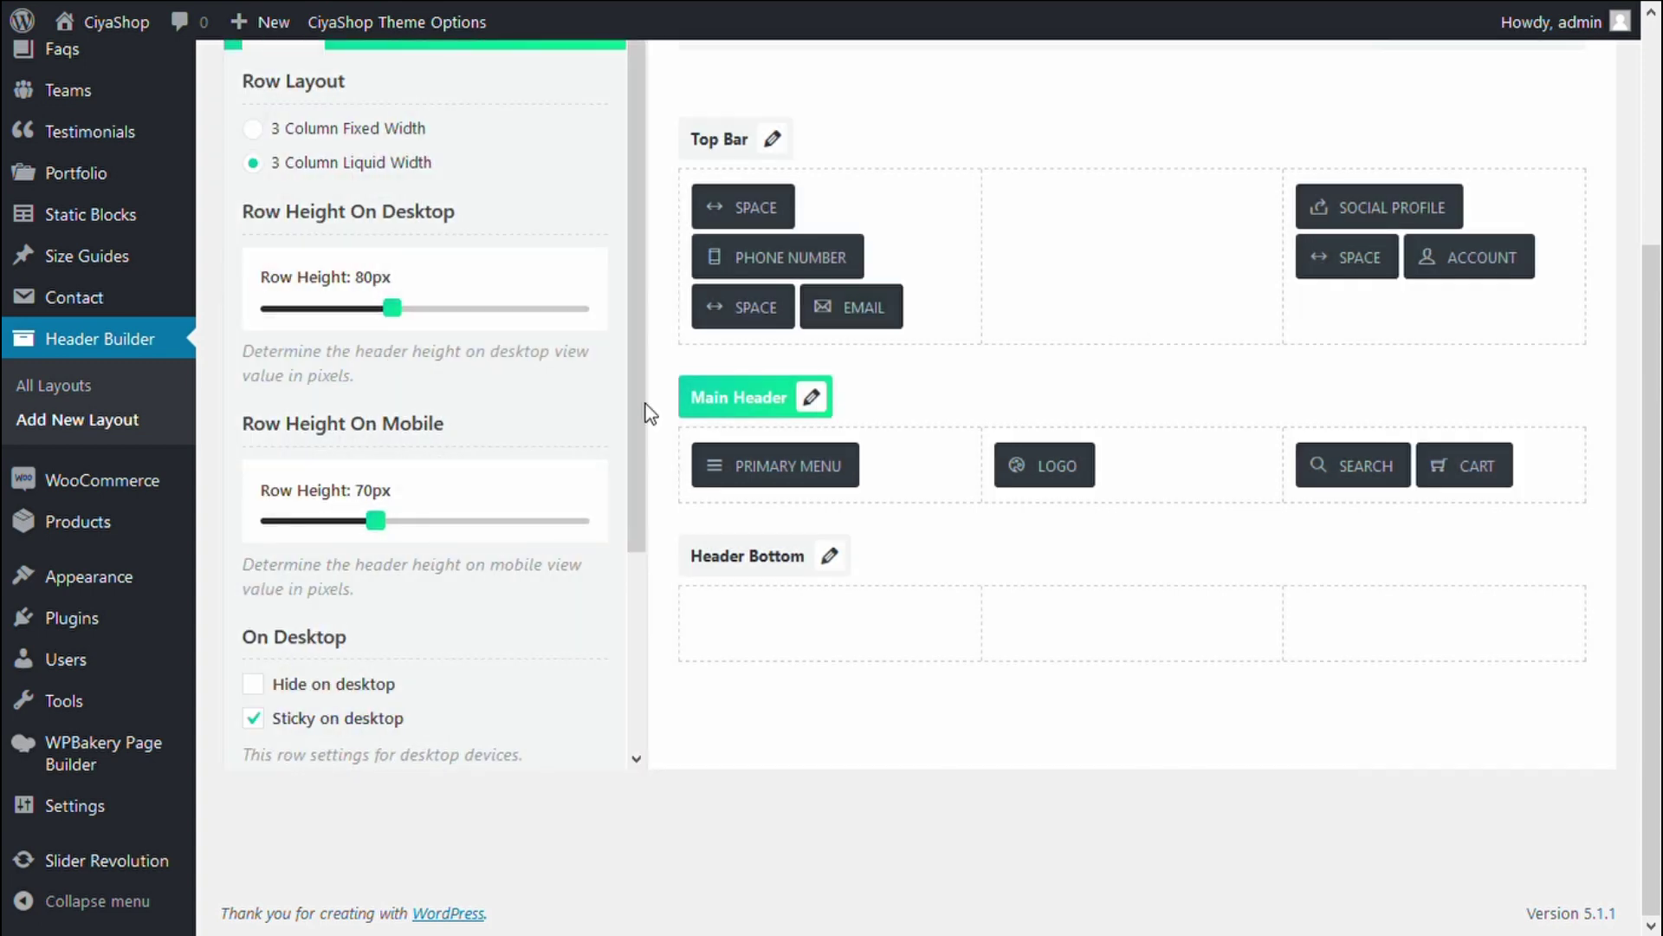
{"action": "scroll", "coordinate": [438, 398], "scroll_direction": "up", "scroll_amount": 3}
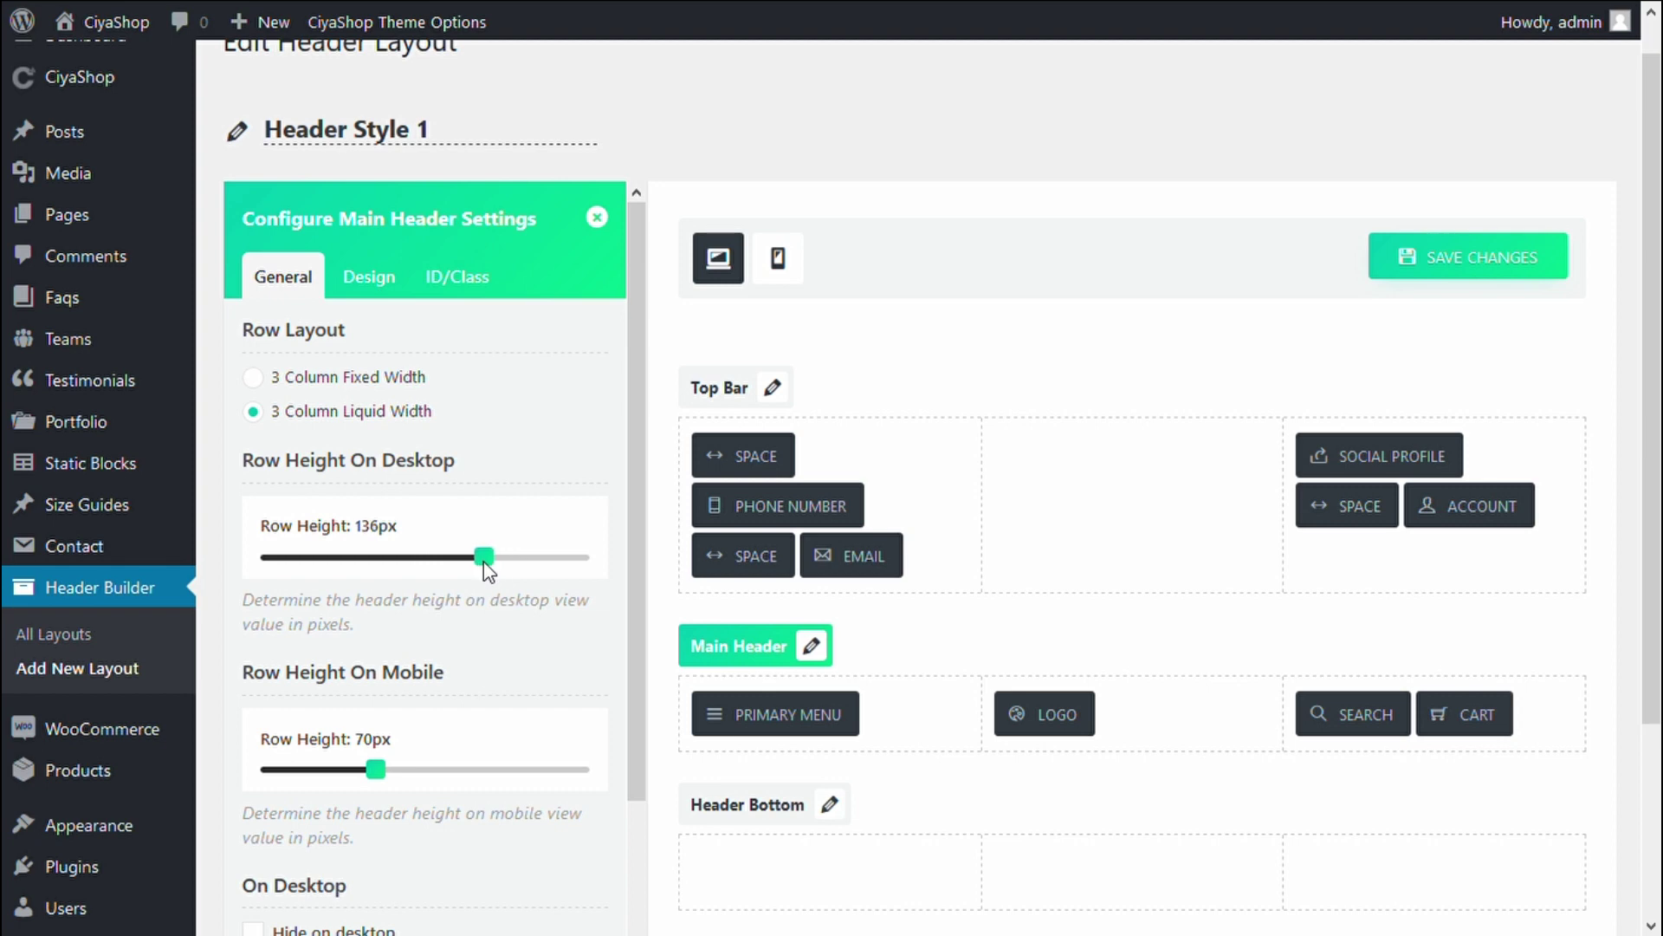
{"action": "scroll", "coordinate": [413, 492], "scroll_direction": "down", "scroll_amount": 6}
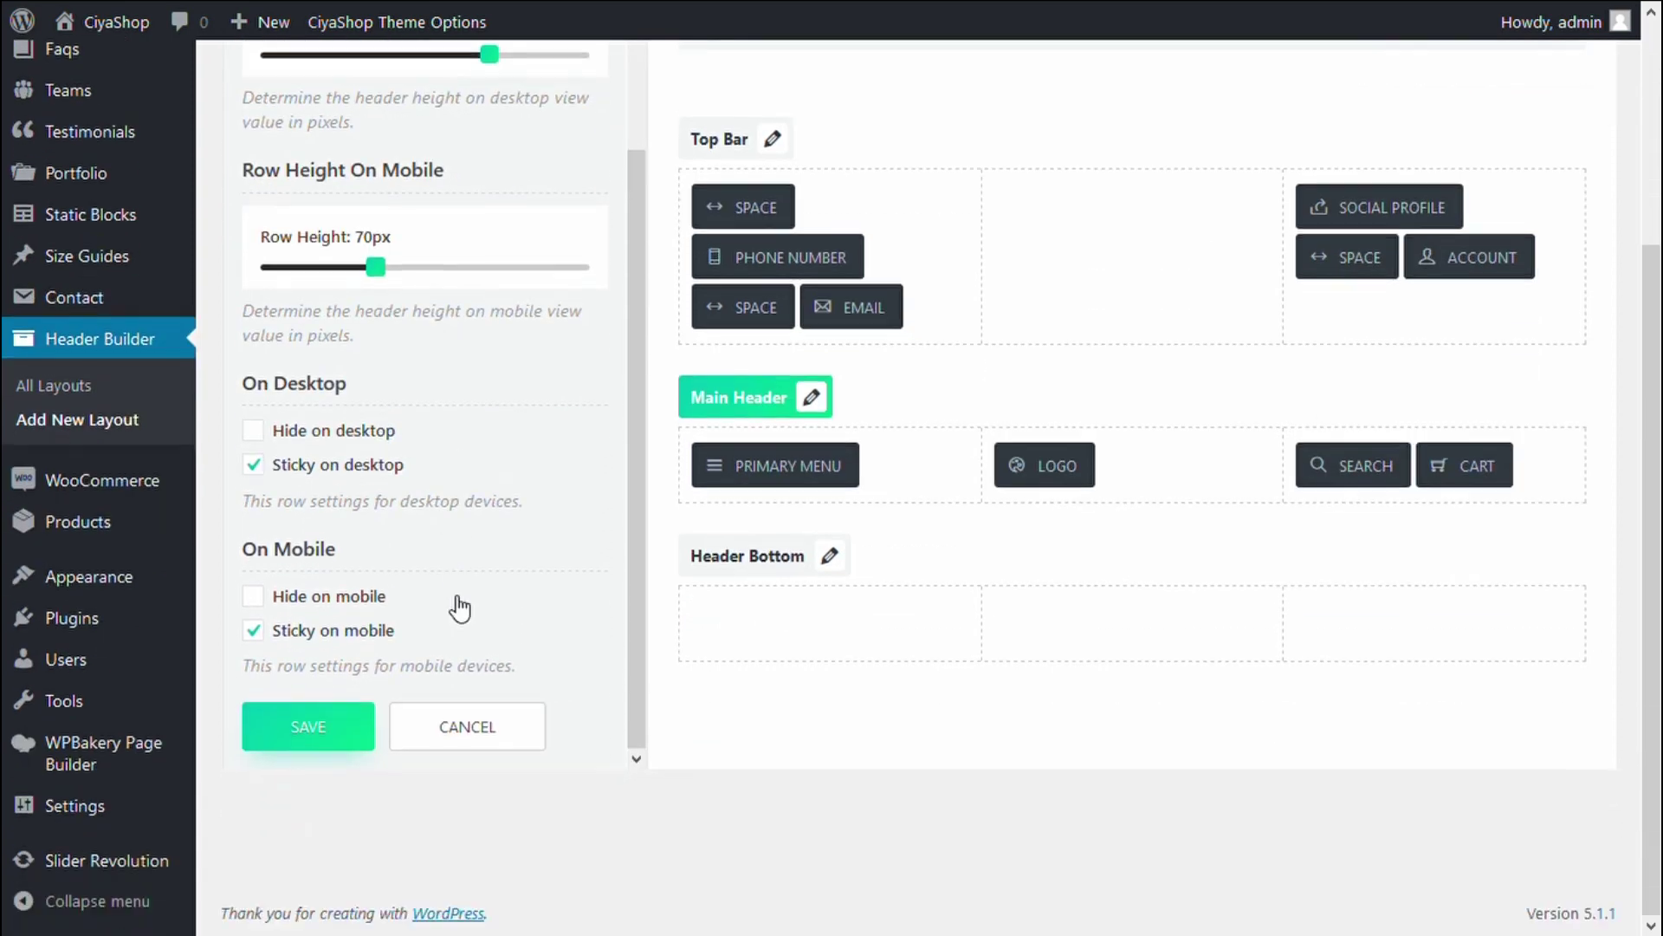
{"action": "left_click", "coordinate": [336, 724]}
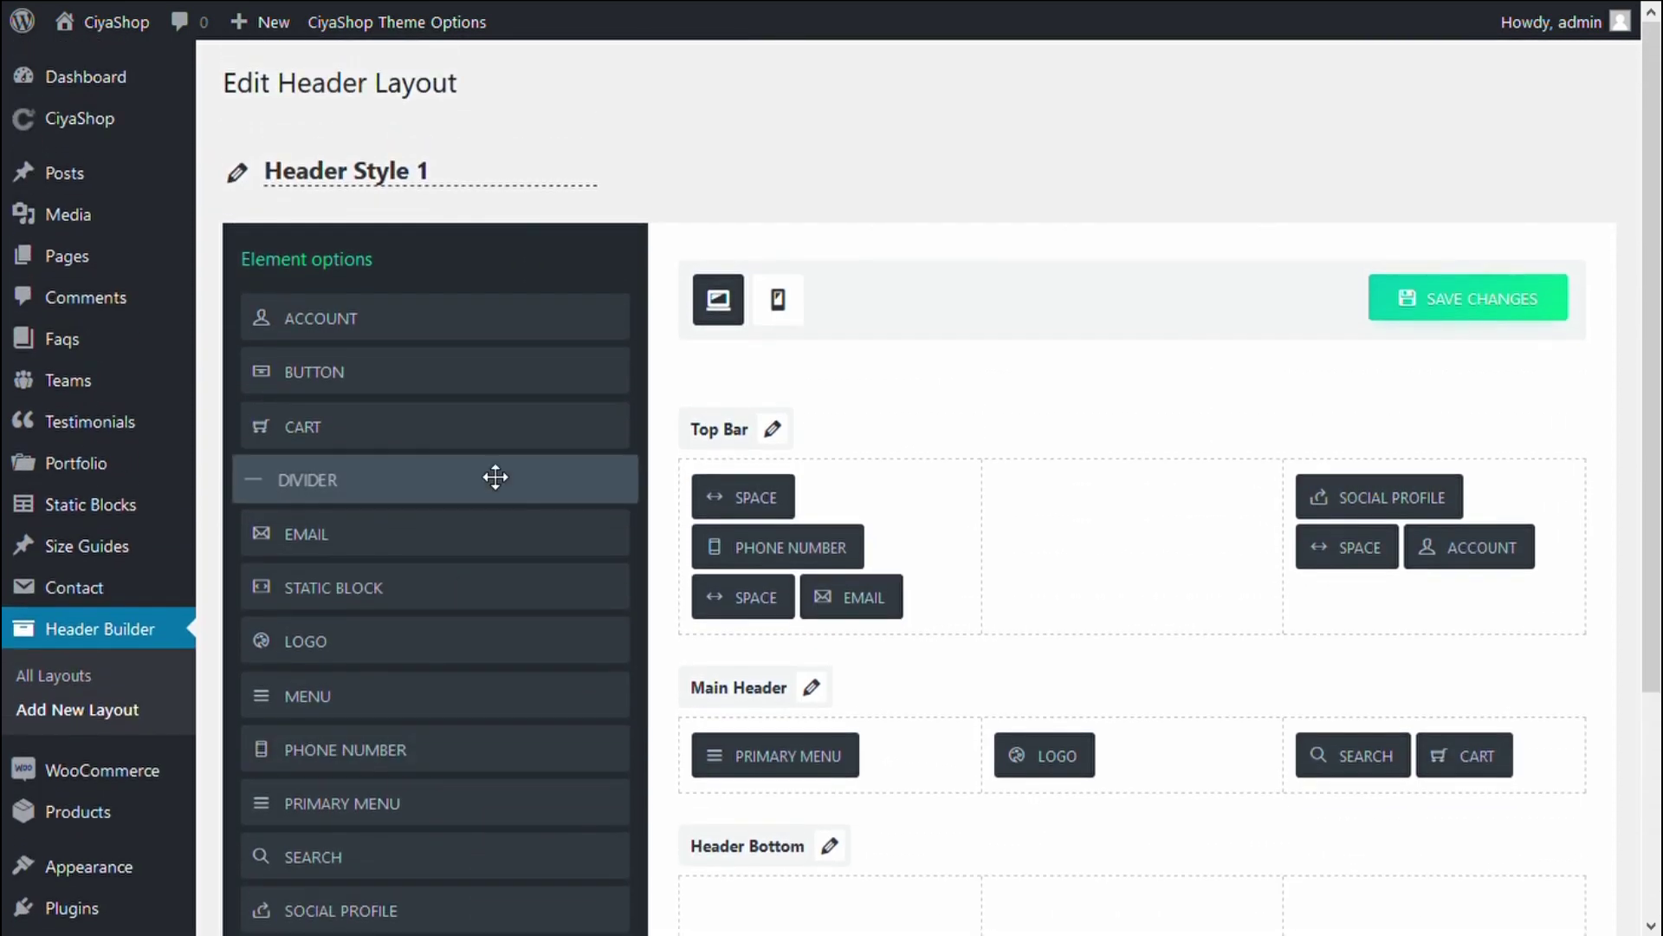
Save the header layout with the taller Main Header and check it at different scroll positions on the home page
{"action": "left_click", "coordinate": [1412, 313]}
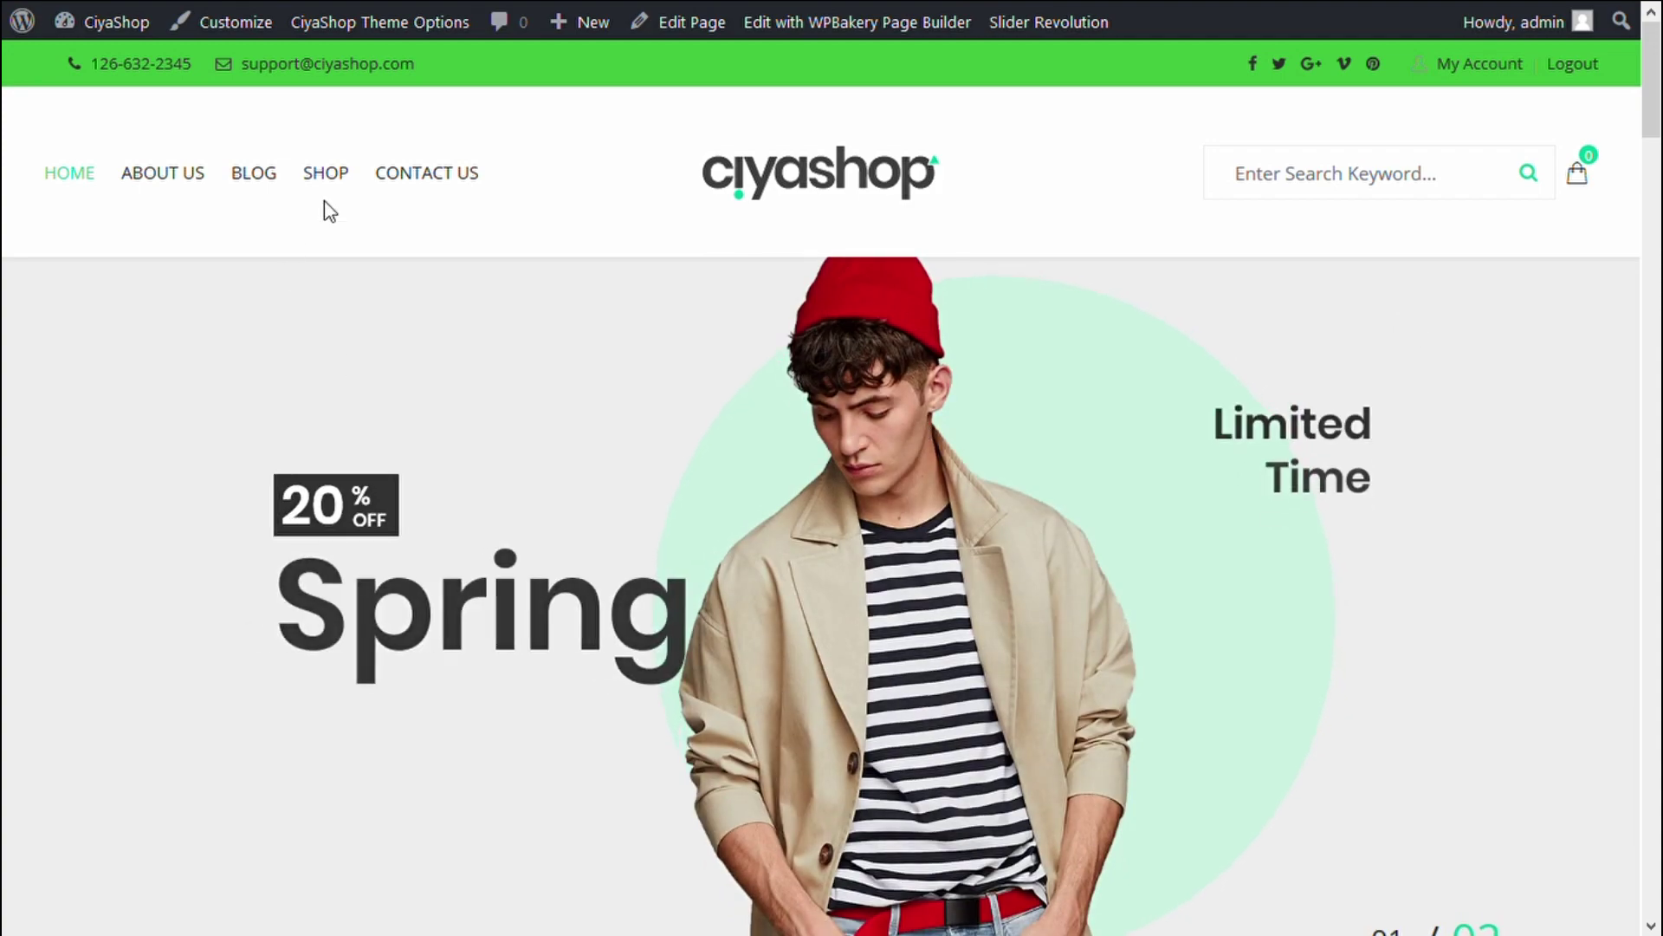
{"action": "scroll", "coordinate": [892, 291], "scroll_direction": "down", "scroll_amount": 5}
{"action": "scroll", "coordinate": [897, 290], "scroll_direction": "down", "scroll_amount": 8}
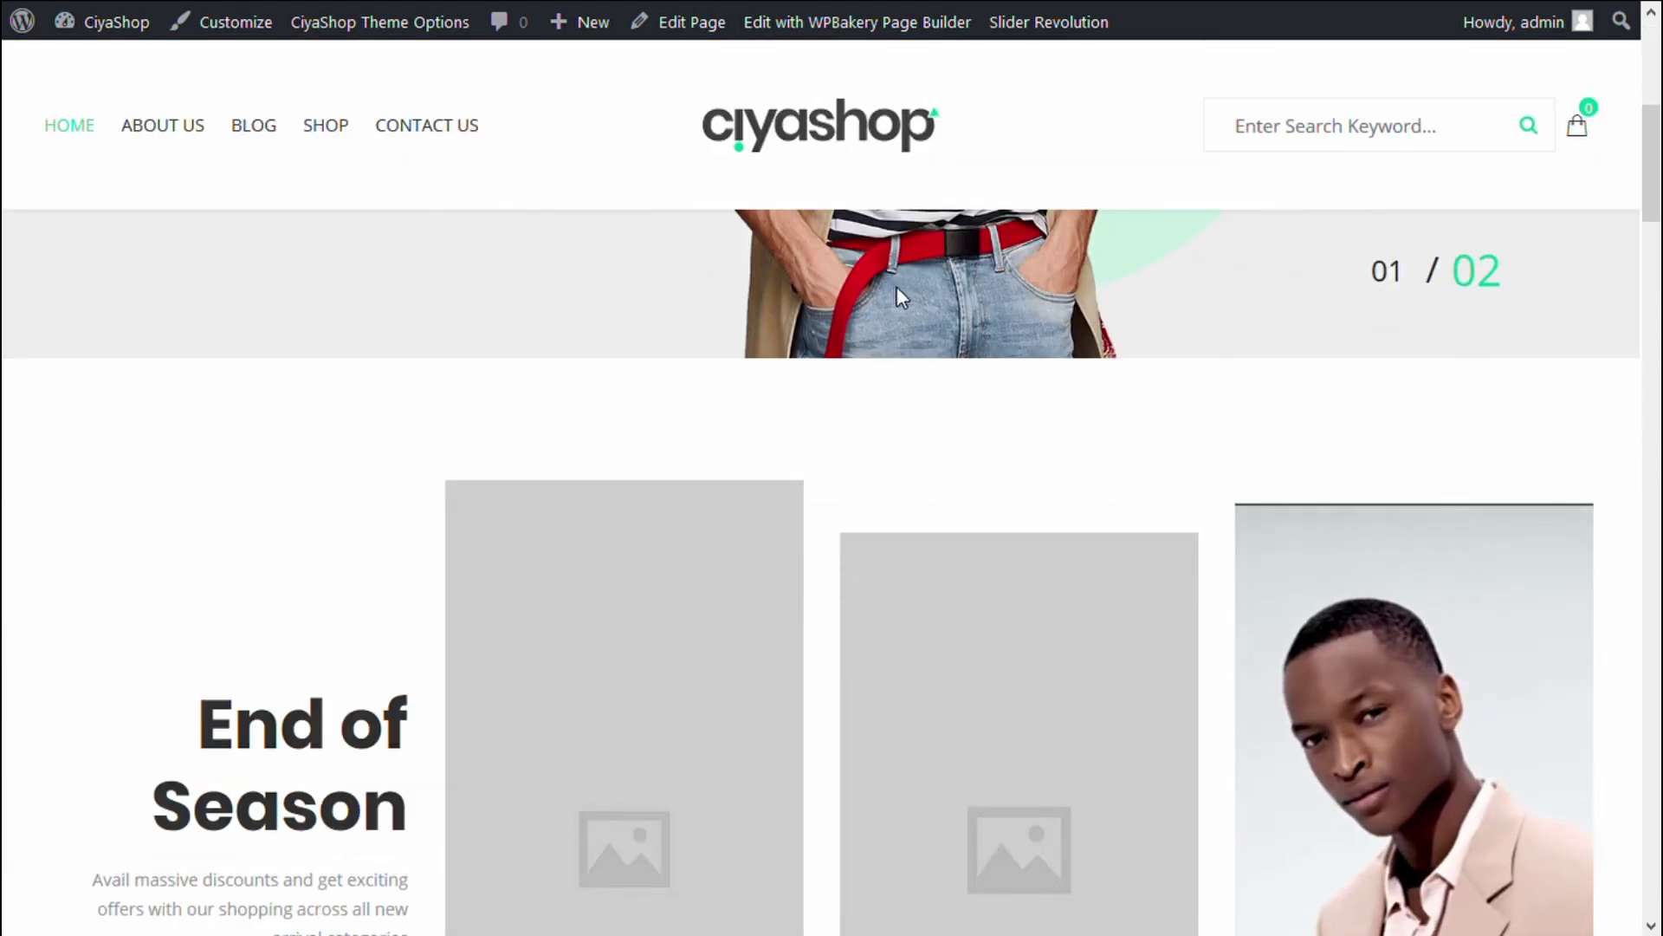
{"action": "scroll", "coordinate": [905, 297], "scroll_direction": "up", "scroll_amount": 10}
{"action": "scroll", "coordinate": [899, 293], "scroll_direction": "up", "scroll_amount": 3}
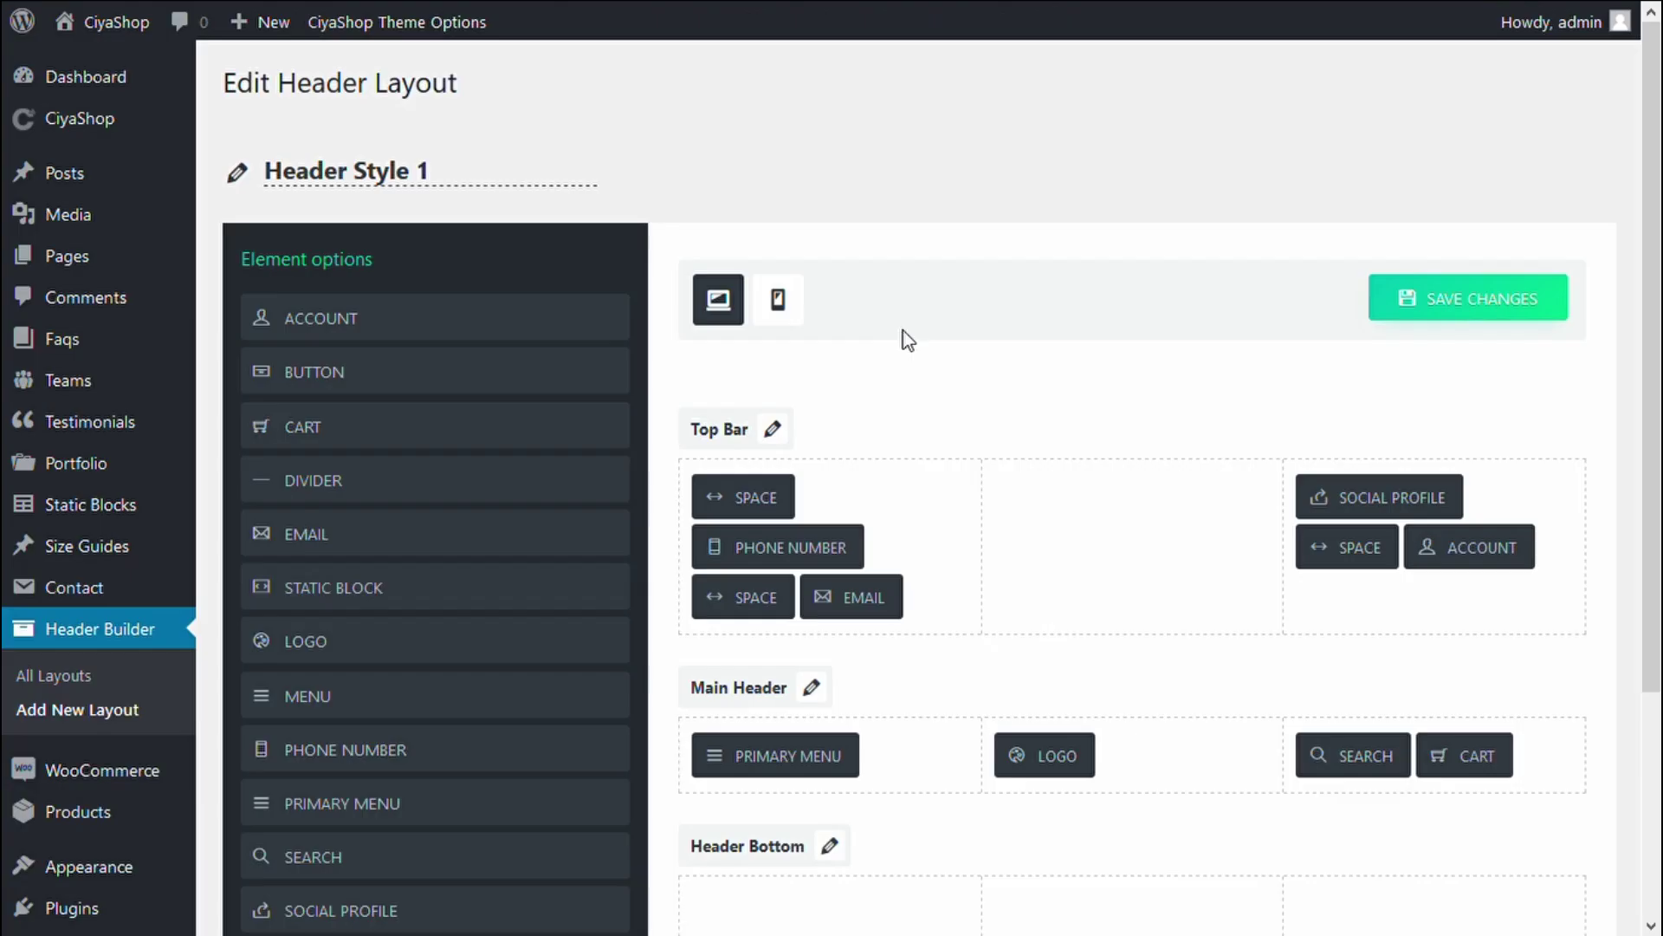
Add a Button element to the first column of the Header Bottom row
{"action": "scroll", "coordinate": [903, 331], "scroll_direction": "down", "scroll_amount": 5}
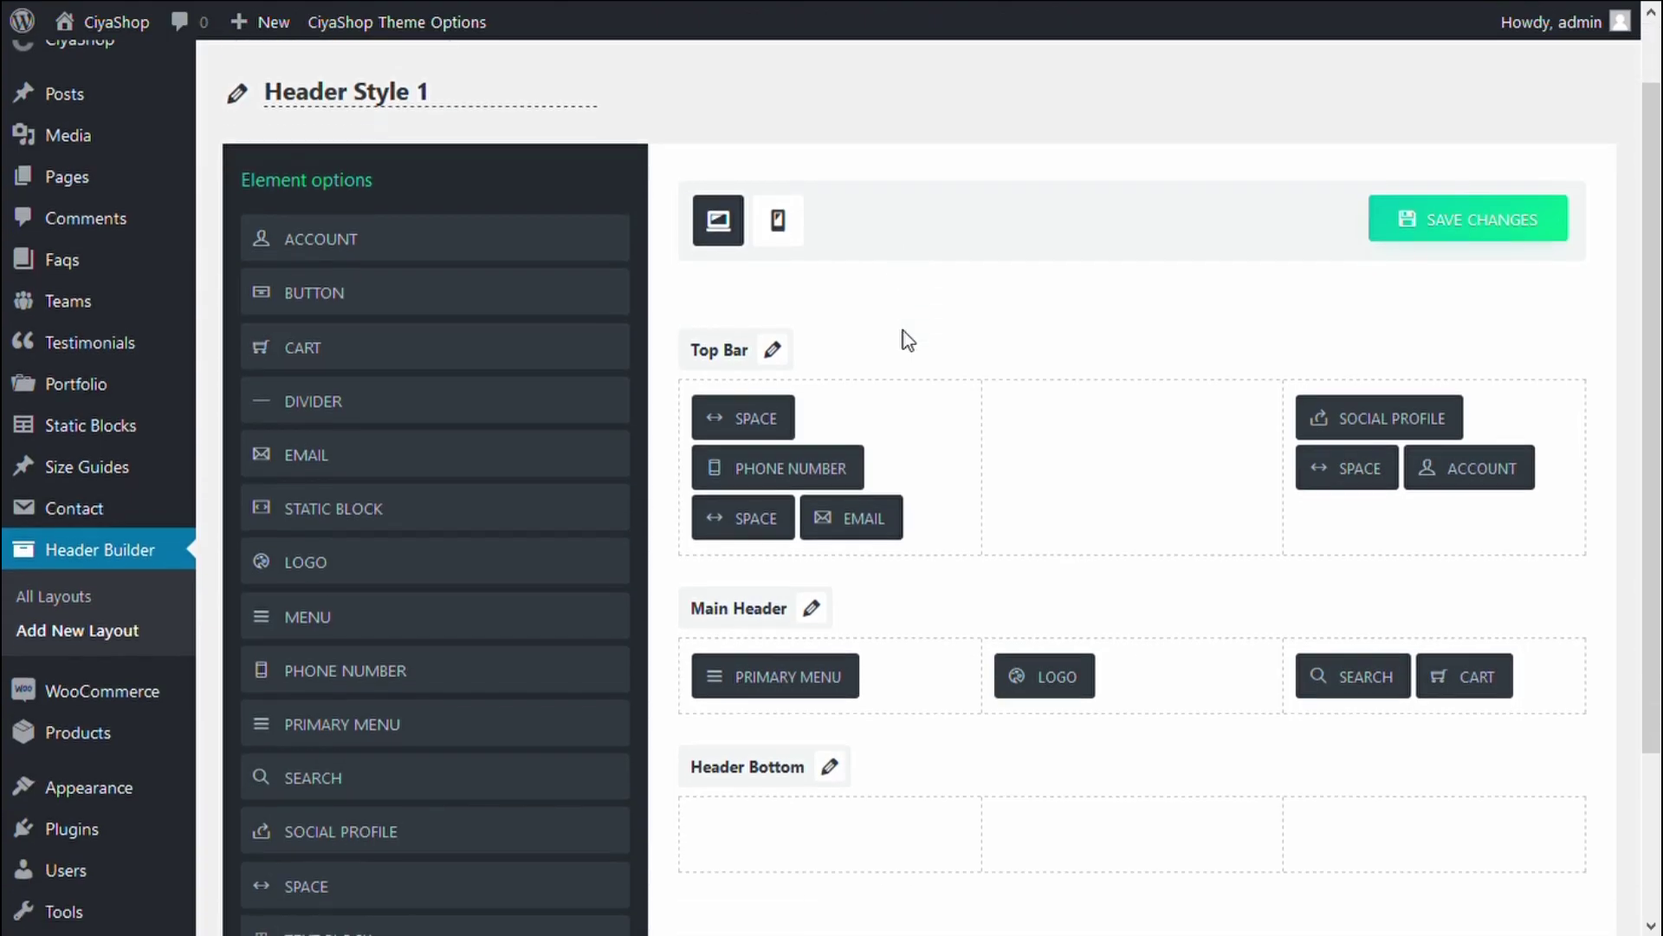
{"action": "scroll", "coordinate": [783, 621], "scroll_direction": "up", "scroll_amount": 4}
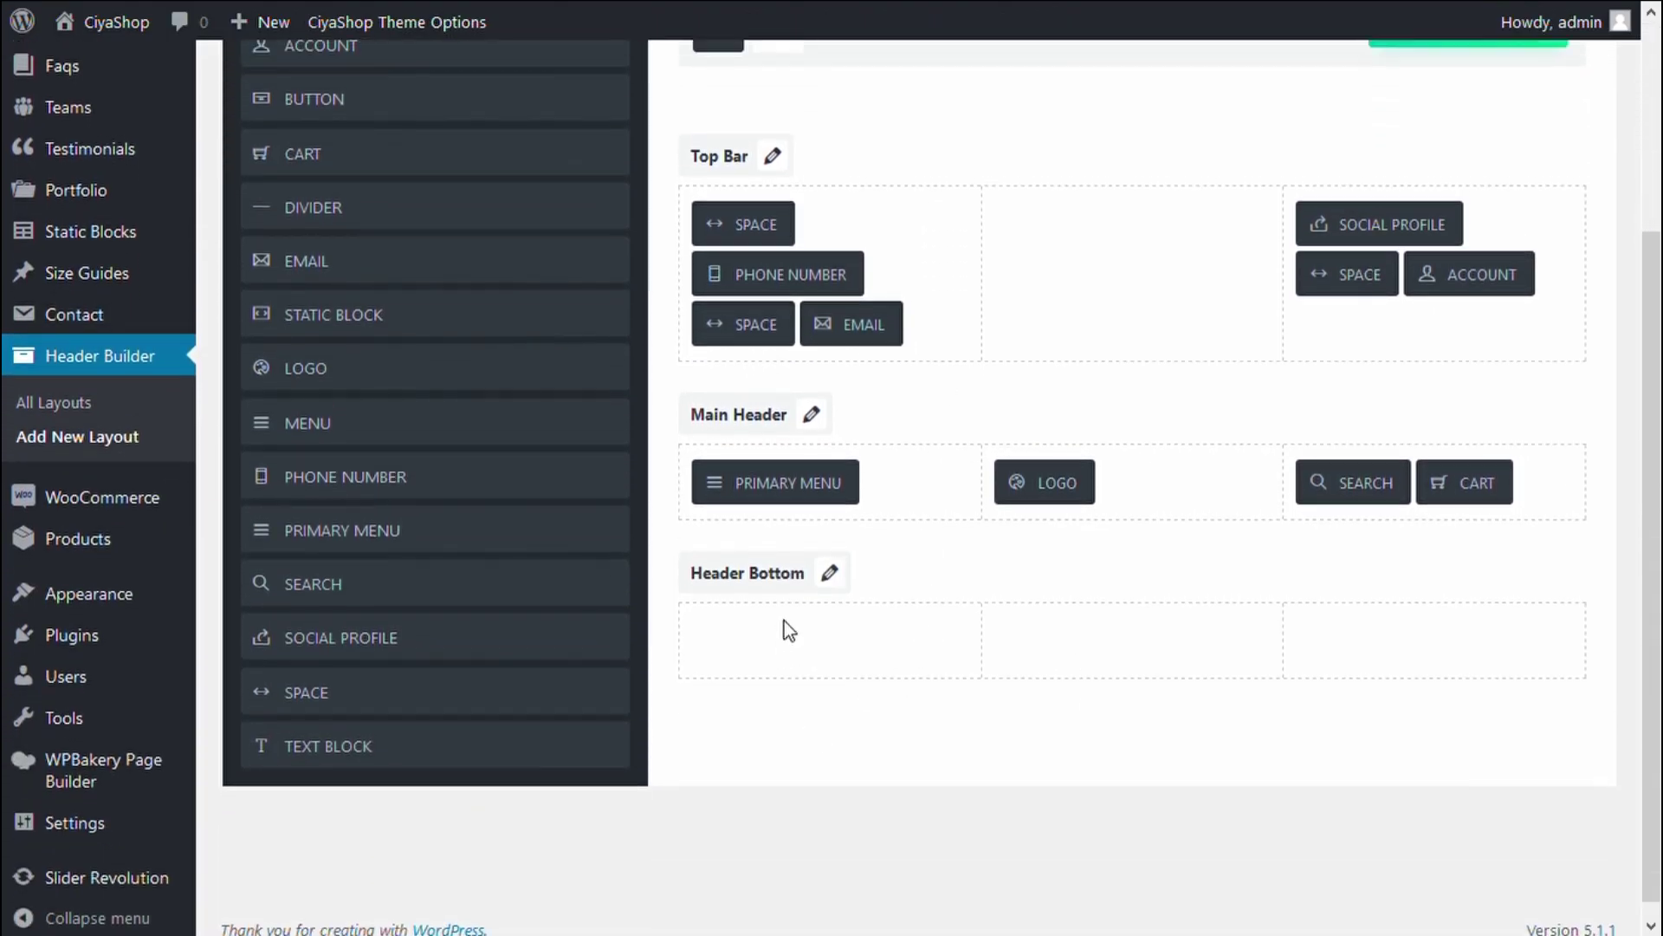
{"action": "scroll", "coordinate": [424, 308], "scroll_direction": "down", "scroll_amount": 3}
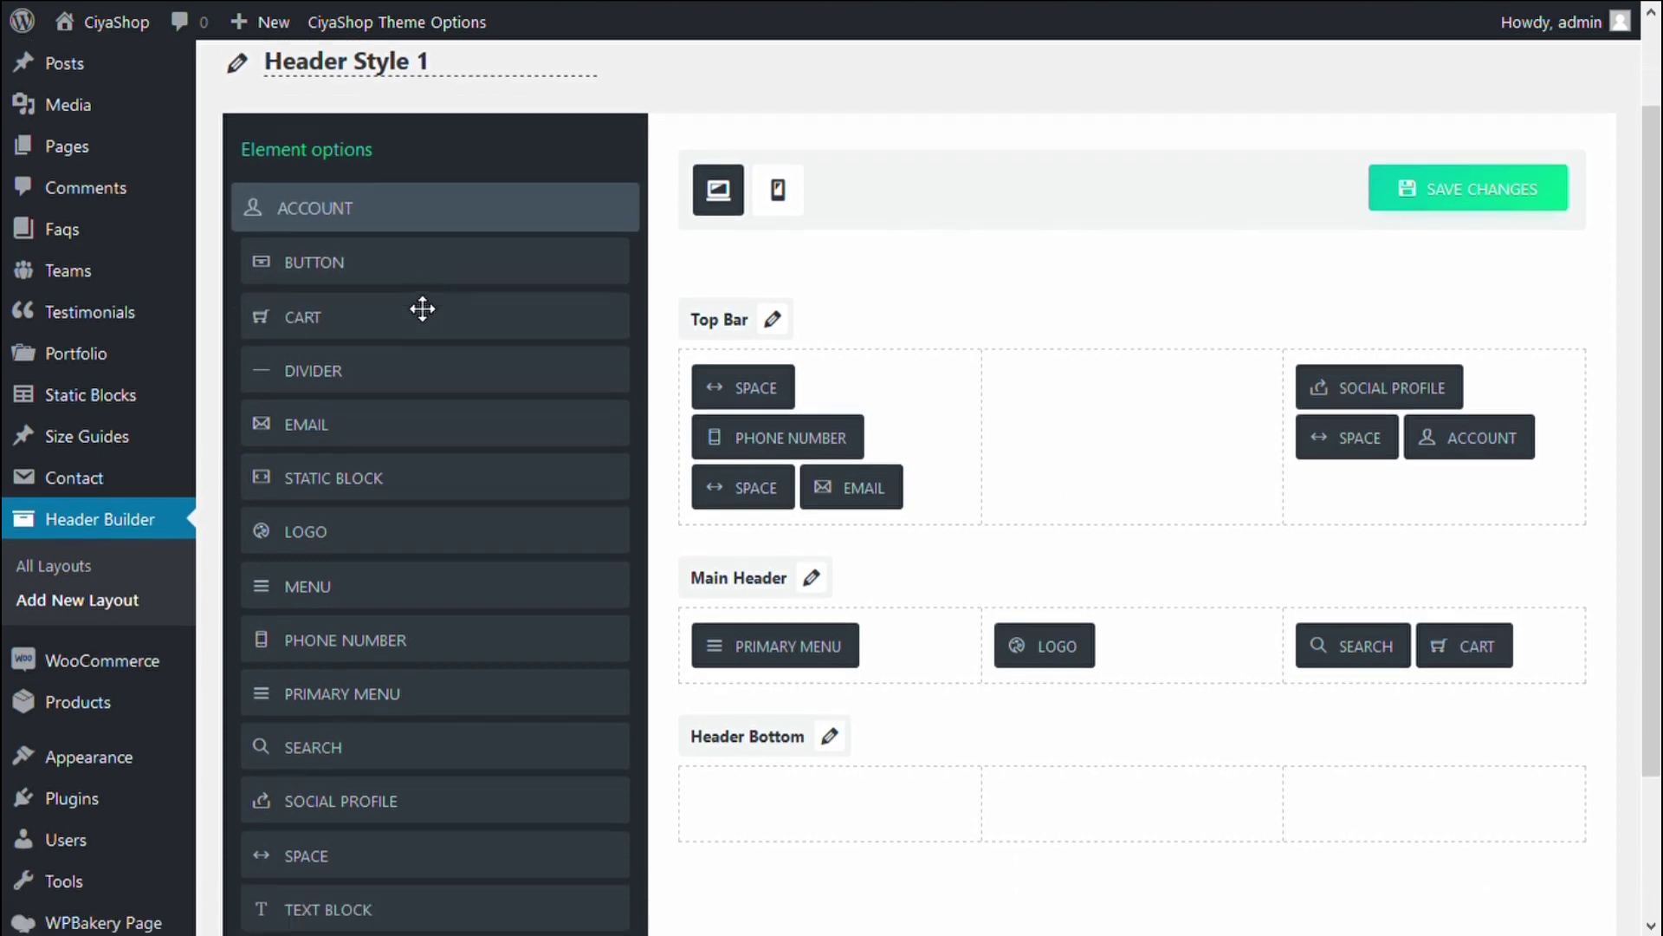
{"action": "left_click_drag", "start_coordinate": [401, 227], "coordinate": [957, 757]}
{"action": "scroll", "coordinate": [956, 756], "scroll_direction": "down", "scroll_amount": 3}
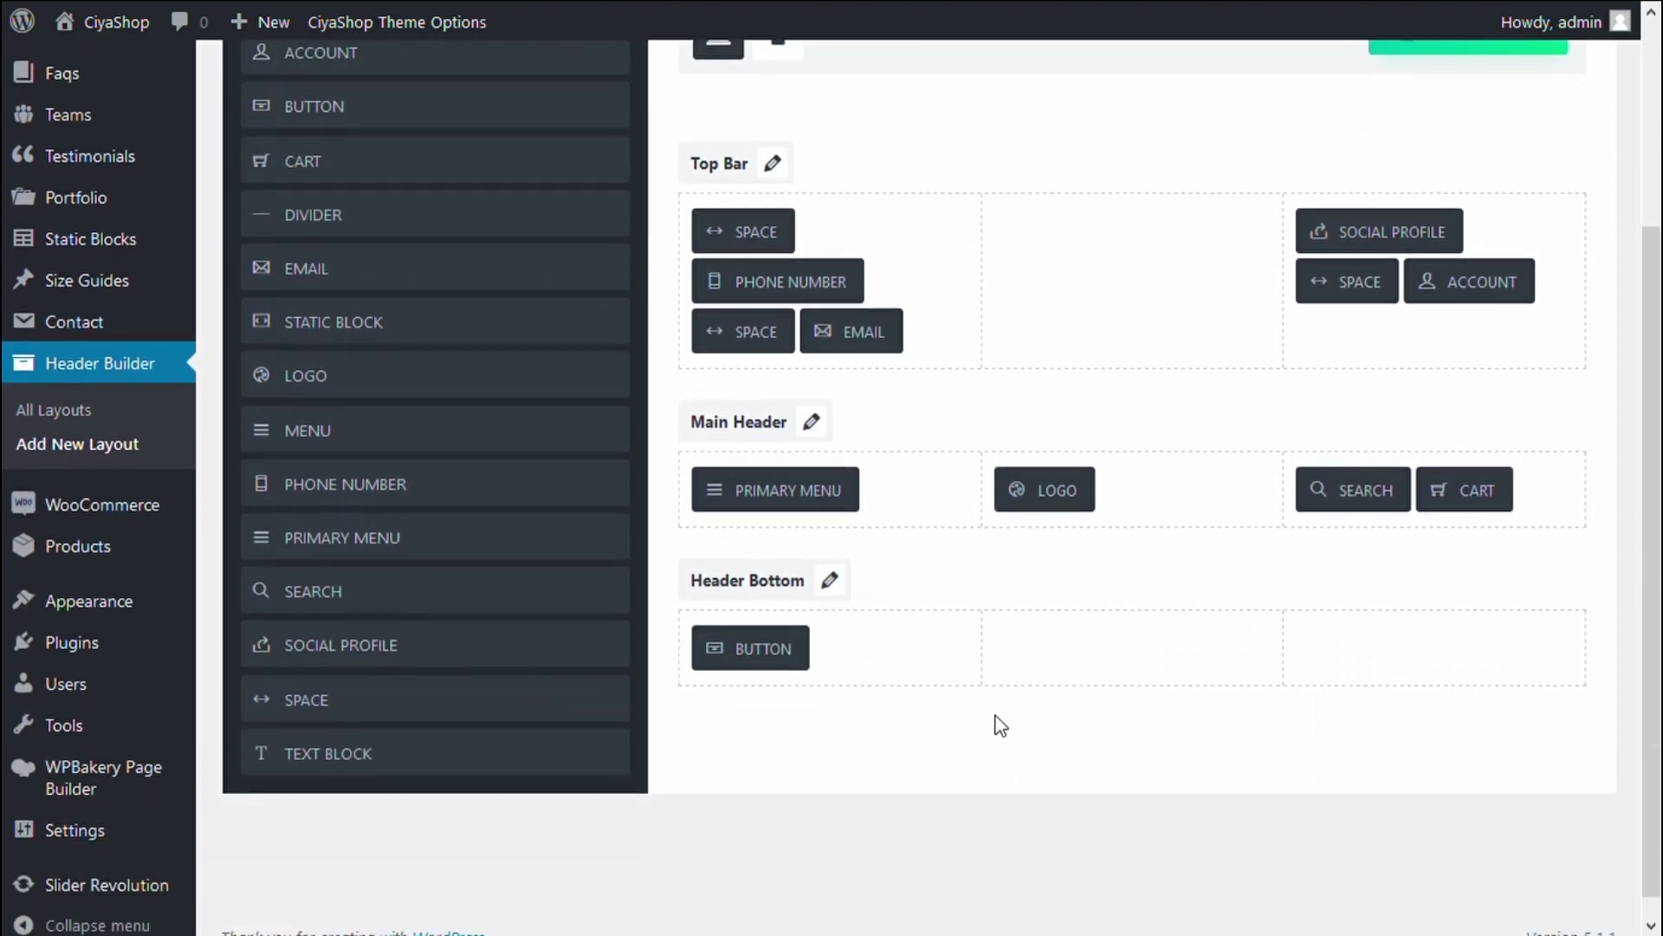
Turn off Hide on desktop for the Header Bottom row, make it sticky on desktop, and set its desktop height to 53px
{"action": "left_click", "coordinate": [830, 558]}
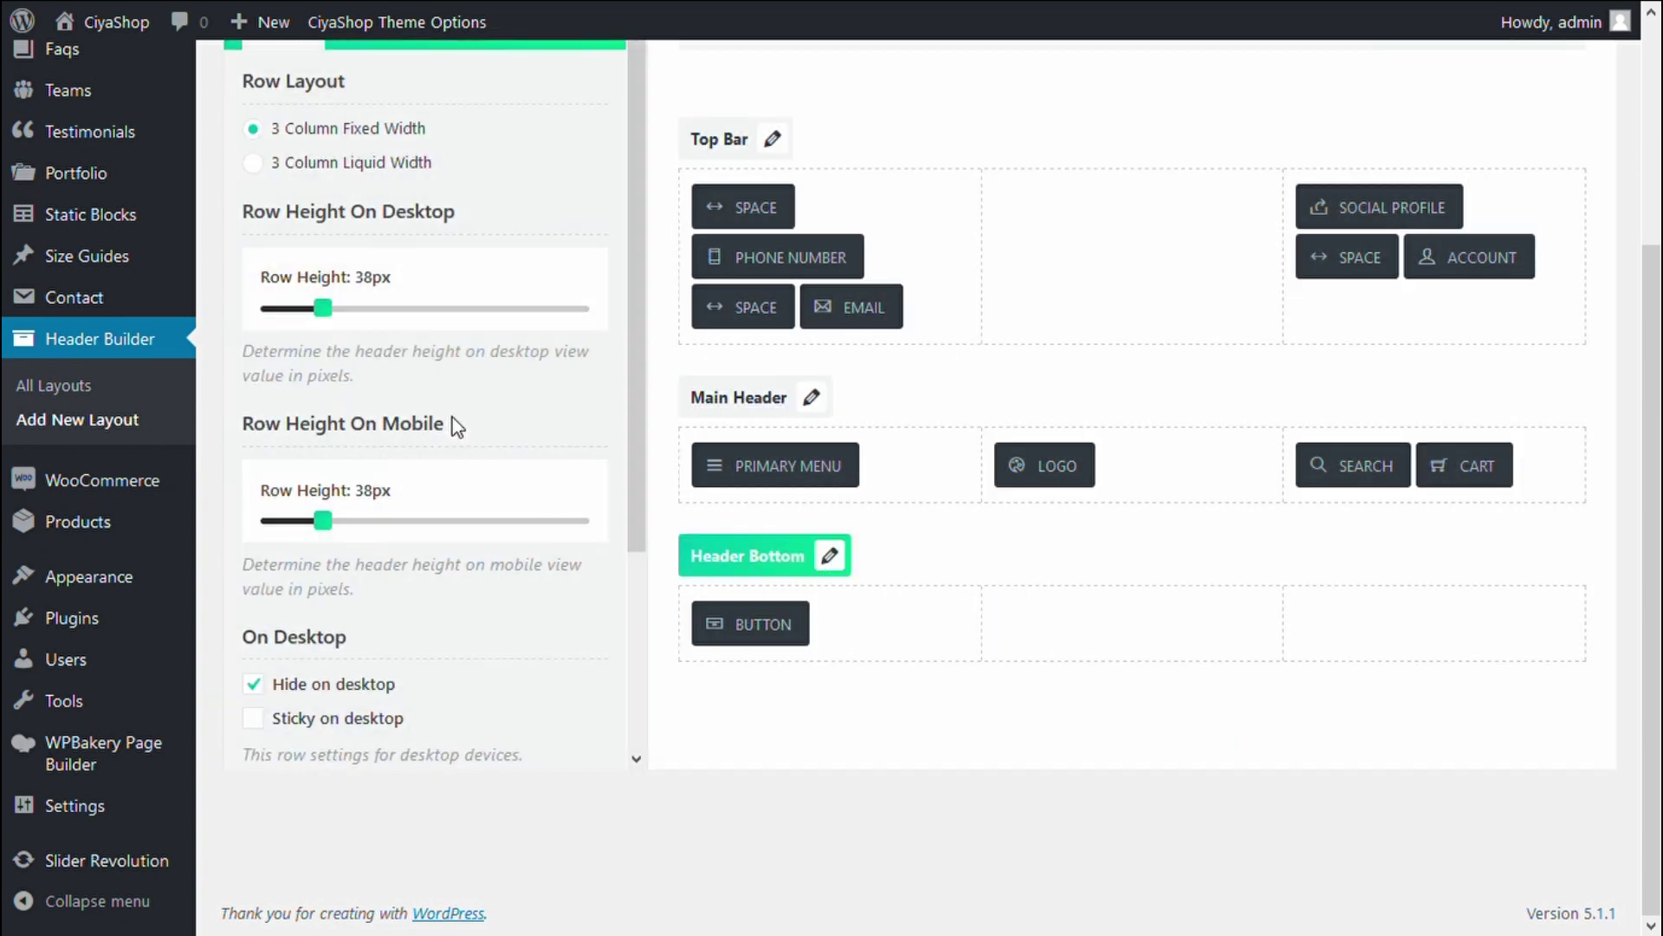
{"action": "scroll", "coordinate": [440, 399], "scroll_direction": "down", "scroll_amount": 3}
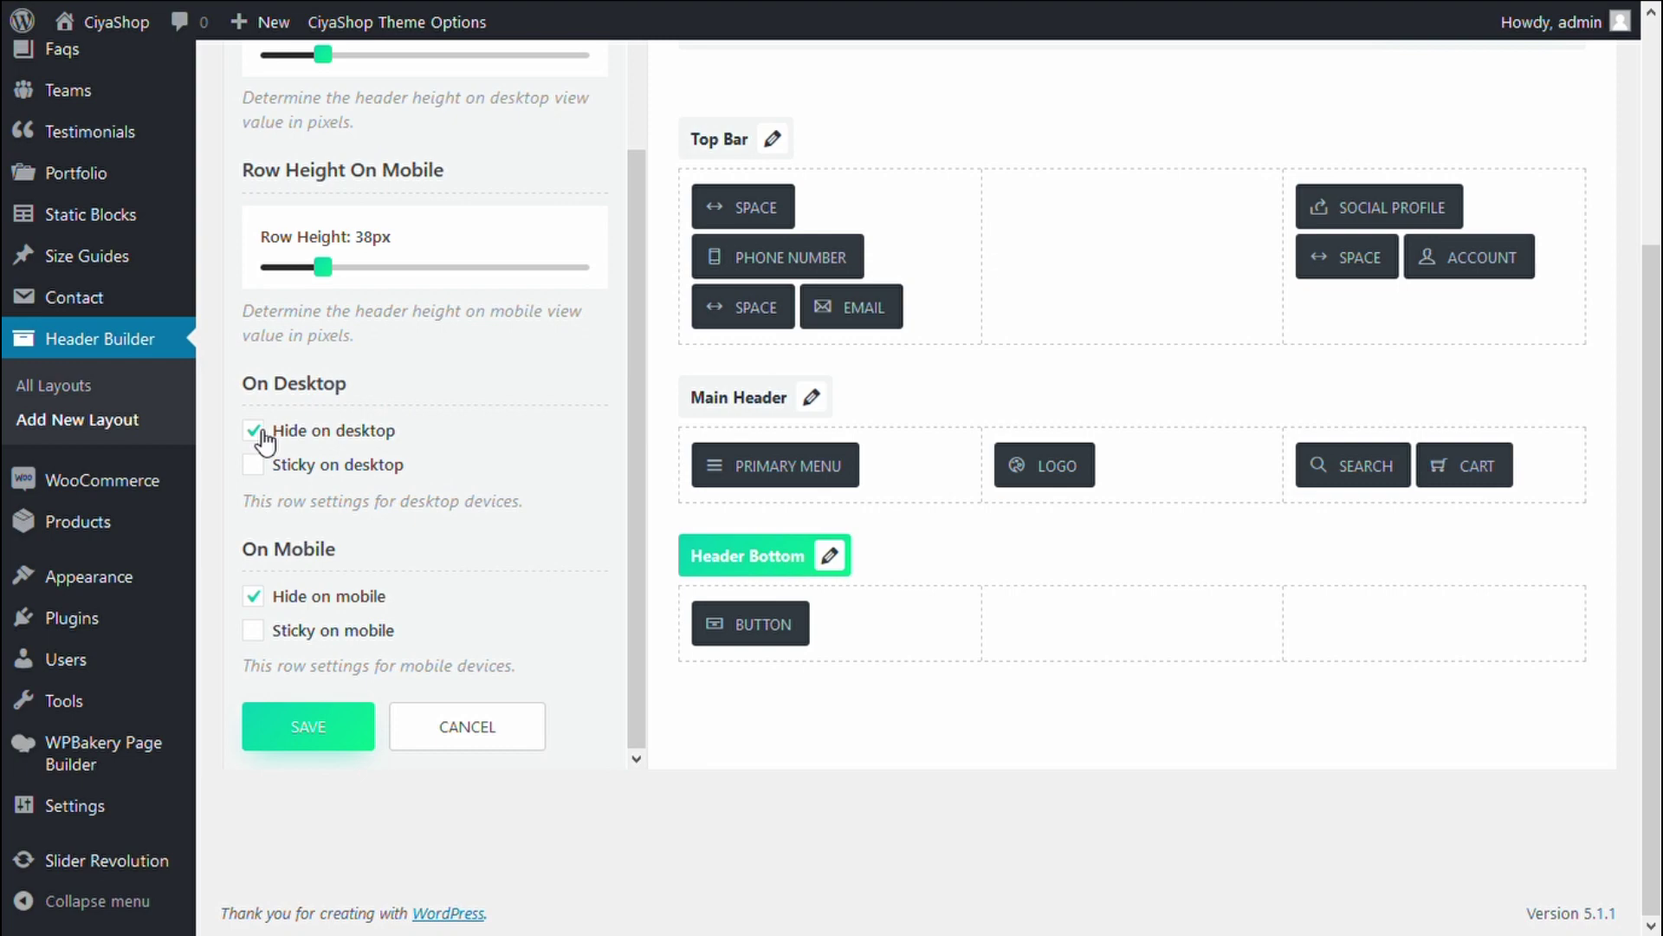
{"action": "scroll", "coordinate": [292, 501], "scroll_direction": "up", "scroll_amount": 3}
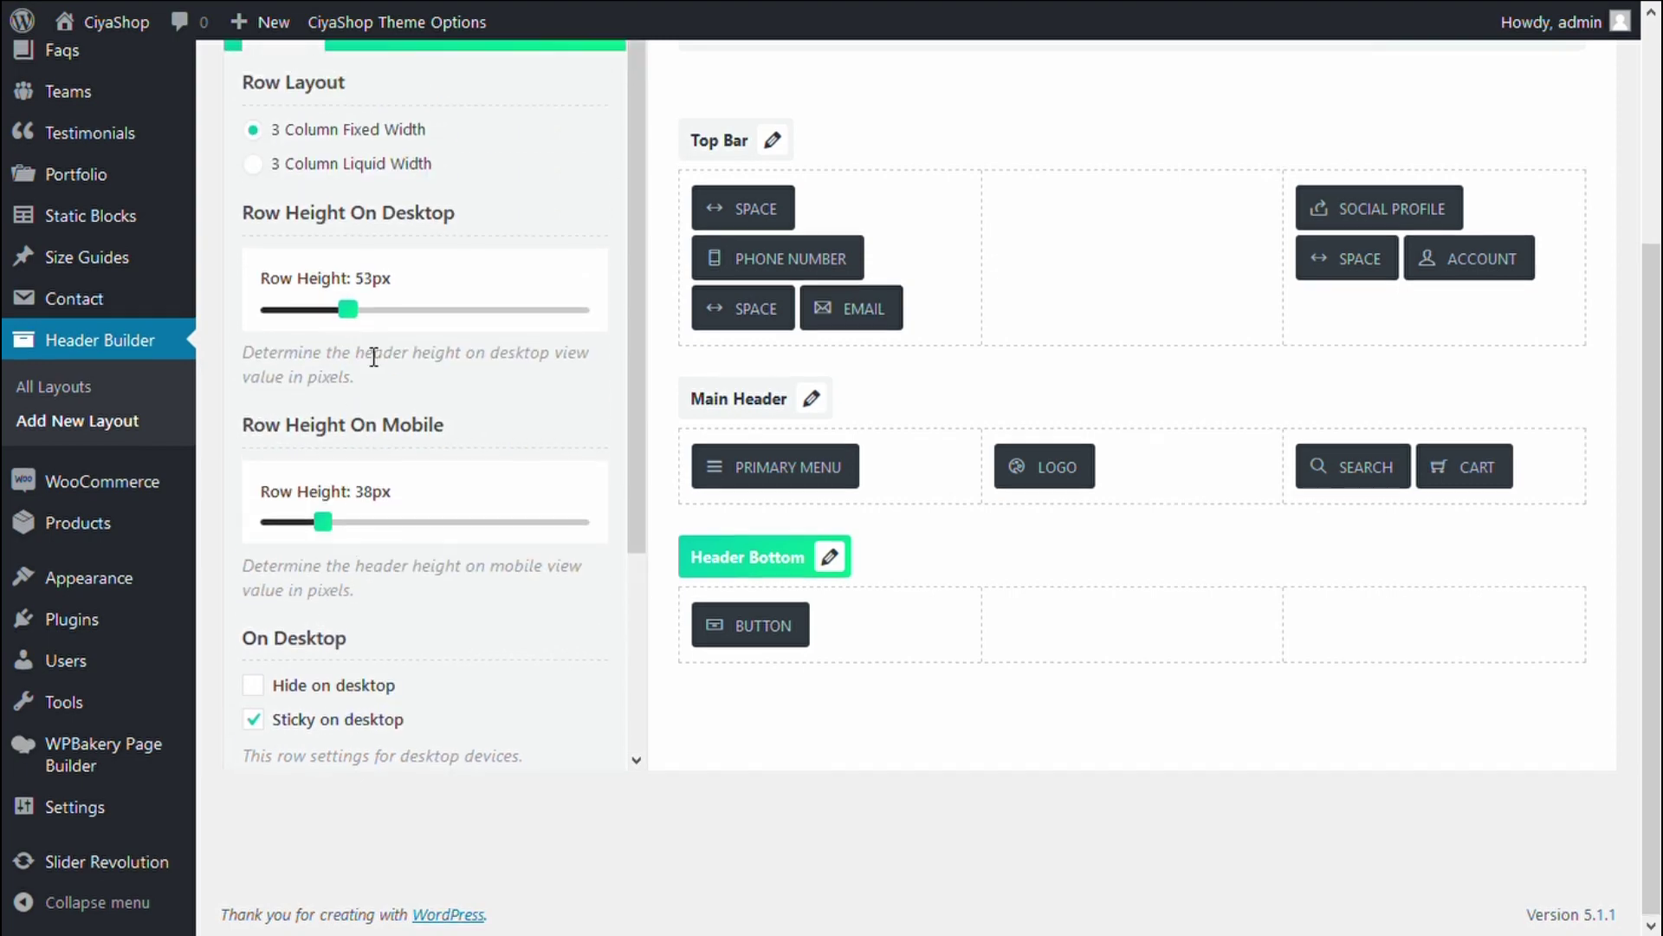
Set the Header Bottom row's background color to green #9dc93e and save the row settings
{"action": "scroll", "coordinate": [373, 356], "scroll_direction": "up", "scroll_amount": 3}
{"action": "left_click", "coordinate": [372, 322]}
{"action": "scroll", "coordinate": [447, 434], "scroll_direction": "down", "scroll_amount": 3}
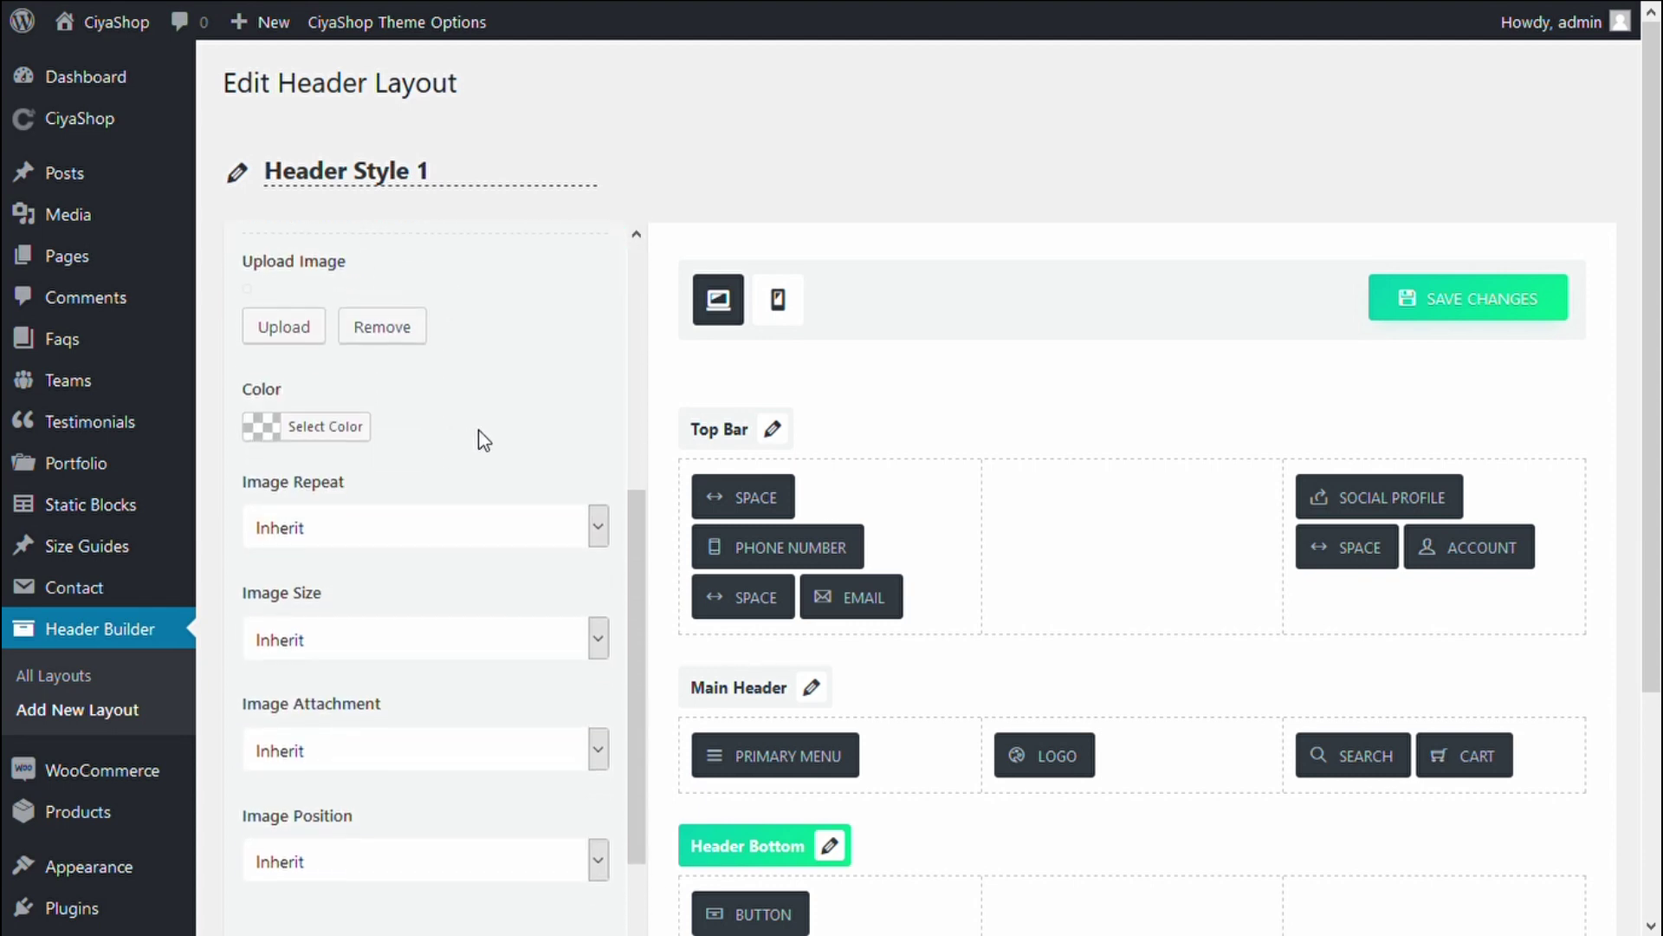
{"action": "scroll", "coordinate": [474, 419], "scroll_direction": "down", "scroll_amount": 4}
{"action": "scroll", "coordinate": [475, 416], "scroll_direction": "up", "scroll_amount": 7}
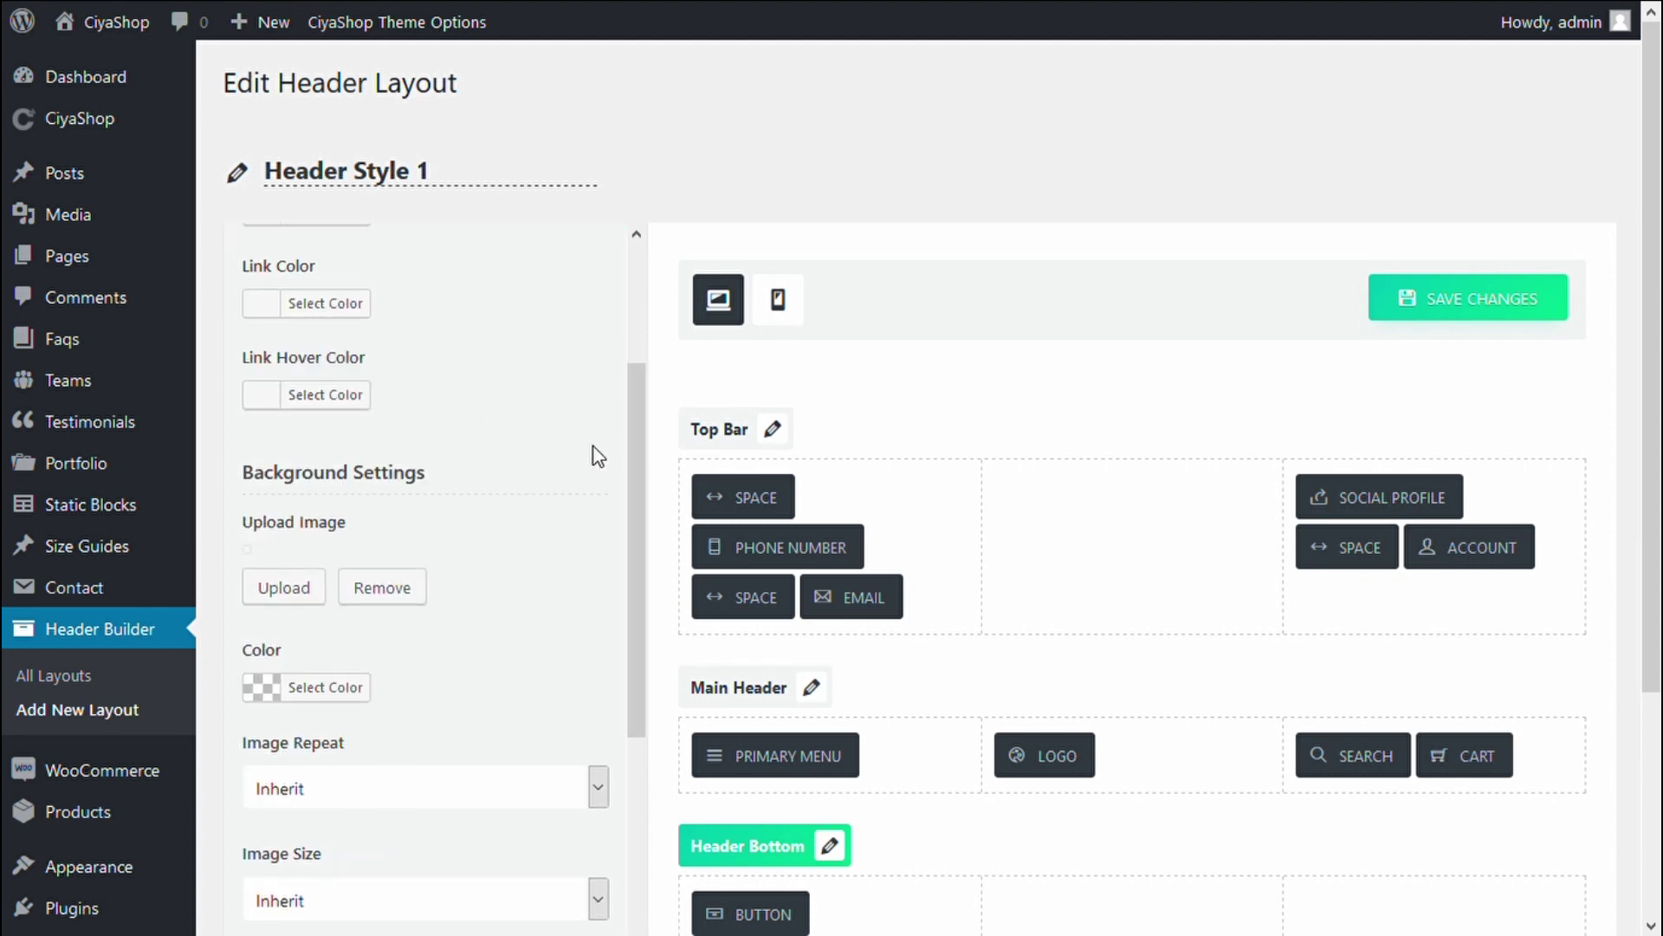
{"action": "left_click", "coordinate": [274, 687]}
{"action": "scroll", "coordinate": [508, 528], "scroll_direction": "down", "scroll_amount": 3}
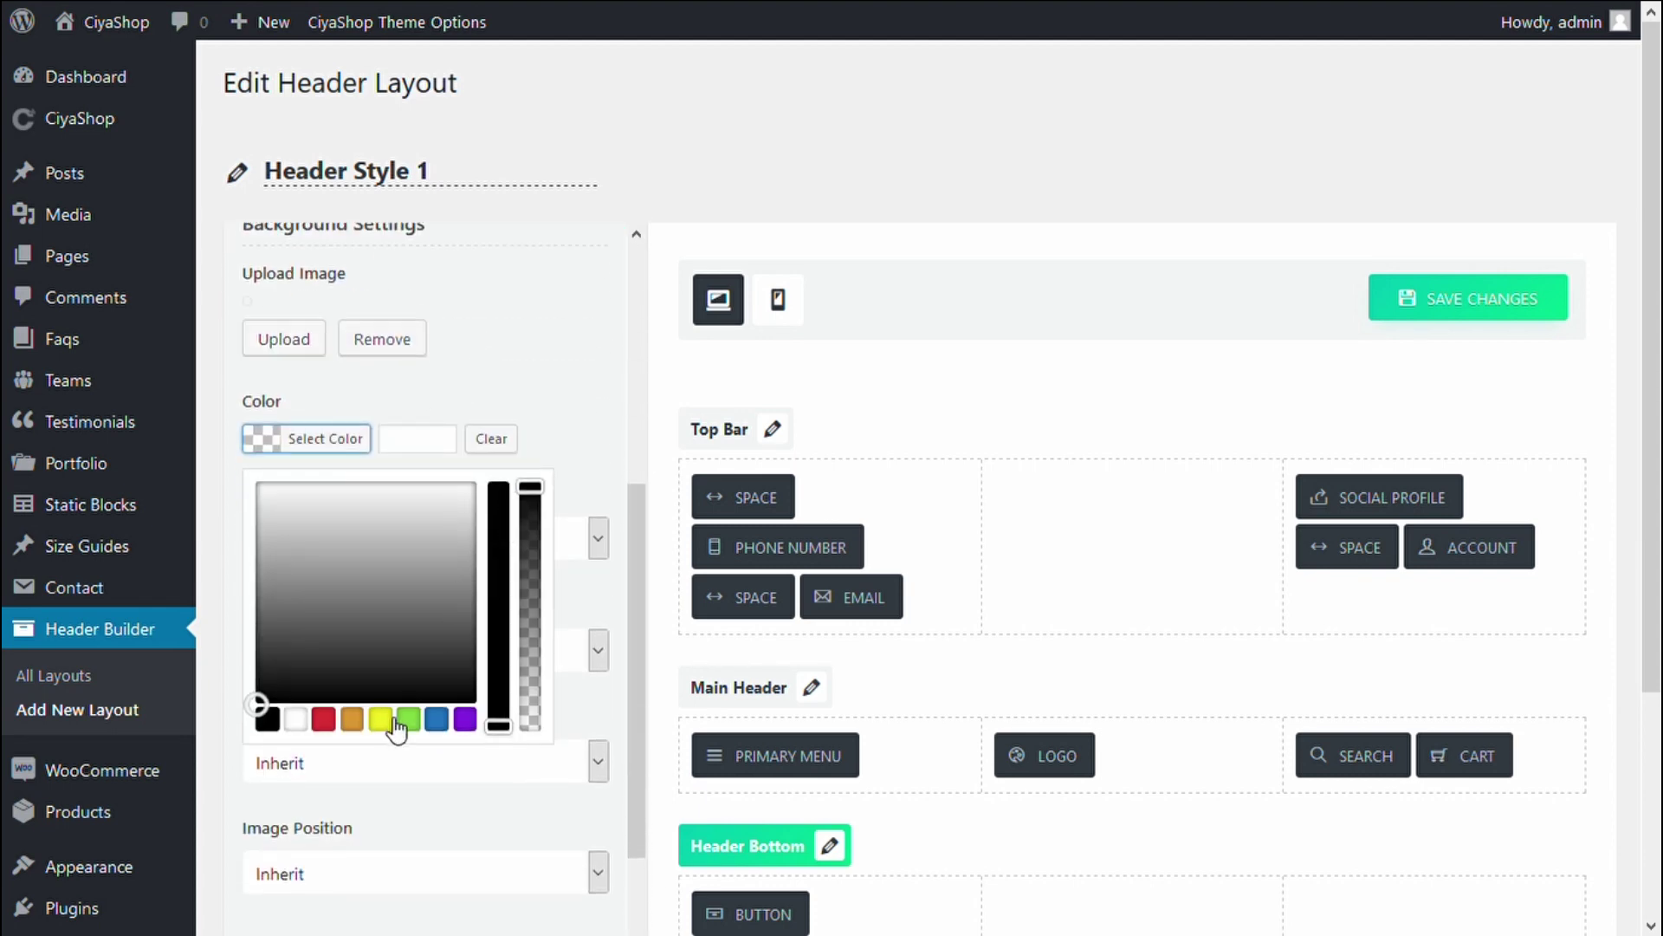
{"action": "left_click", "coordinate": [397, 719]}
{"action": "left_click", "coordinate": [304, 530]}
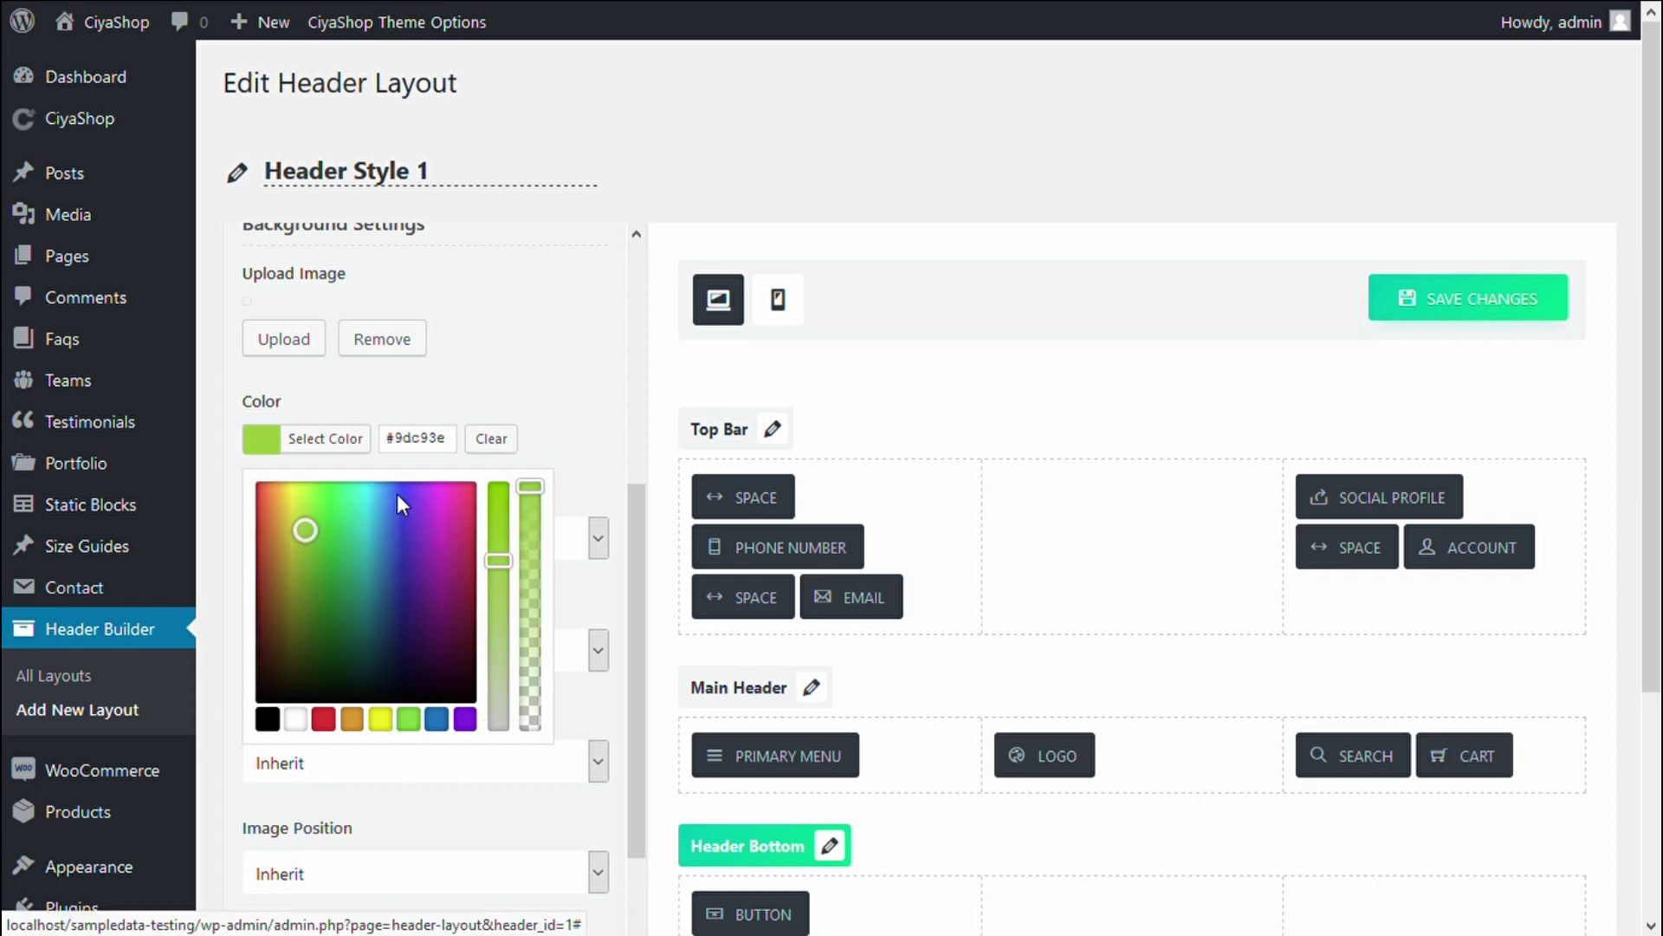
{"action": "left_click", "coordinate": [246, 798]}
{"action": "scroll", "coordinate": [494, 594], "scroll_direction": "down", "scroll_amount": 8}
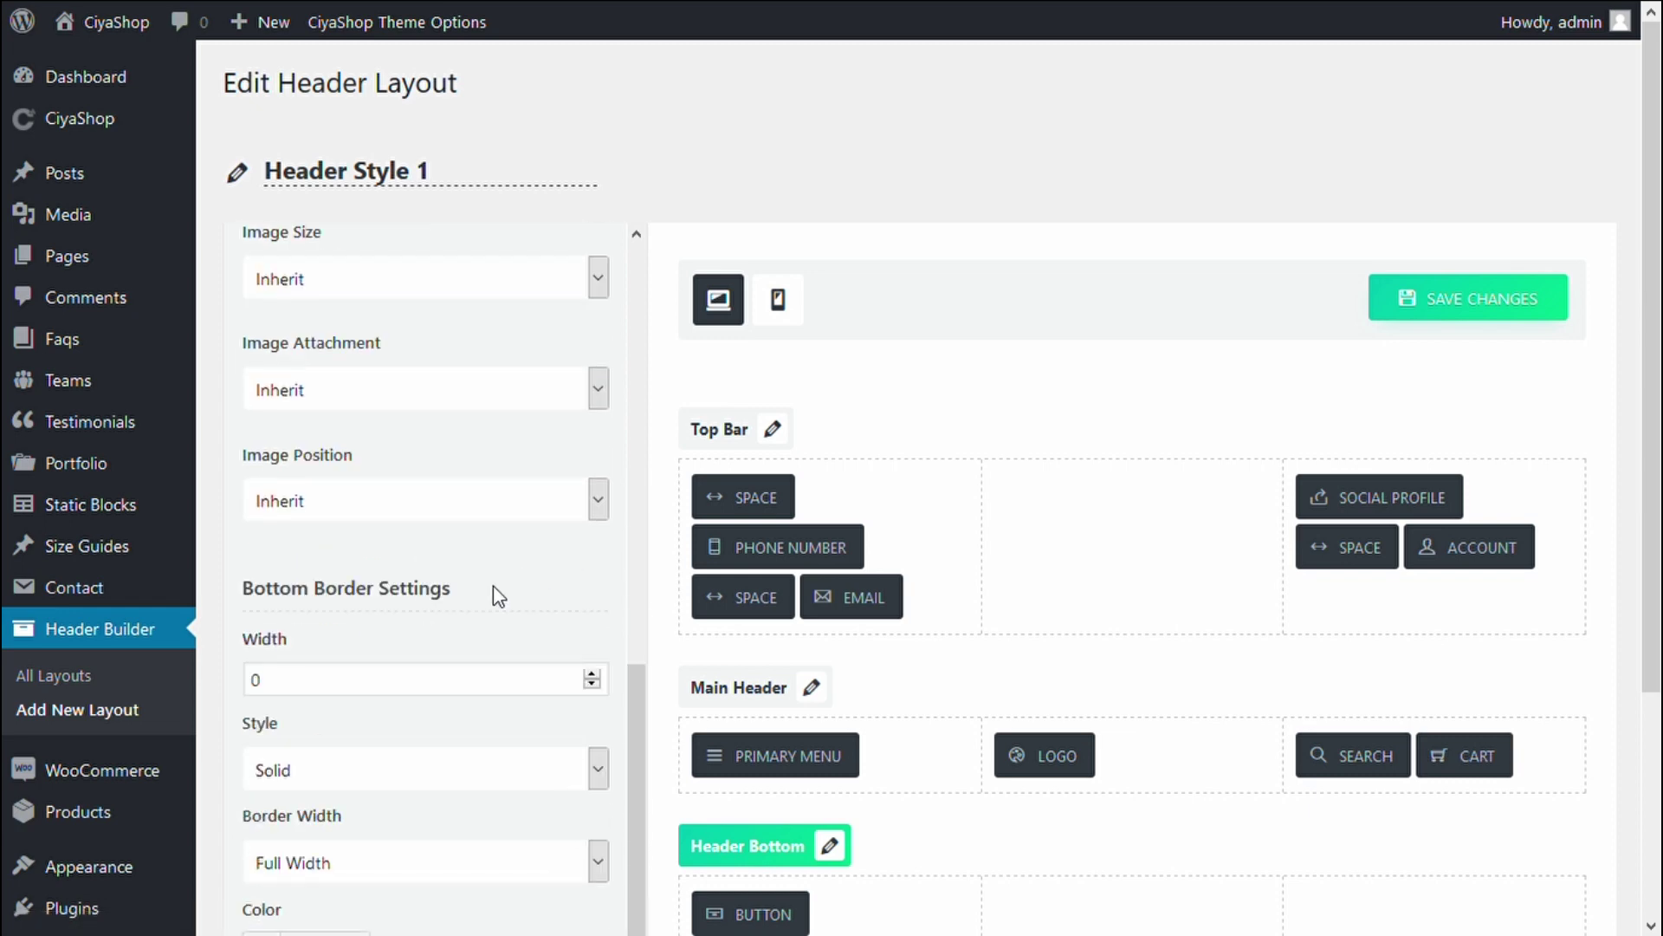
{"action": "left_click", "coordinate": [342, 730]}
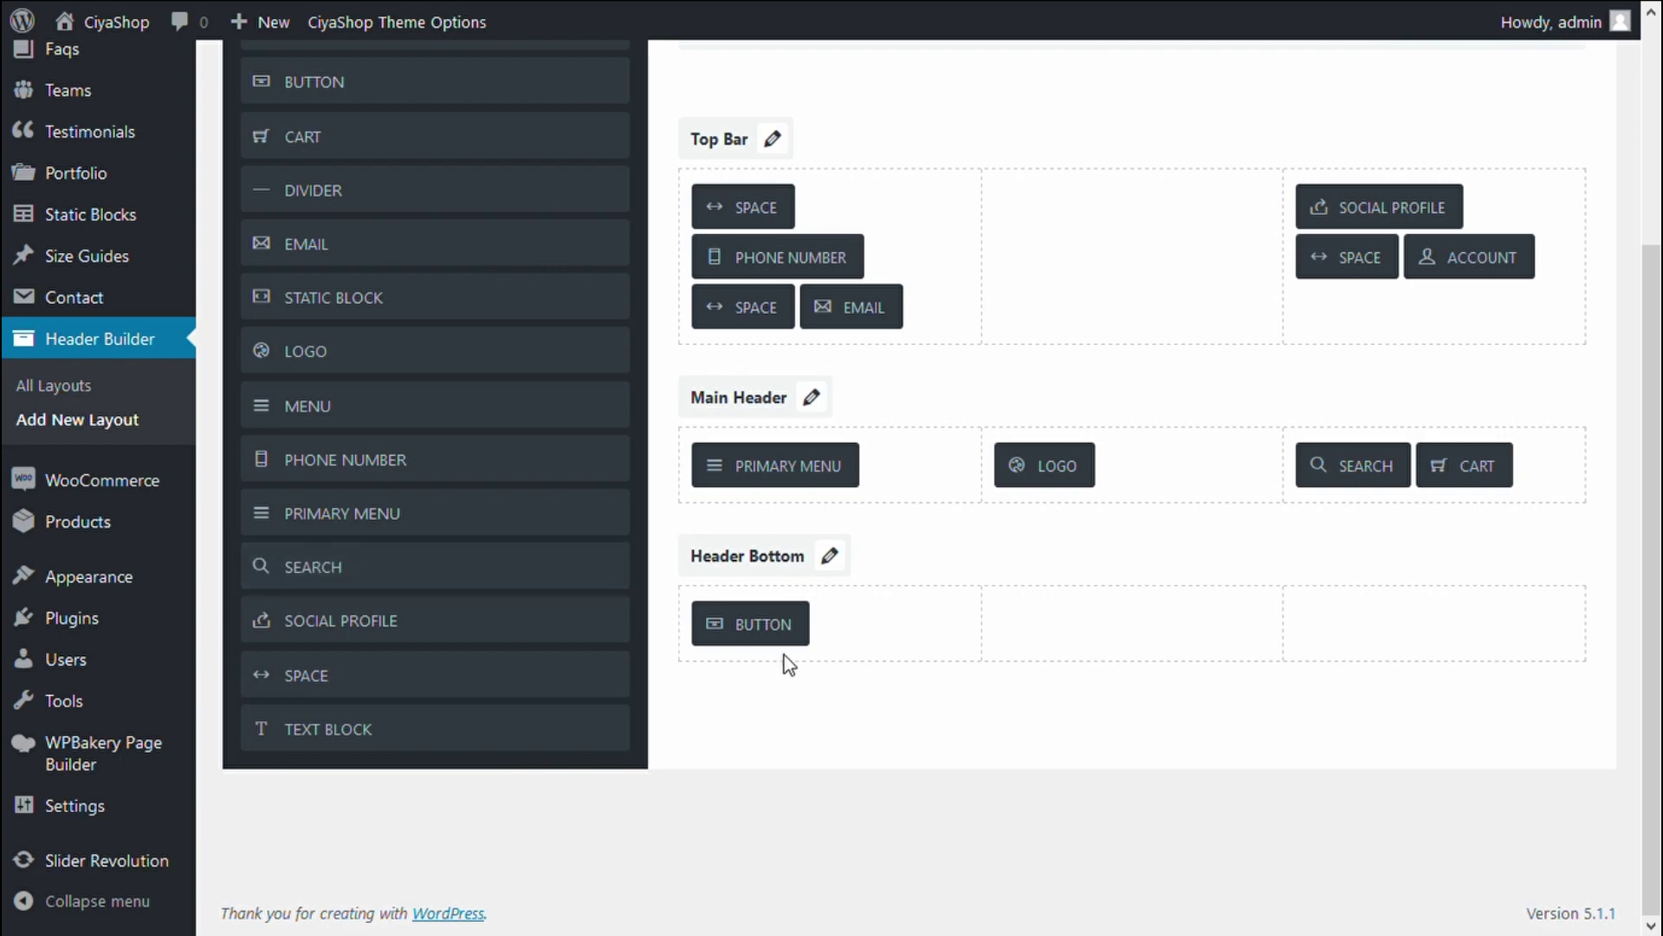
Save the Header Bottom button's settings unchanged and place a duplicate of the button in the row's third column
{"action": "left_click", "coordinate": [764, 625]}
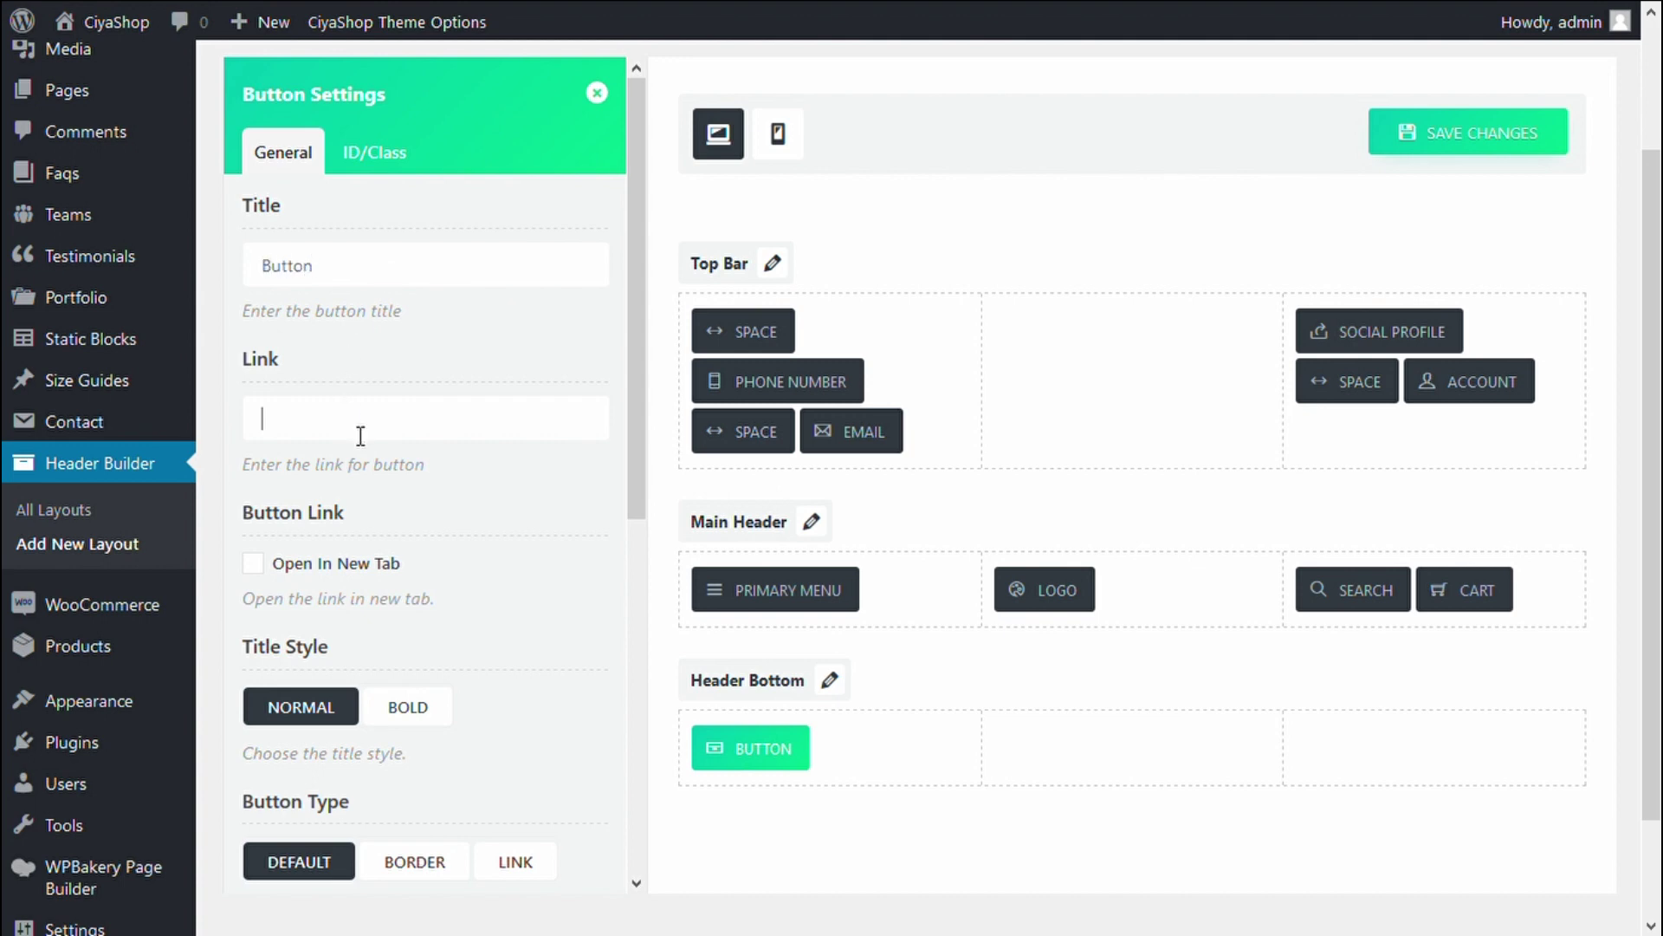
{"action": "scroll", "coordinate": [360, 434], "scroll_direction": "down", "scroll_amount": 7}
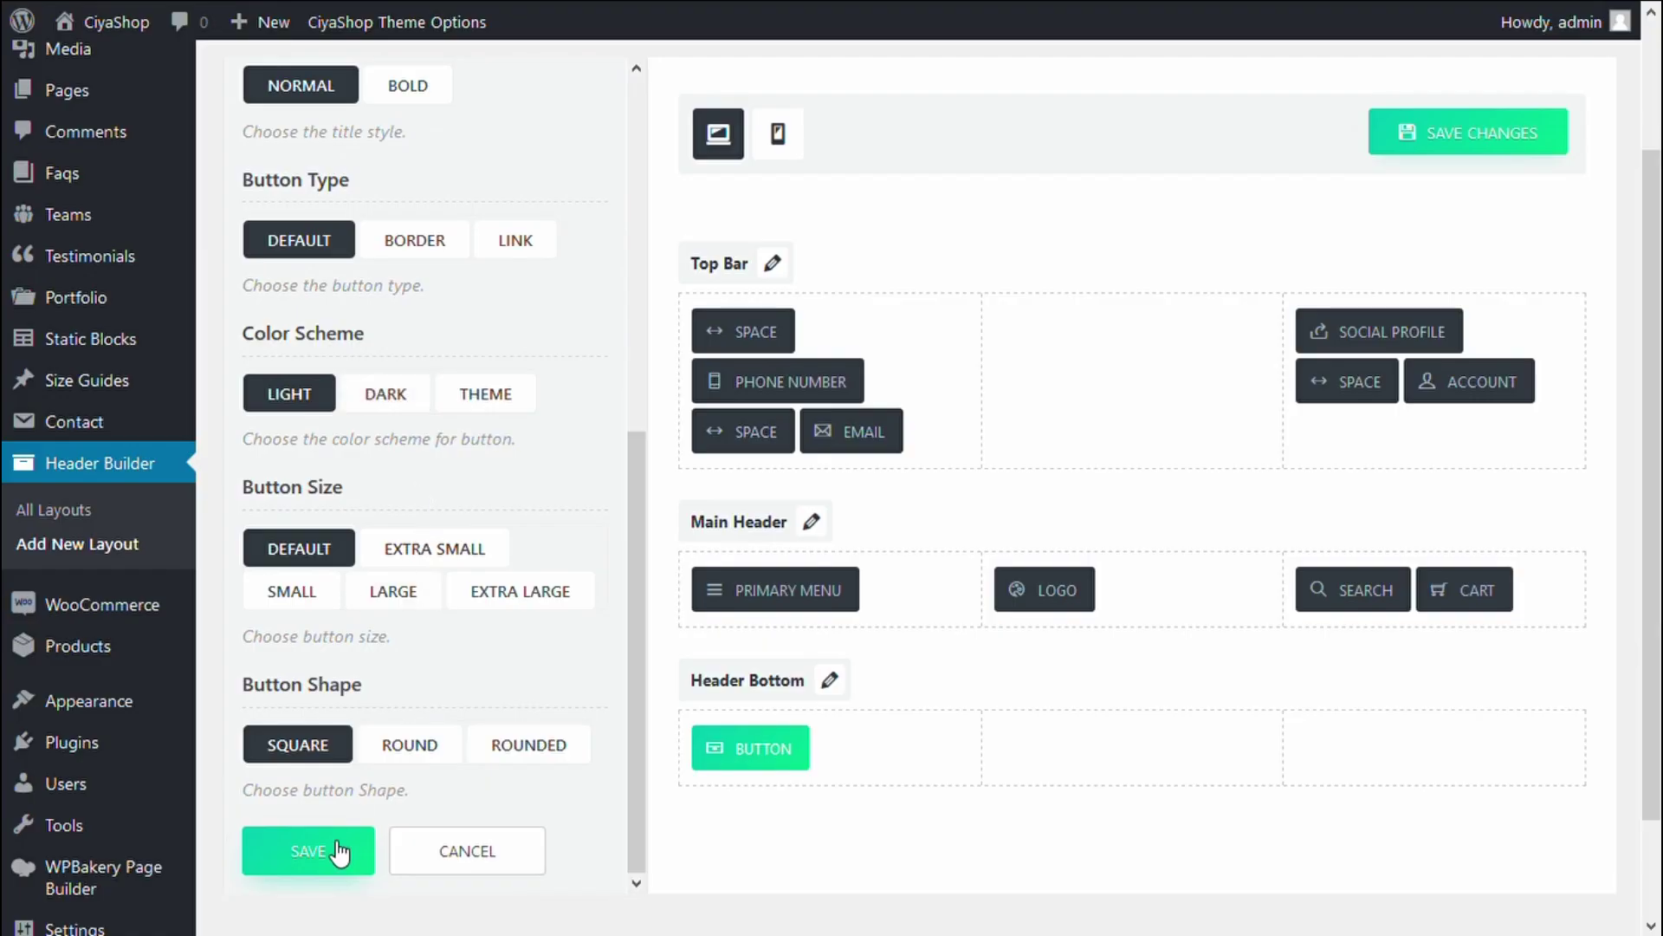
{"action": "left_click", "coordinate": [340, 854]}
{"action": "left_click", "coordinate": [741, 702]}
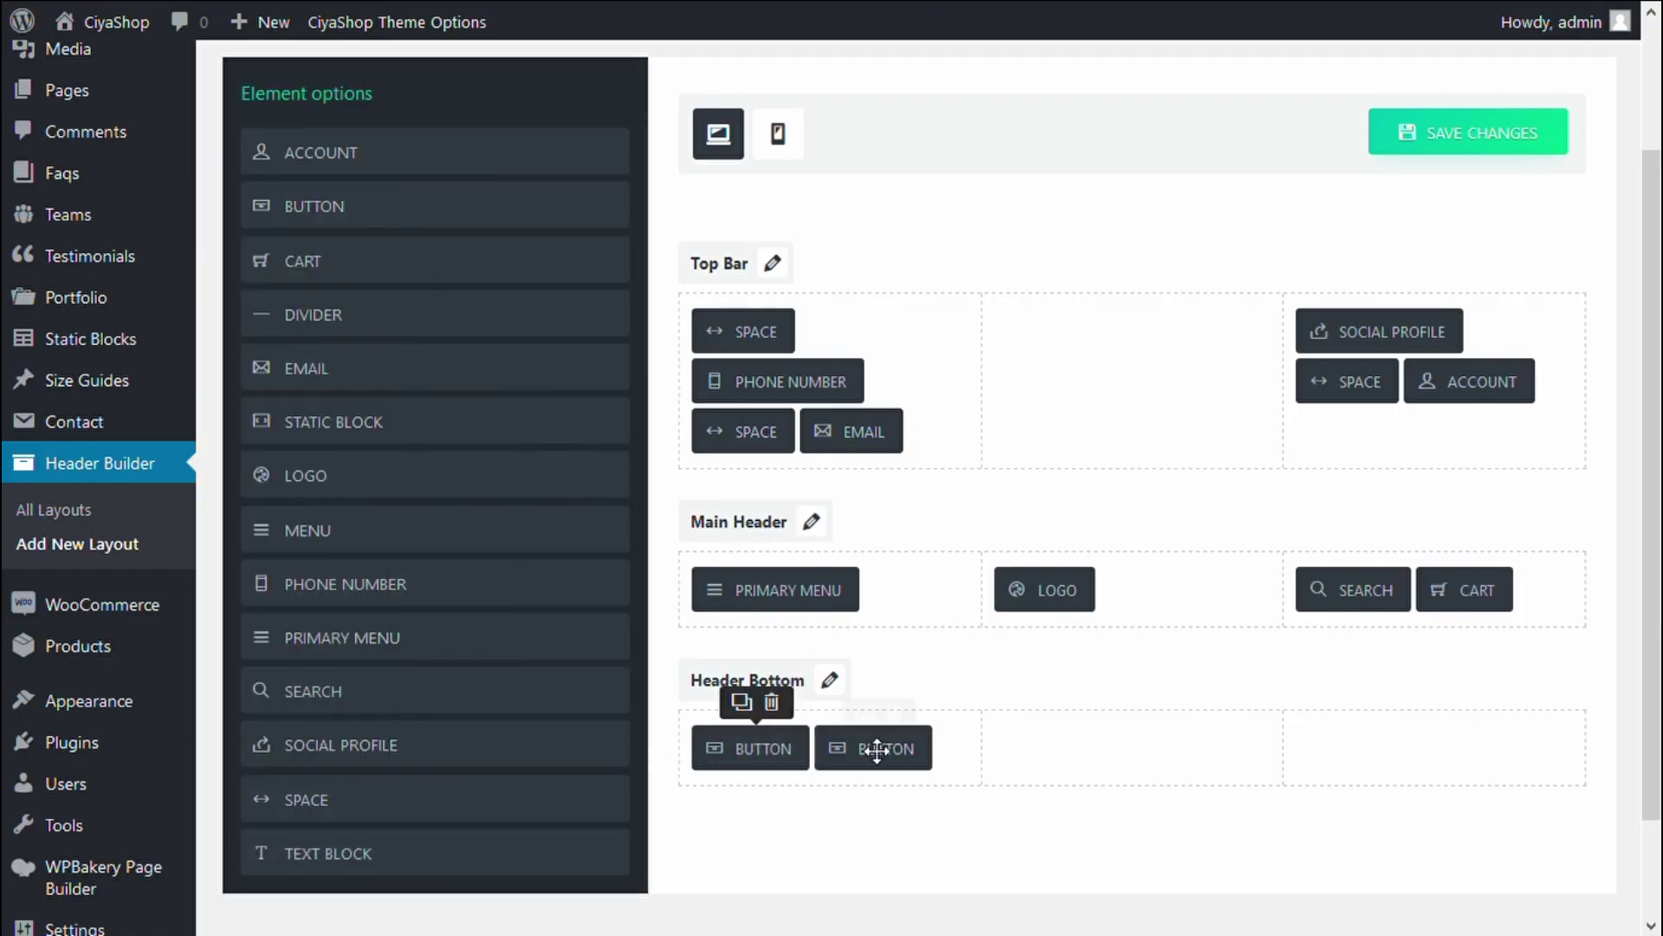
{"action": "left_click_drag", "start_coordinate": [927, 751], "coordinate": [1386, 754]}
Save the header layout and check the two-button Header Bottom row on the home page at different scroll positions
{"action": "scroll", "coordinate": [1289, 693], "scroll_direction": "up", "scroll_amount": 1}
{"action": "scroll", "coordinate": [1289, 693], "scroll_direction": "up", "scroll_amount": 1}
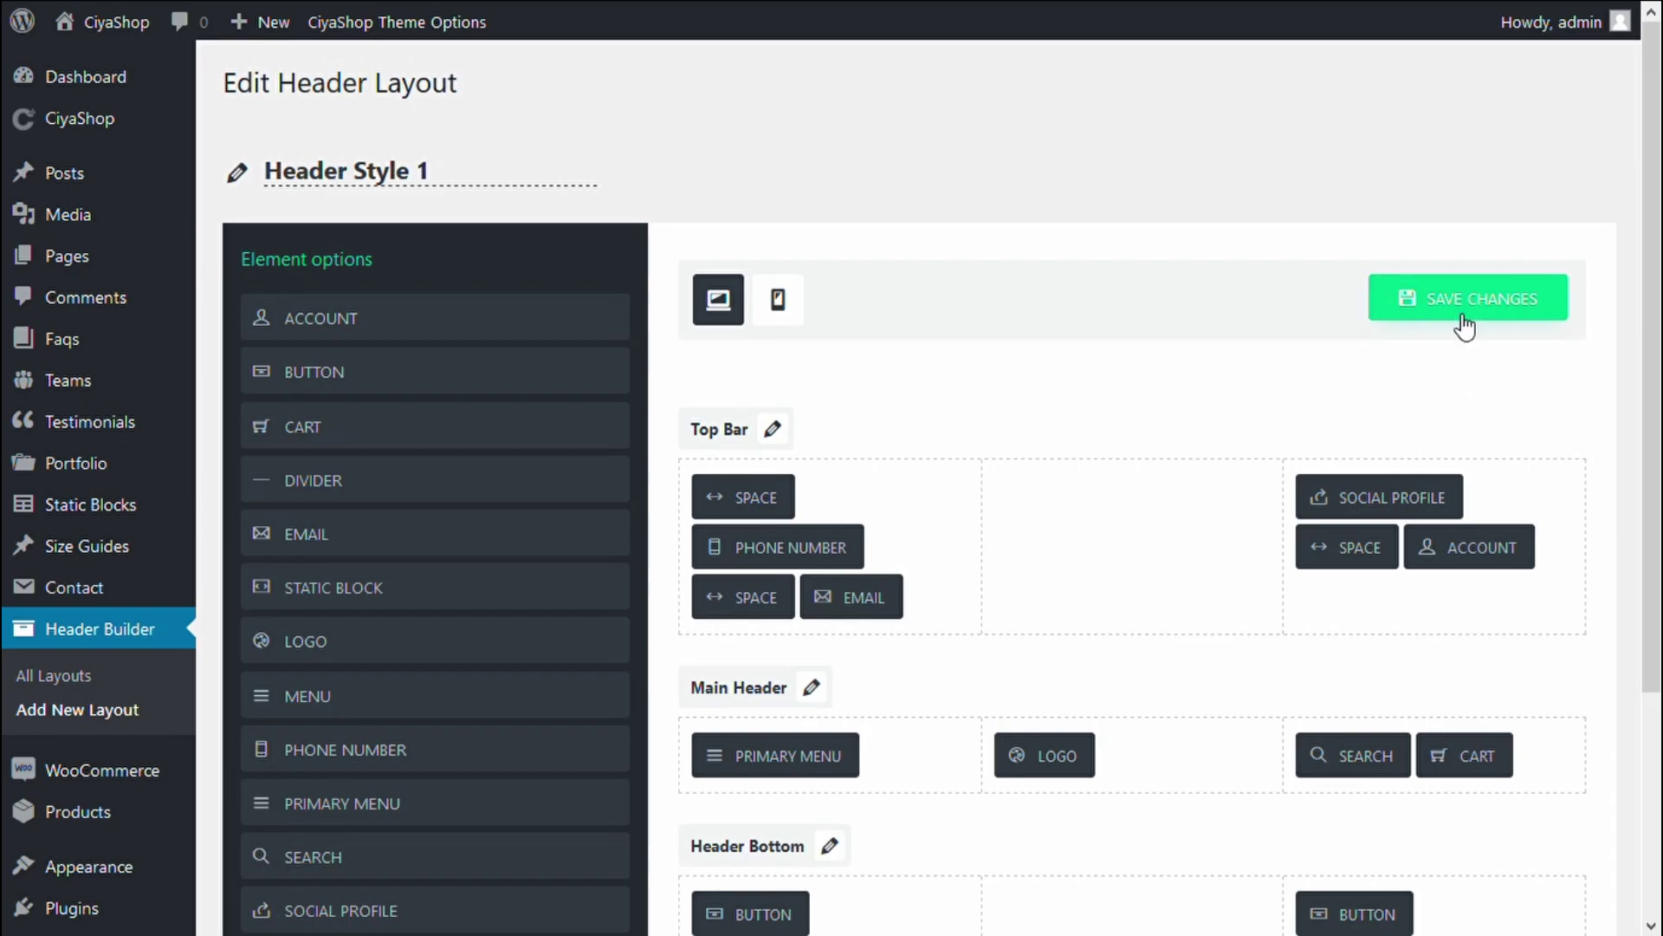
{"action": "left_click", "coordinate": [1464, 302]}
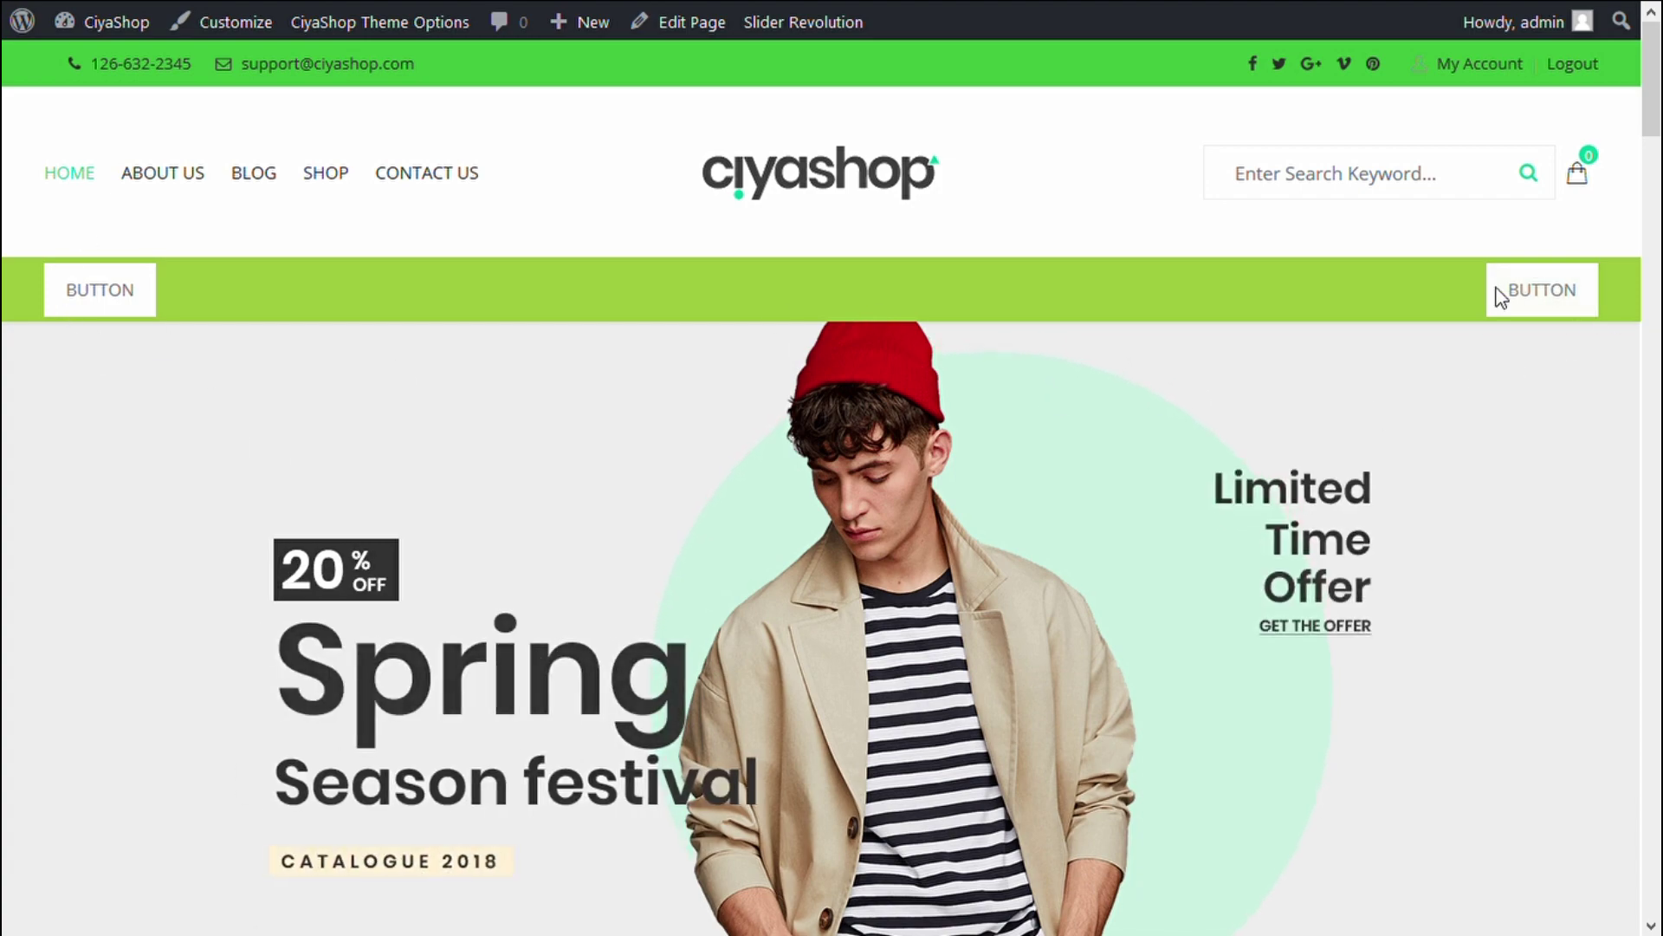
{"action": "scroll", "coordinate": [910, 438], "scroll_direction": "down", "scroll_amount": 8}
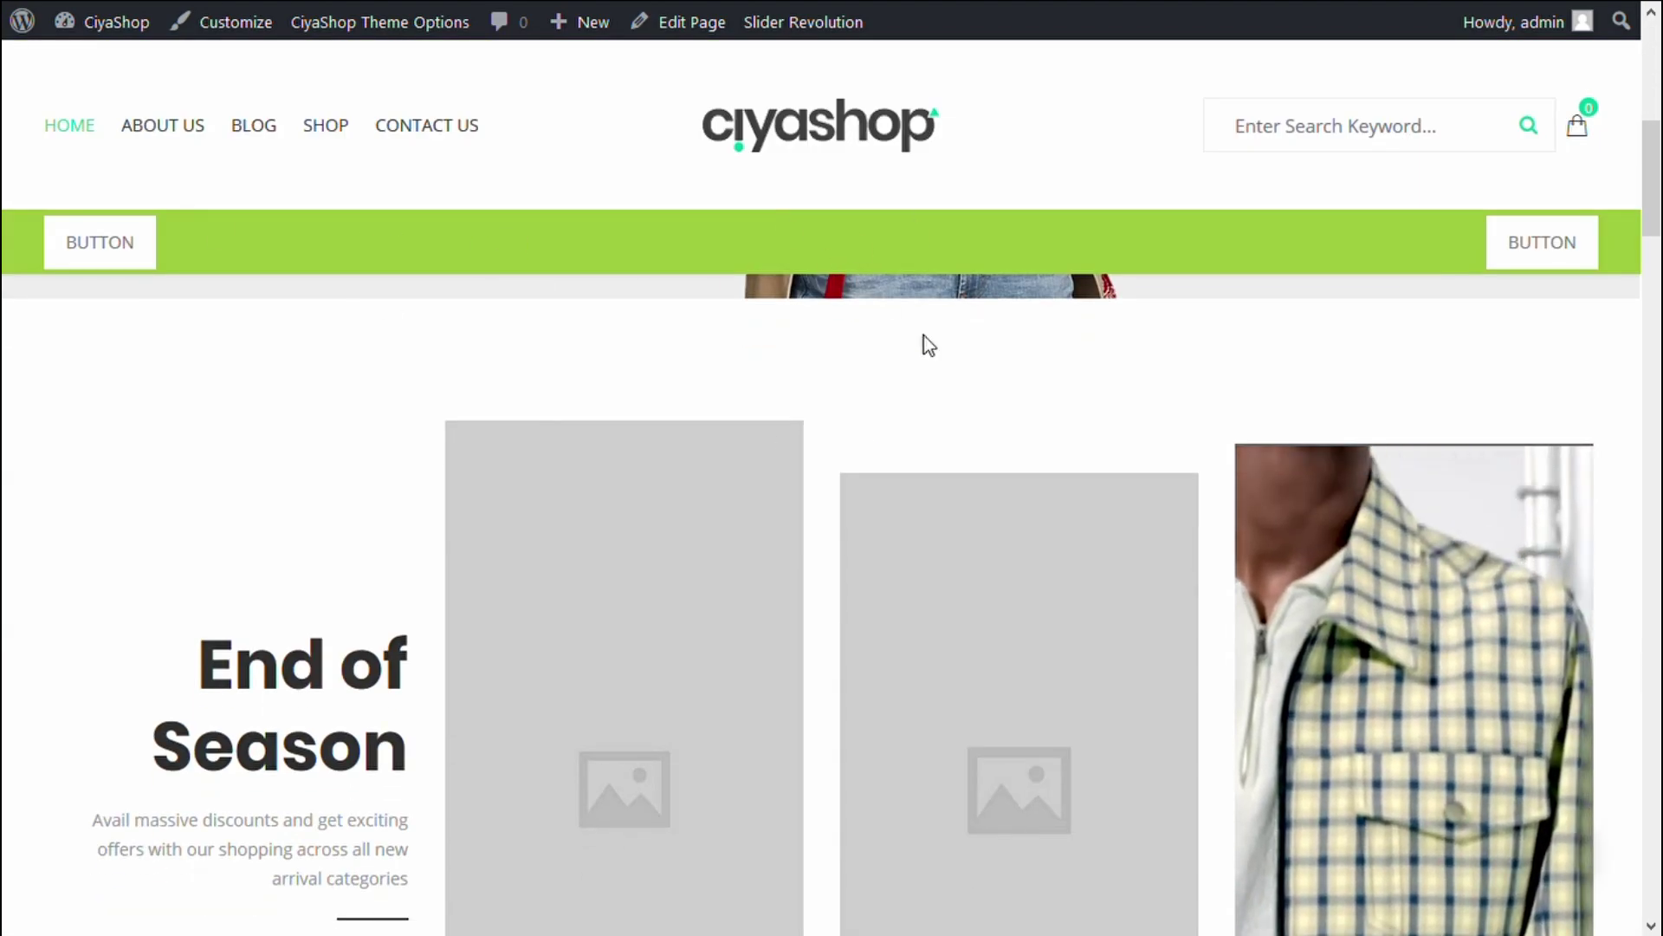
{"action": "scroll", "coordinate": [943, 499], "scroll_direction": "up", "scroll_amount": 3}
{"action": "scroll", "coordinate": [944, 507], "scroll_direction": "up", "scroll_amount": 5}
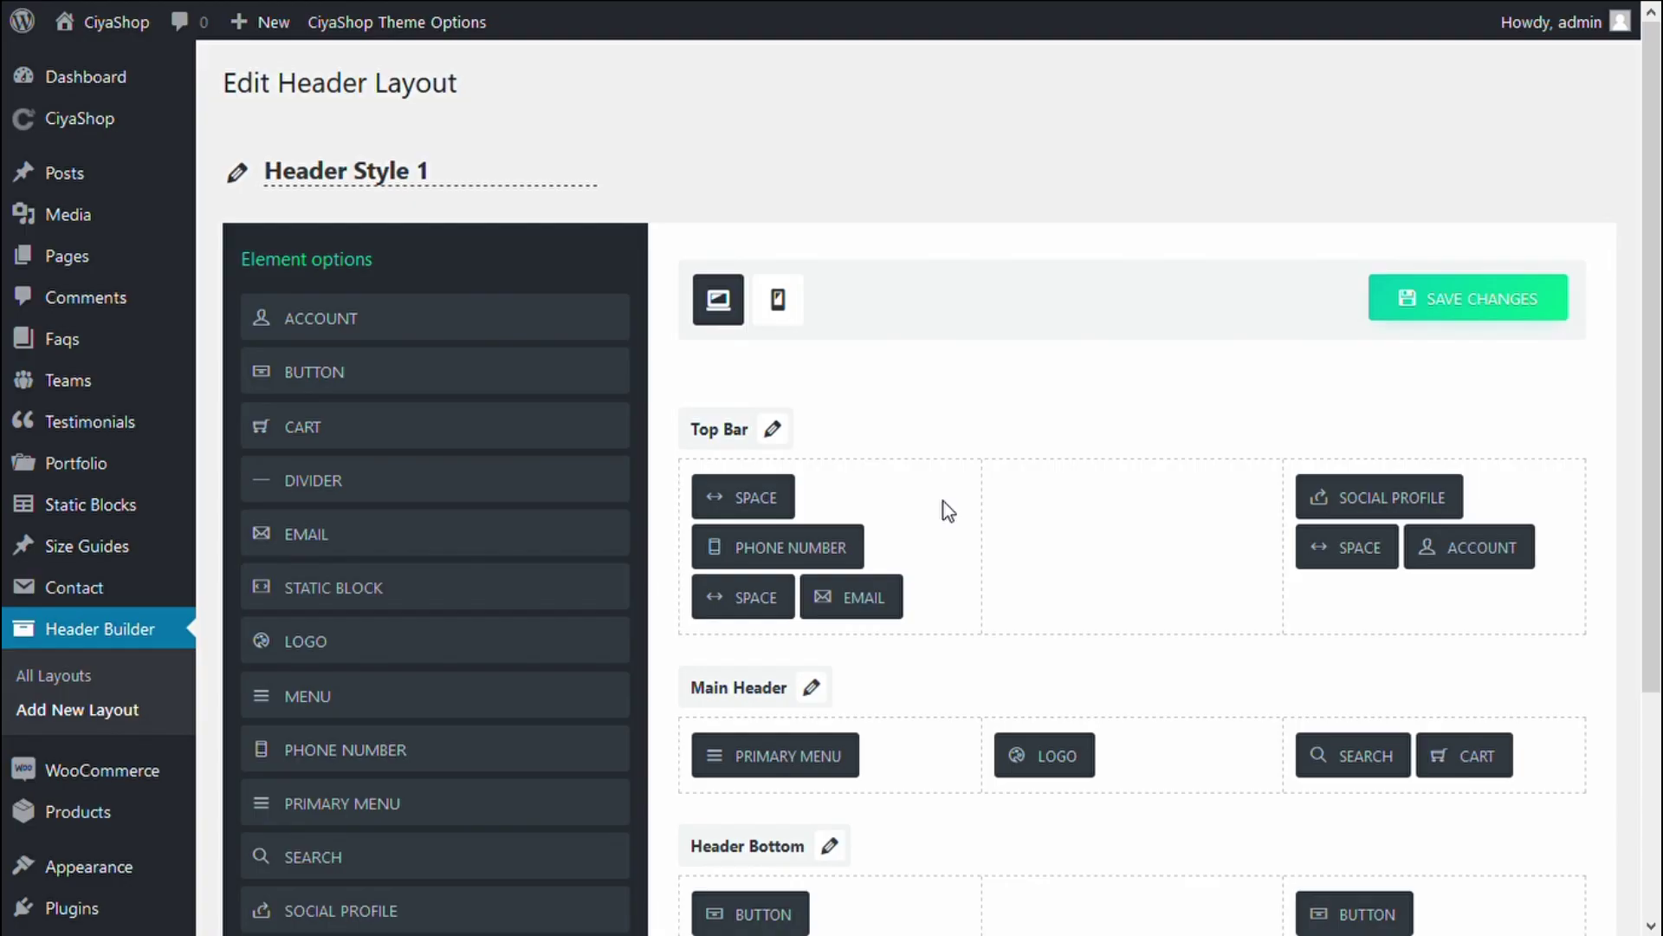
Switch to the mobile header layout, save it, and test opening and closing the menu in the mobile preview
{"action": "scroll", "coordinate": [947, 505], "scroll_direction": "down", "scroll_amount": 3}
{"action": "scroll", "coordinate": [866, 434], "scroll_direction": "up", "scroll_amount": 3}
{"action": "left_click", "coordinate": [777, 303]}
{"action": "scroll", "coordinate": [954, 424], "scroll_direction": "down", "scroll_amount": 3}
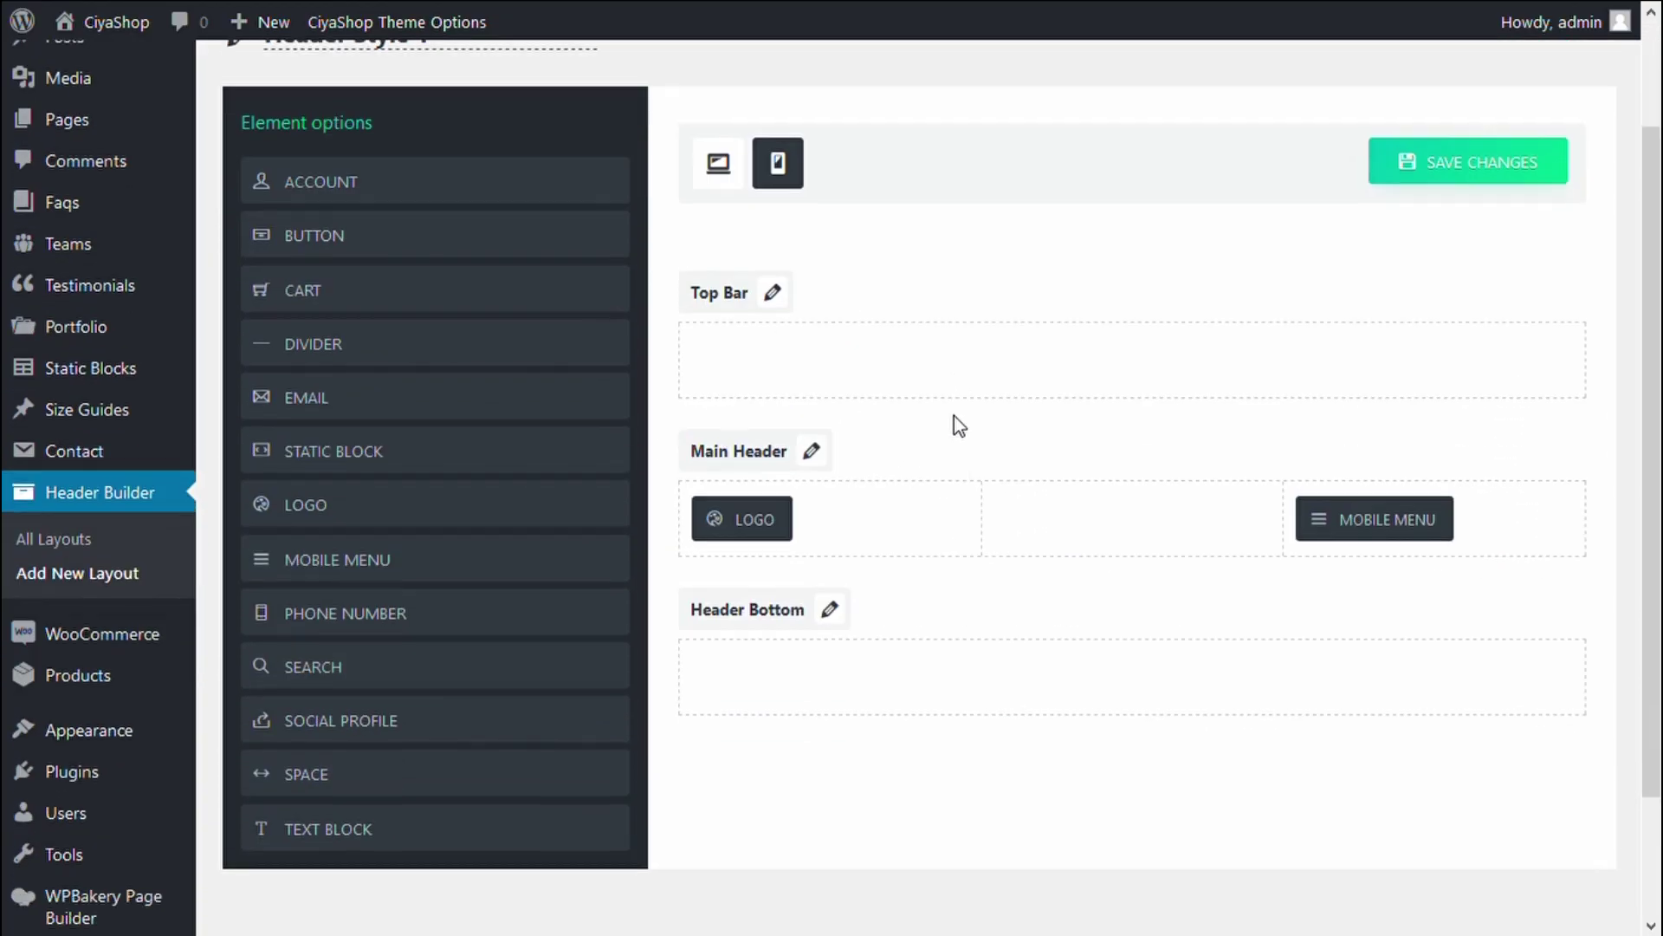
{"action": "scroll", "coordinate": [1237, 565], "scroll_direction": "up", "scroll_amount": 3}
{"action": "left_click", "coordinate": [1459, 303]}
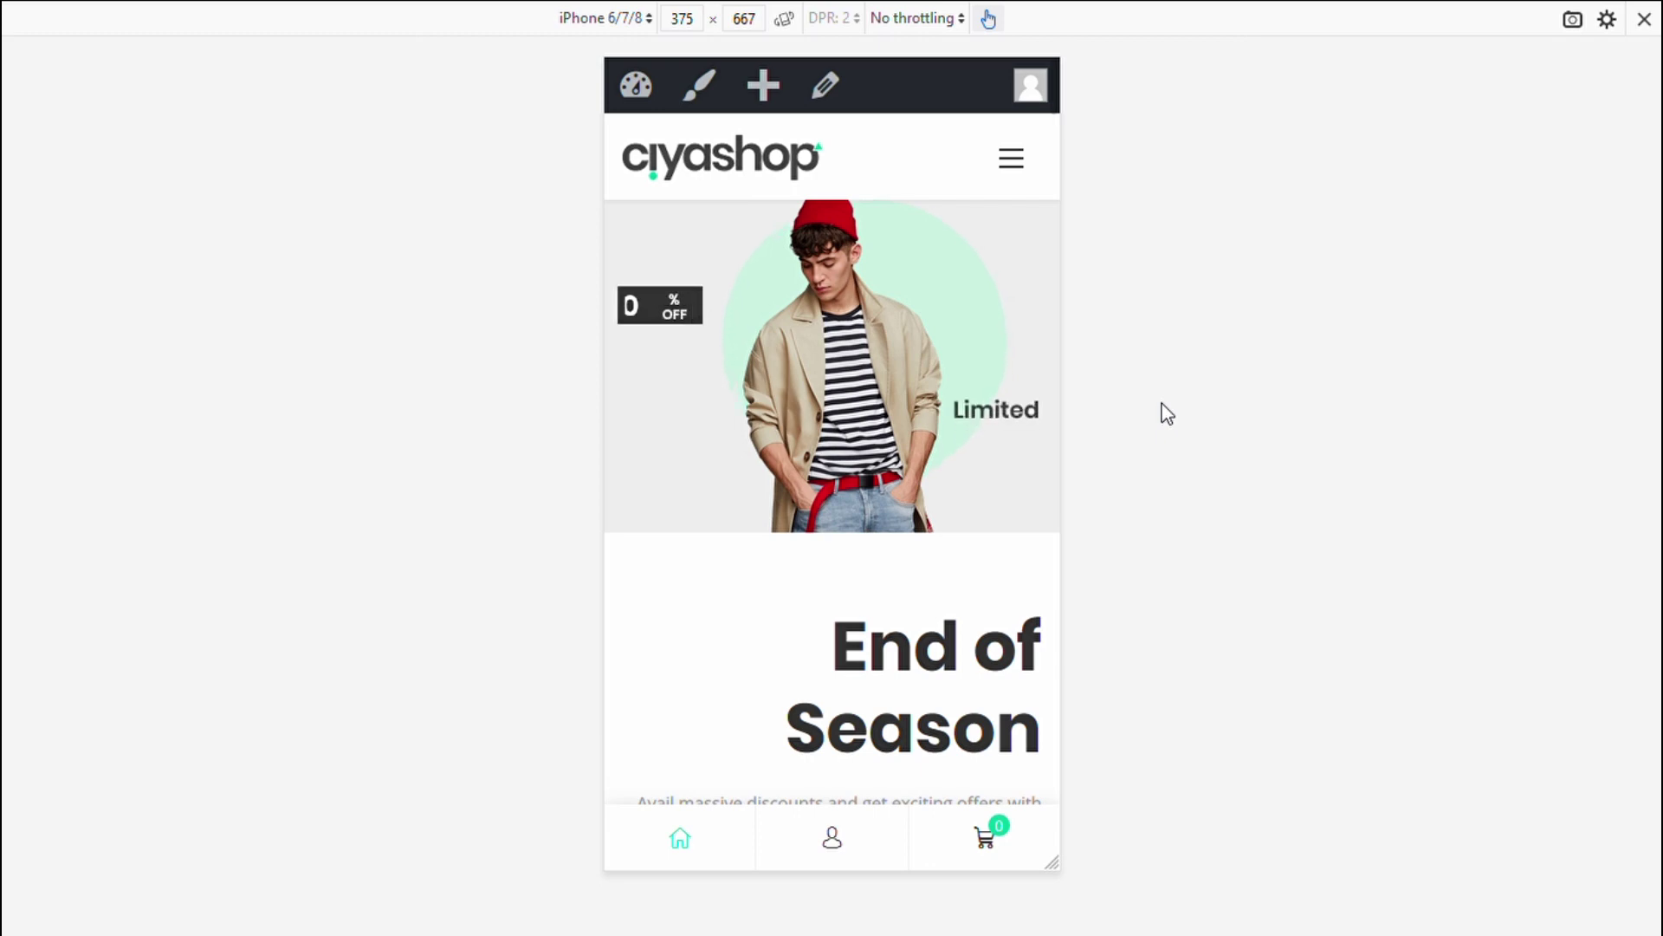
{"action": "left_click", "coordinate": [1027, 167]}
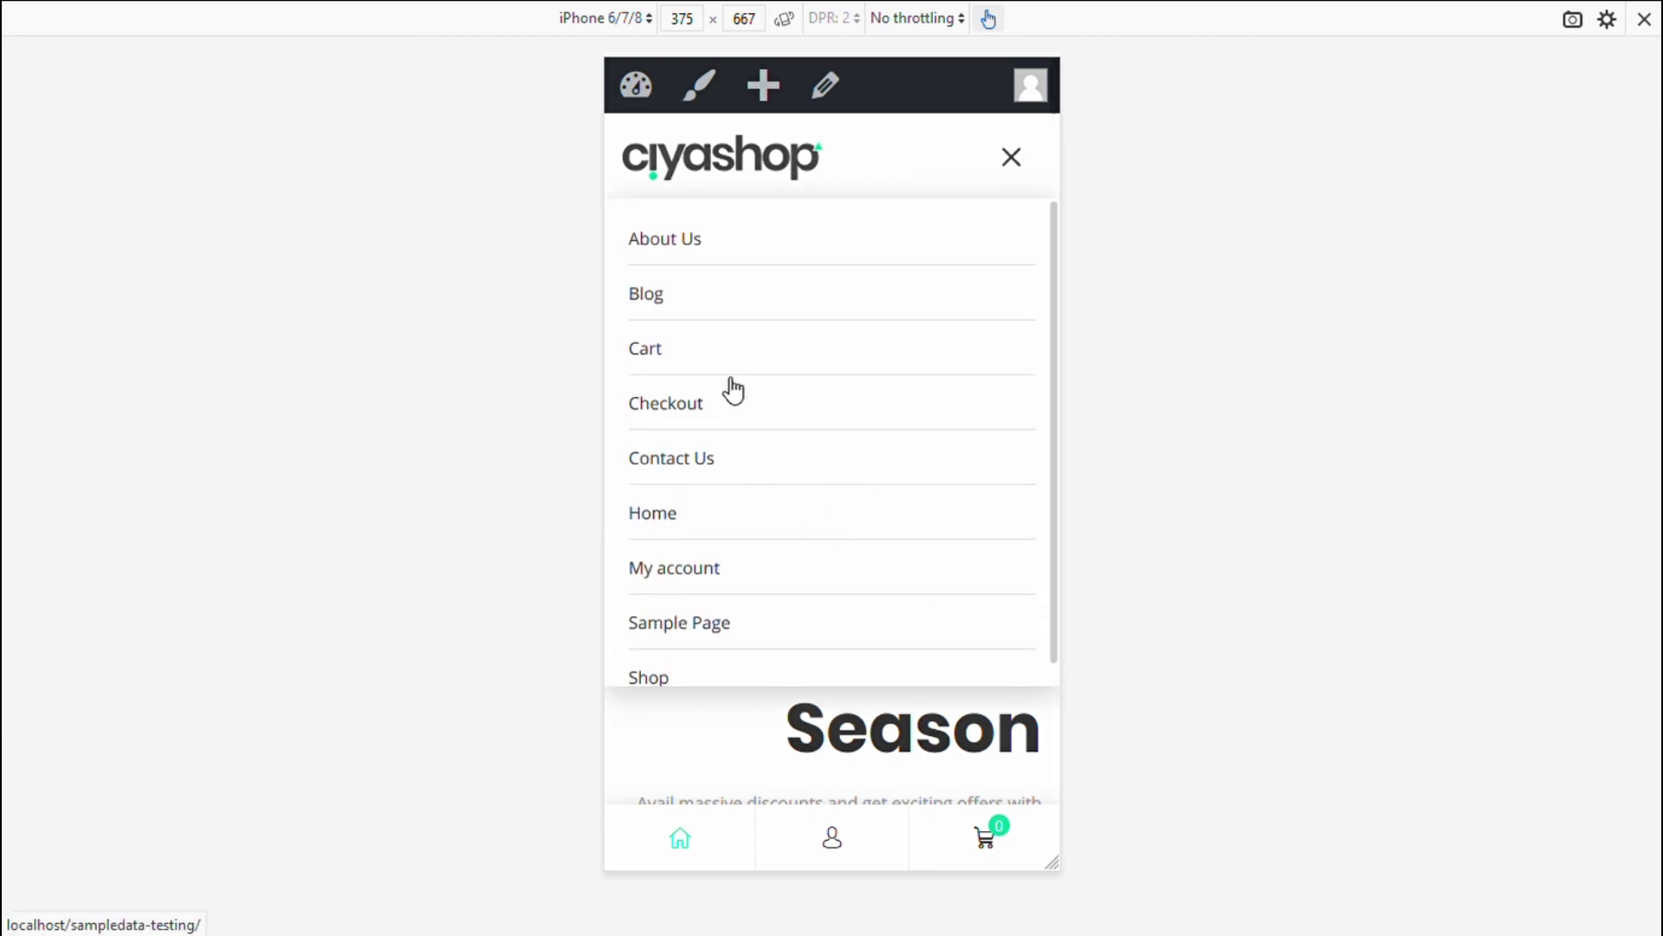
{"action": "left_click", "coordinate": [1016, 159]}
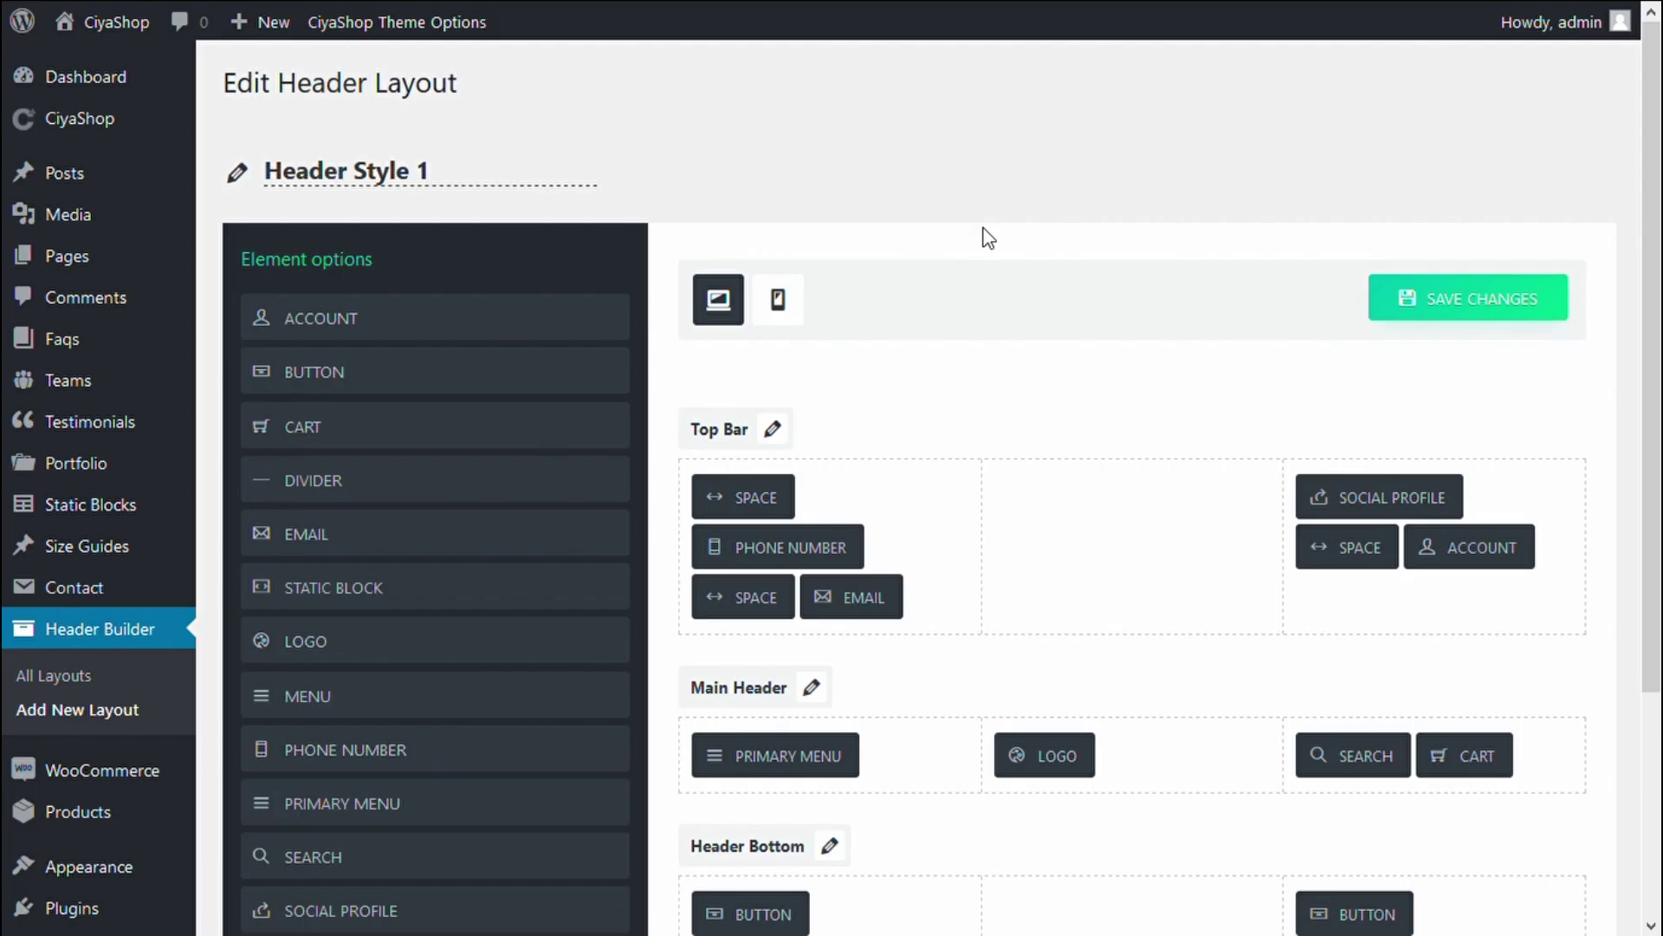
Swap the mobile Main Header elements so Mobile Menu is in the first column and Logo in the third
{"action": "left_click", "coordinate": [780, 304]}
{"action": "scroll", "coordinate": [1302, 435], "scroll_direction": "down", "scroll_amount": 3}
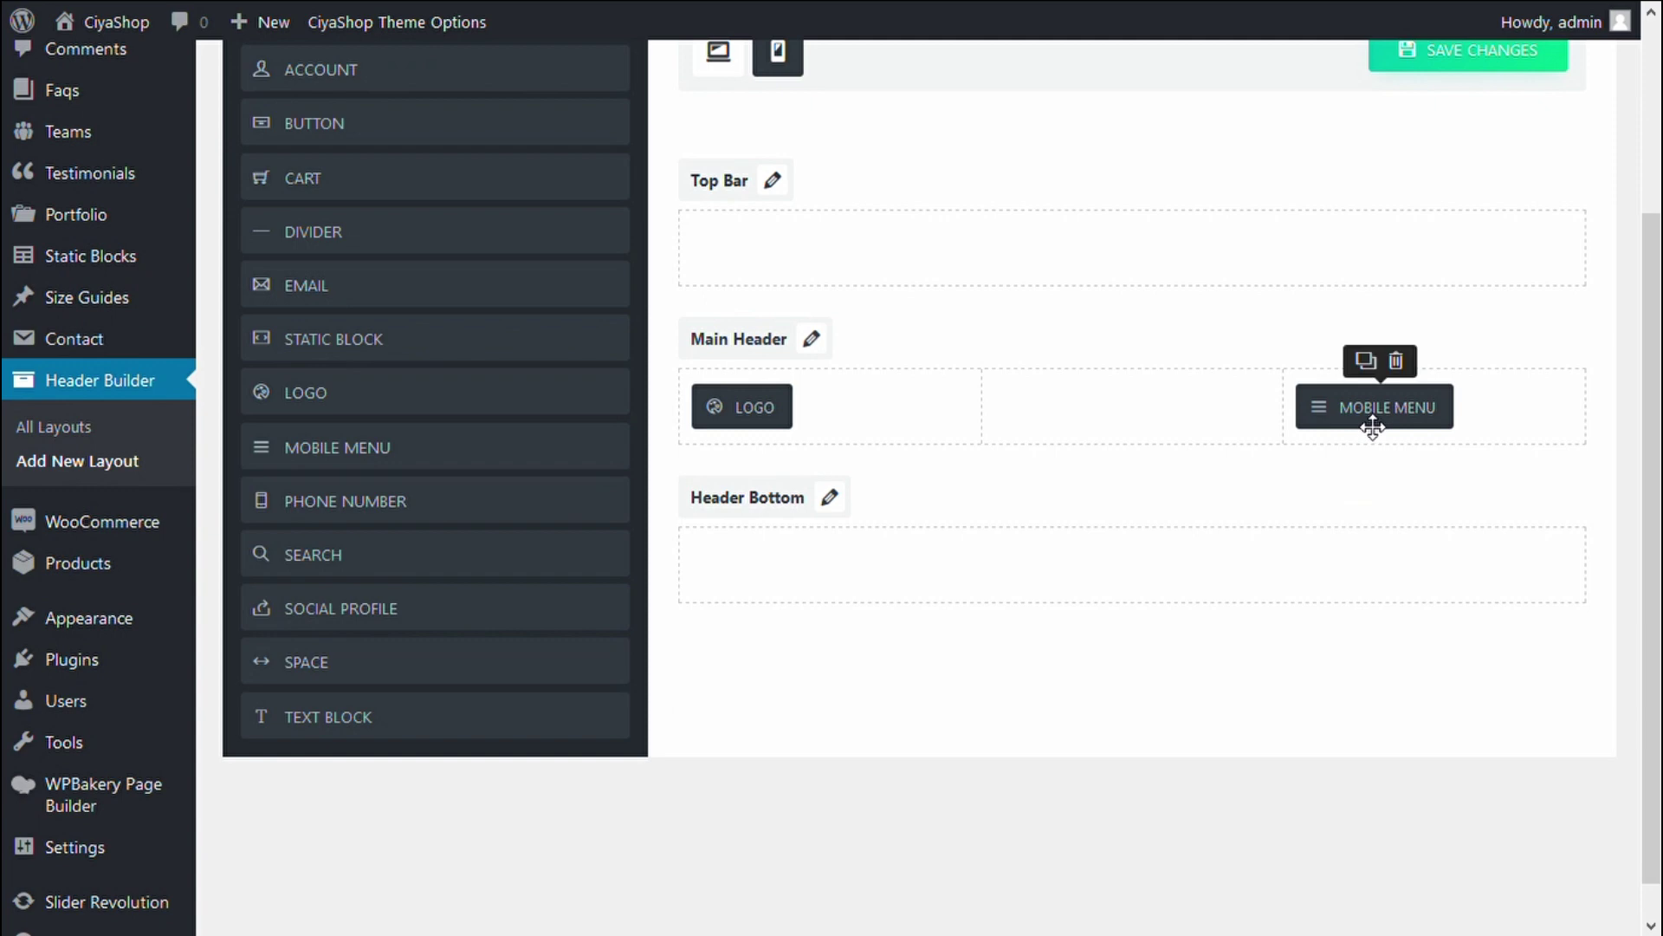
{"action": "left_click_drag", "start_coordinate": [1348, 416], "coordinate": [1414, 416]}
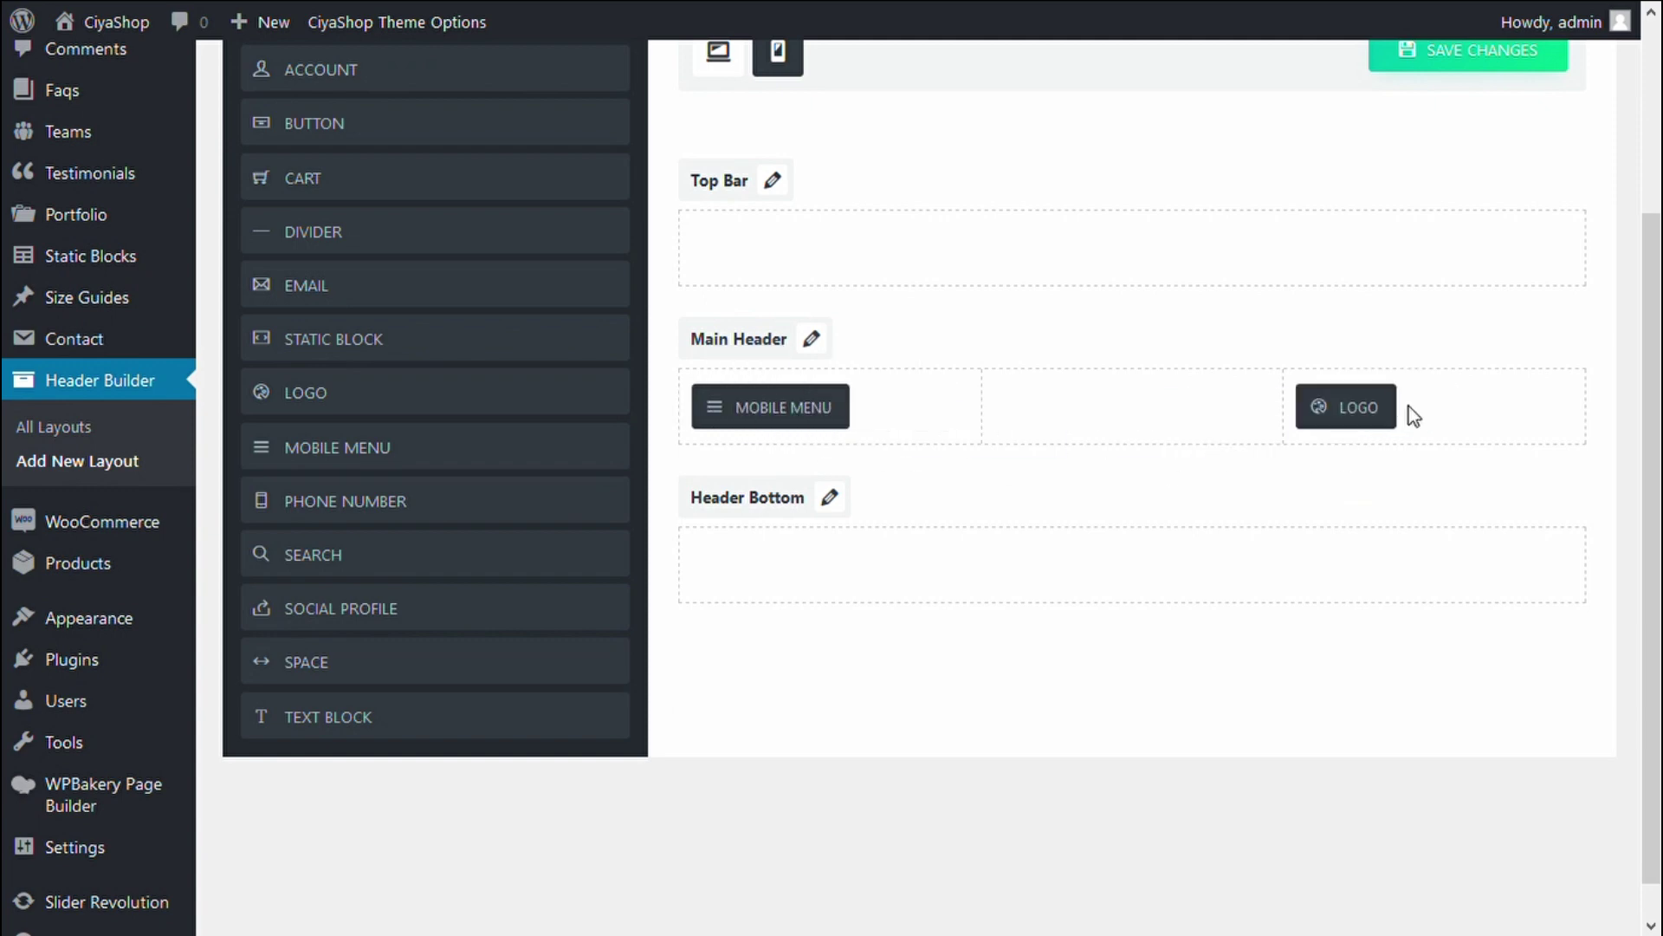
Set the Main Header's row height on mobile to 106px and save the row settings
{"action": "left_click", "coordinate": [811, 340]}
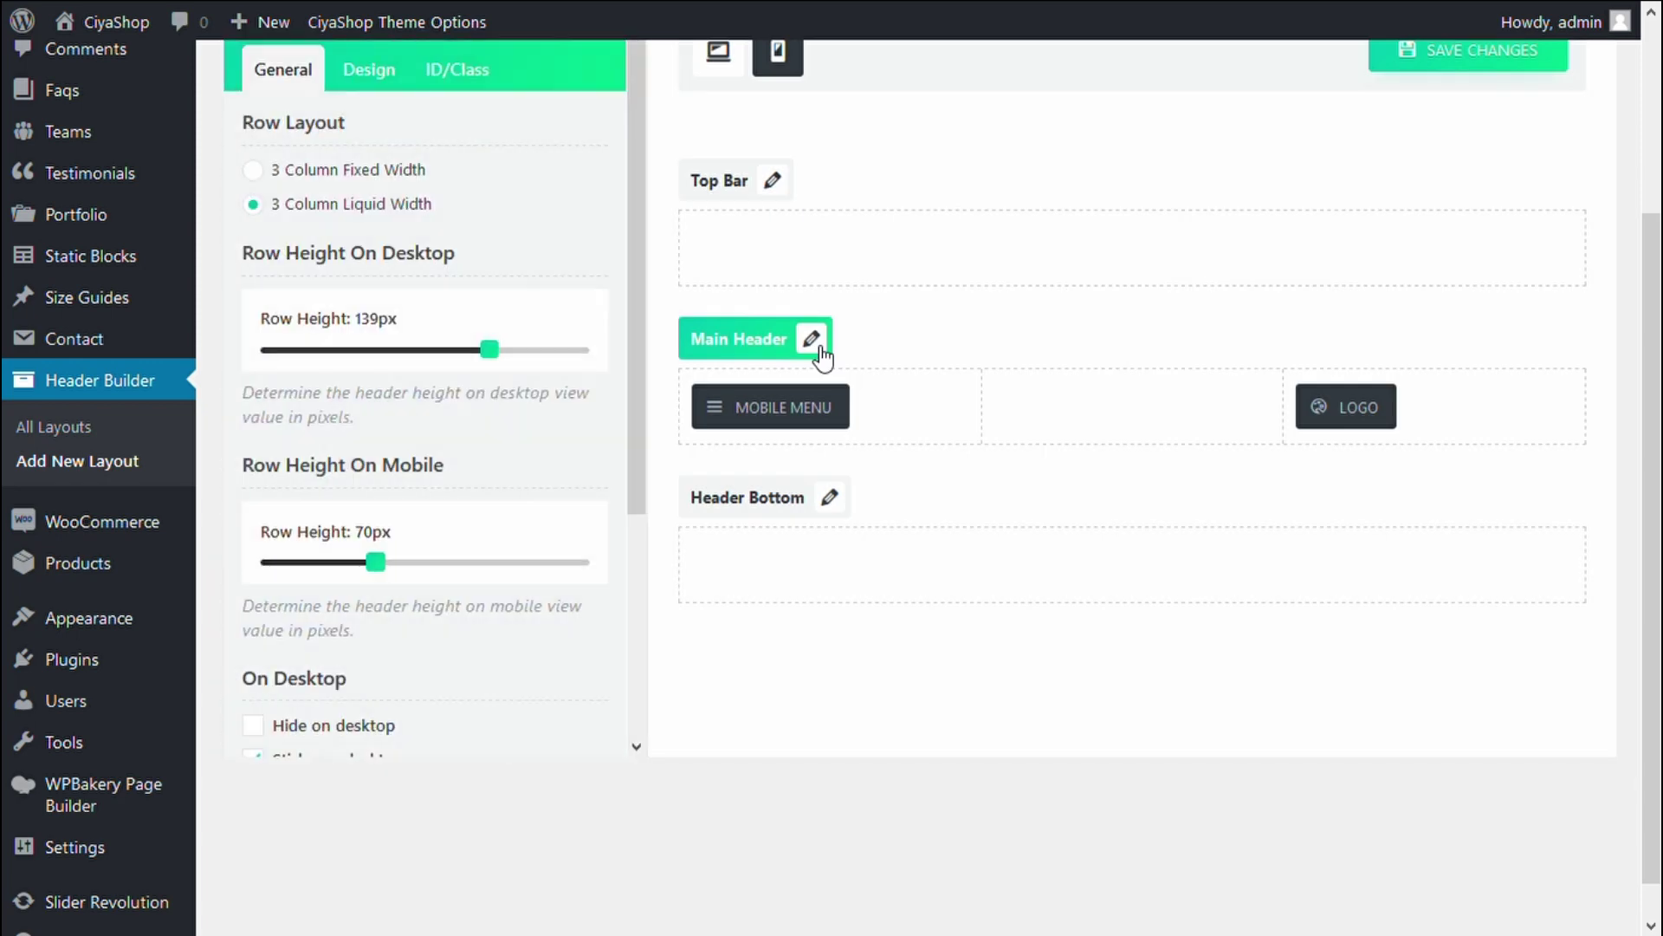
{"action": "scroll", "coordinate": [417, 398], "scroll_direction": "down", "scroll_amount": 3}
{"action": "scroll", "coordinate": [408, 397], "scroll_direction": "up", "scroll_amount": 3}
{"action": "left_click_drag", "start_coordinate": [441, 569], "coordinate": [438, 566]}
{"action": "scroll", "coordinate": [433, 565], "scroll_direction": "down", "scroll_amount": 3}
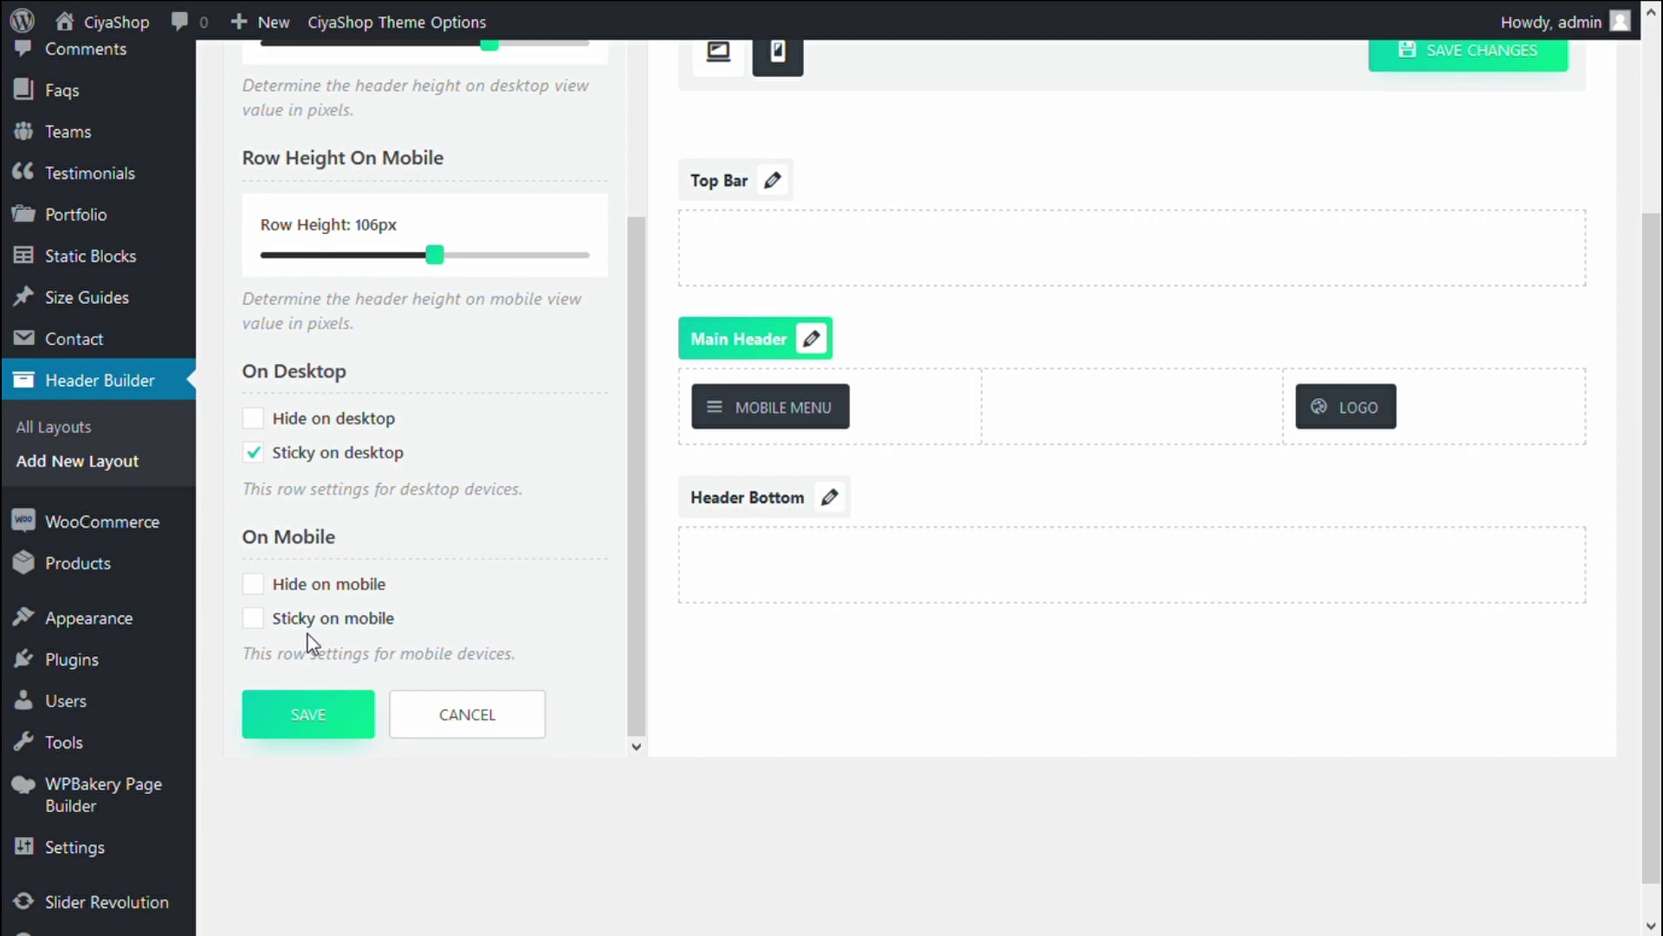
{"action": "left_click", "coordinate": [332, 732]}
{"action": "scroll", "coordinate": [661, 653], "scroll_direction": "up", "scroll_amount": 3}
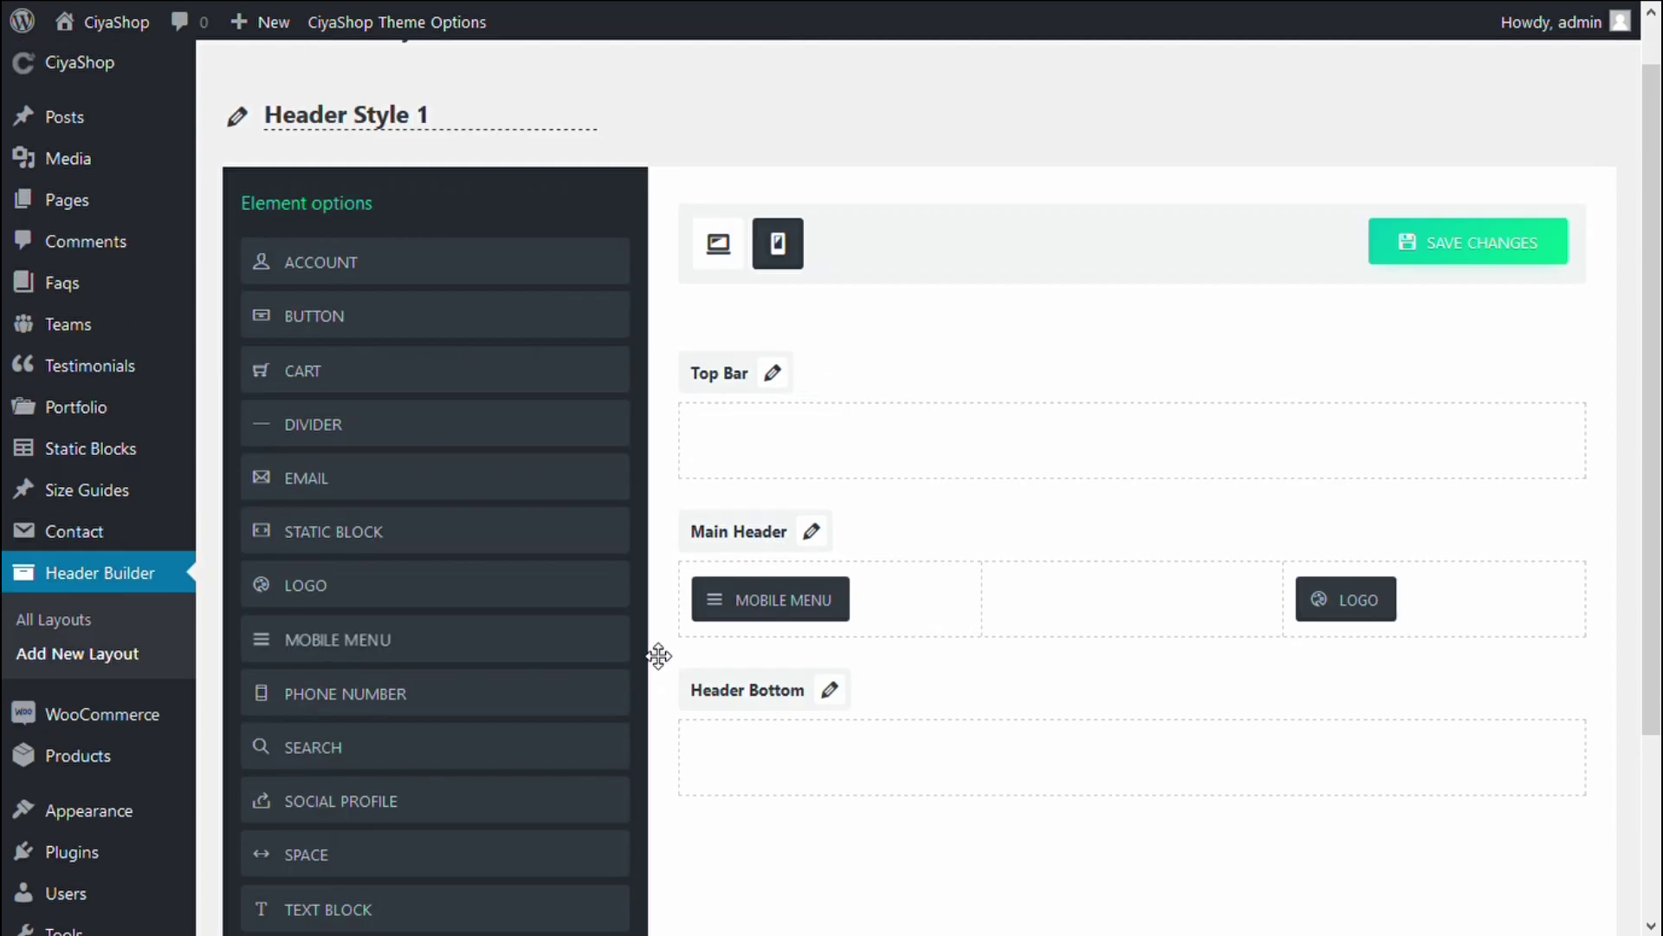
Save the header layout and check the rearranged mobile header, its menu and its scrolling behavior in the mobile preview
{"action": "left_click", "coordinate": [1438, 303]}
{"action": "scroll", "coordinate": [1066, 603], "scroll_direction": "down", "scroll_amount": 3}
{"action": "scroll", "coordinate": [1060, 605], "scroll_direction": "up", "scroll_amount": 1}
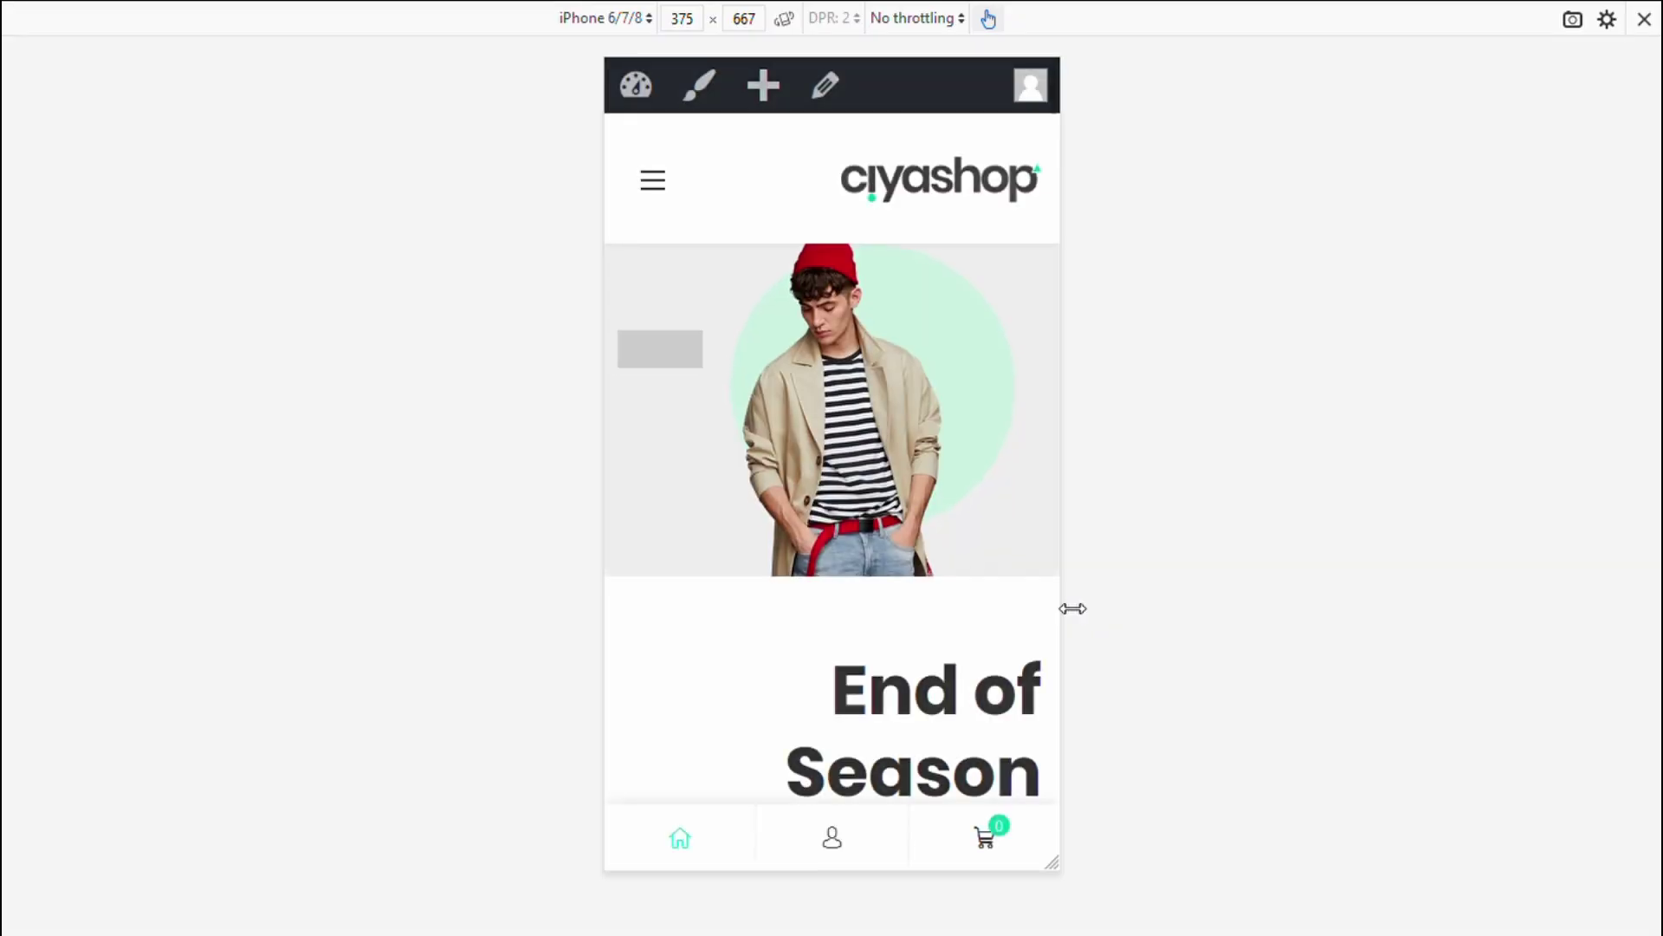
{"action": "left_click", "coordinate": [643, 181]}
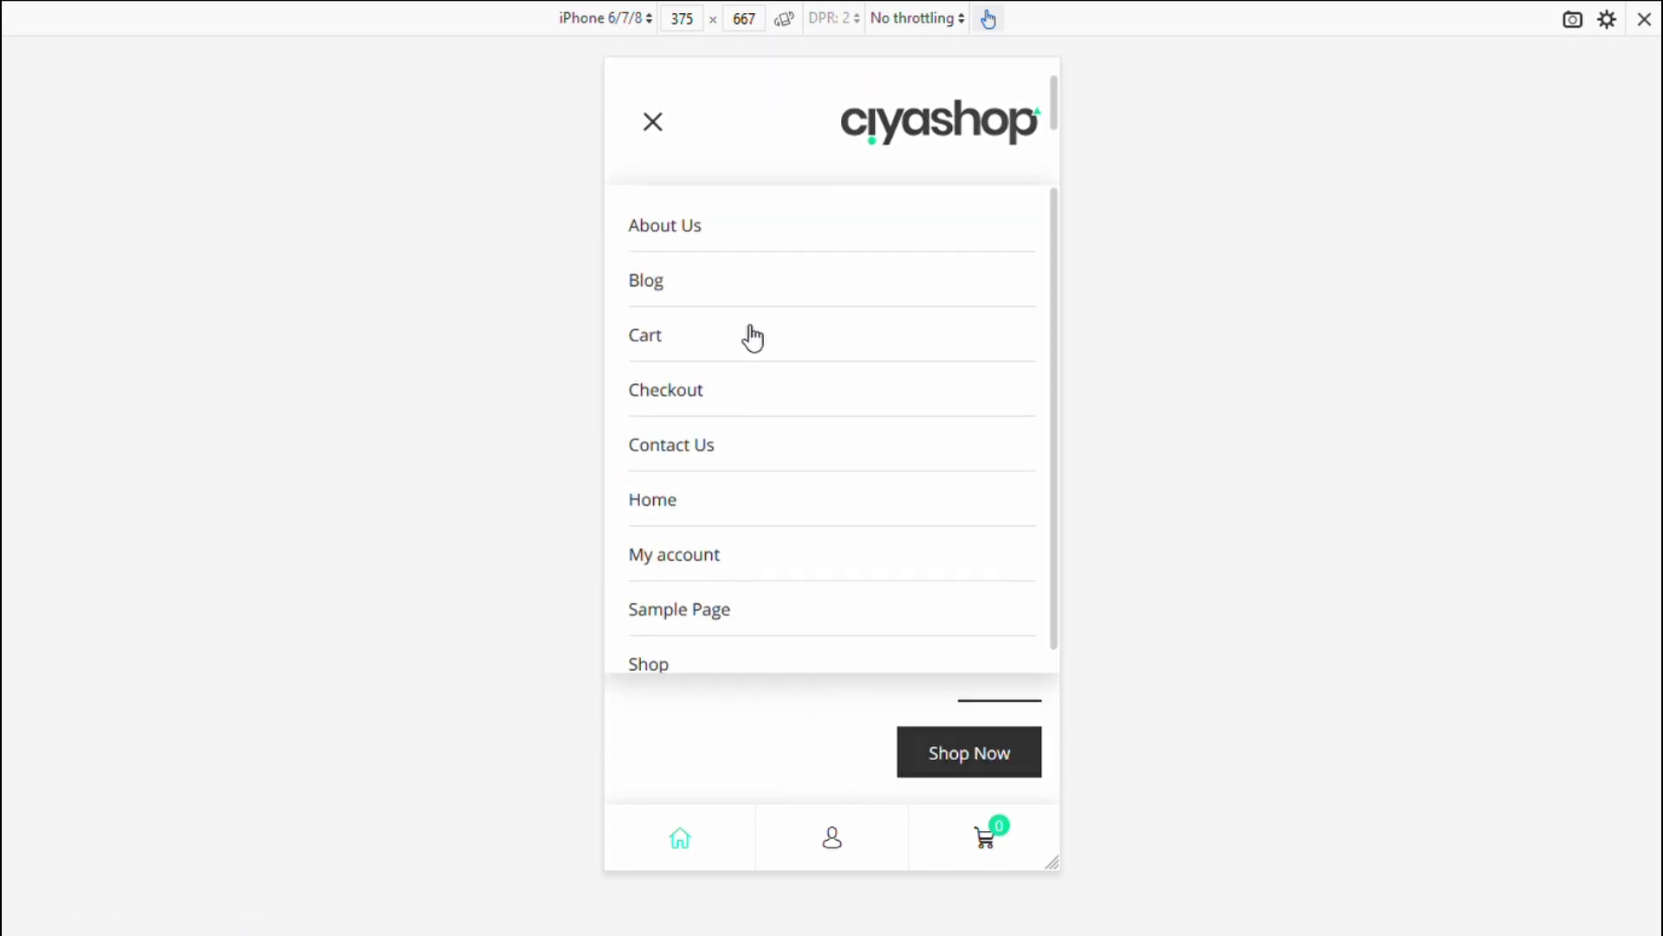
{"action": "scroll", "coordinate": [883, 413], "scroll_direction": "down", "scroll_amount": 1}
{"action": "left_click", "coordinate": [667, 186]}
{"action": "scroll", "coordinate": [764, 252], "scroll_direction": "down", "scroll_amount": 6}
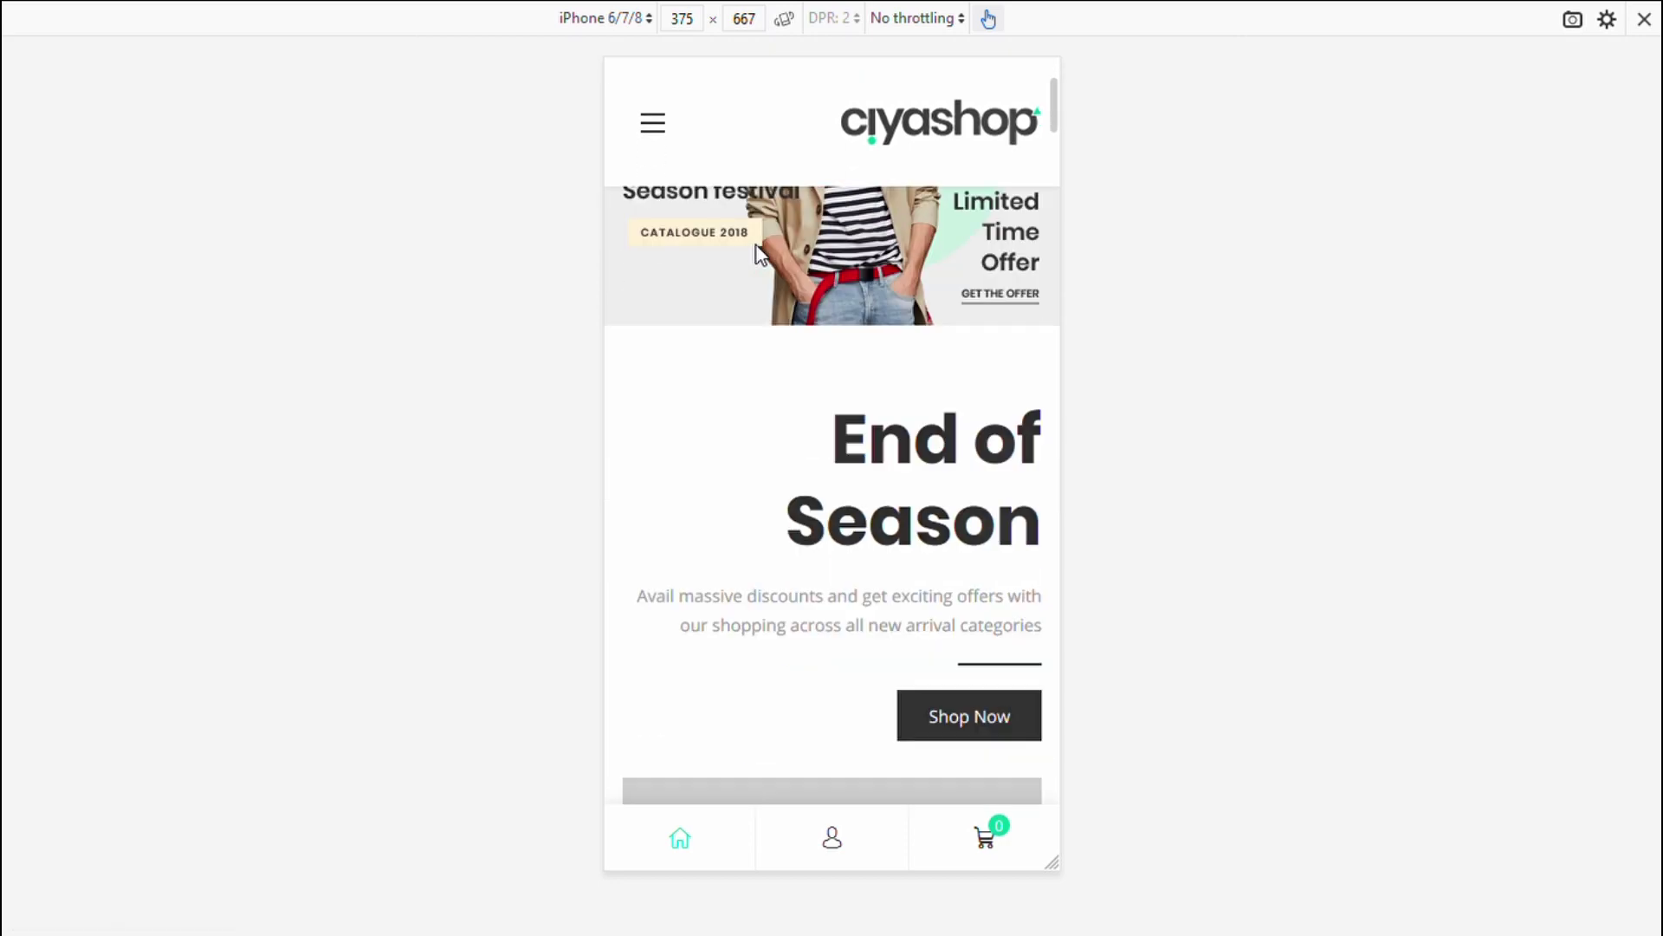
{"action": "scroll", "coordinate": [832, 259], "scroll_direction": "up", "scroll_amount": 6}
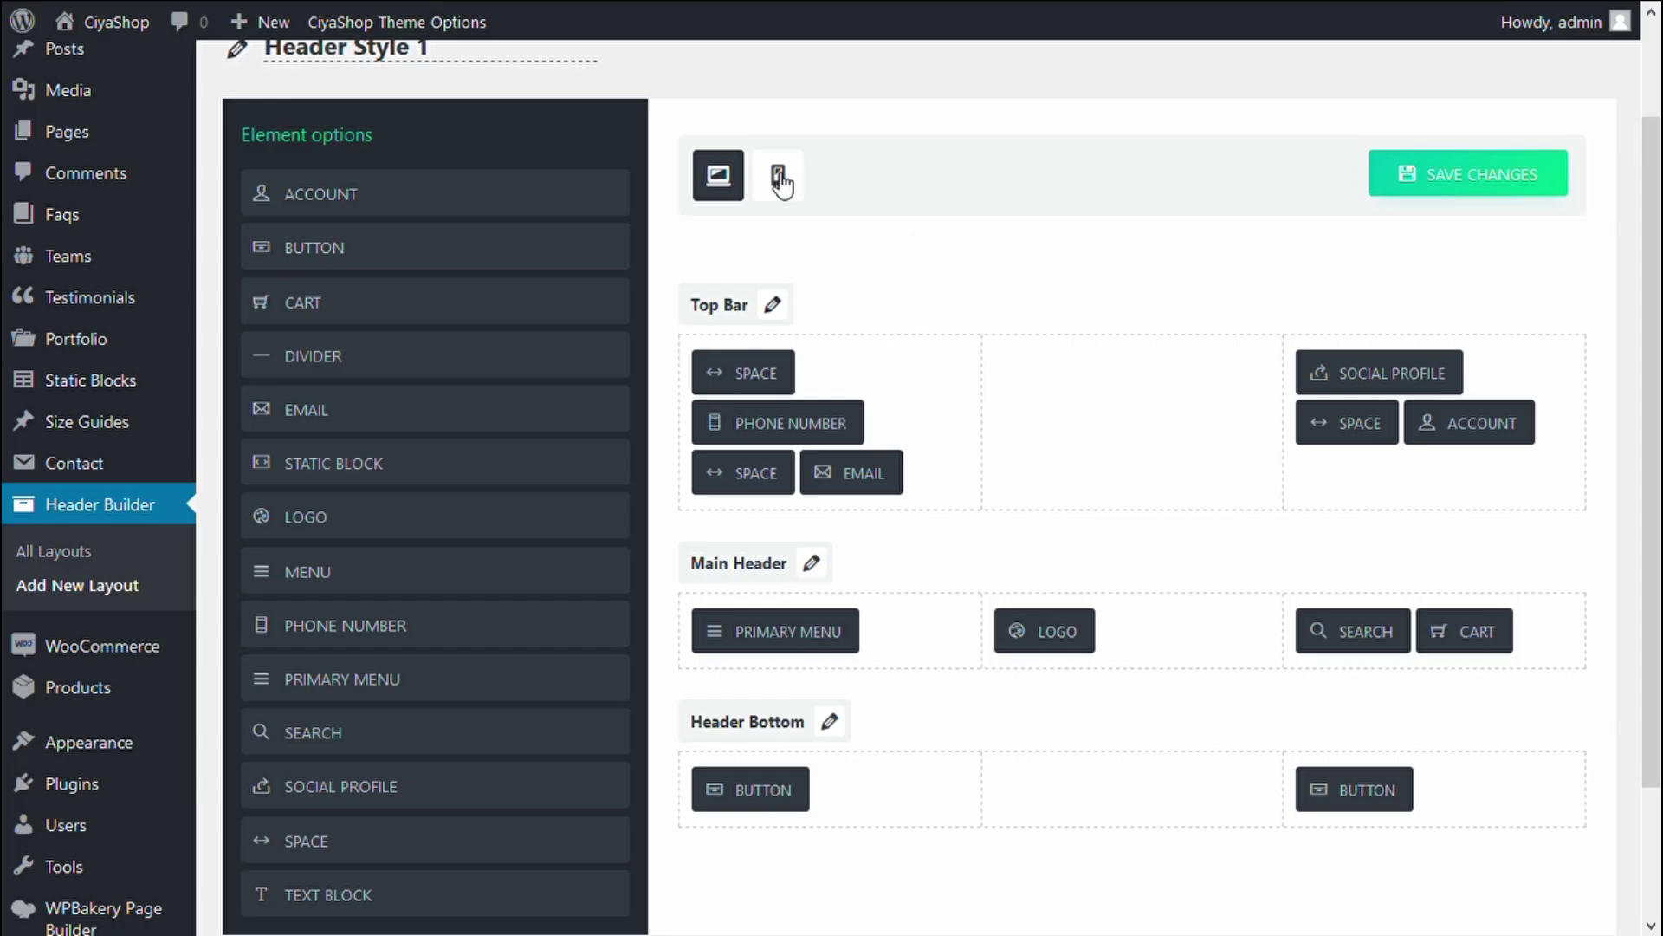
Add a Search element beside the Logo in the third column of the mobile Main Header
{"action": "left_click", "coordinate": [776, 176]}
{"action": "scroll", "coordinate": [954, 520], "scroll_direction": "down", "scroll_amount": 2}
{"action": "left_click_drag", "start_coordinate": [416, 586], "coordinate": [1559, 446]}
{"action": "scroll", "coordinate": [1378, 563], "scroll_direction": "up", "scroll_amount": 3}
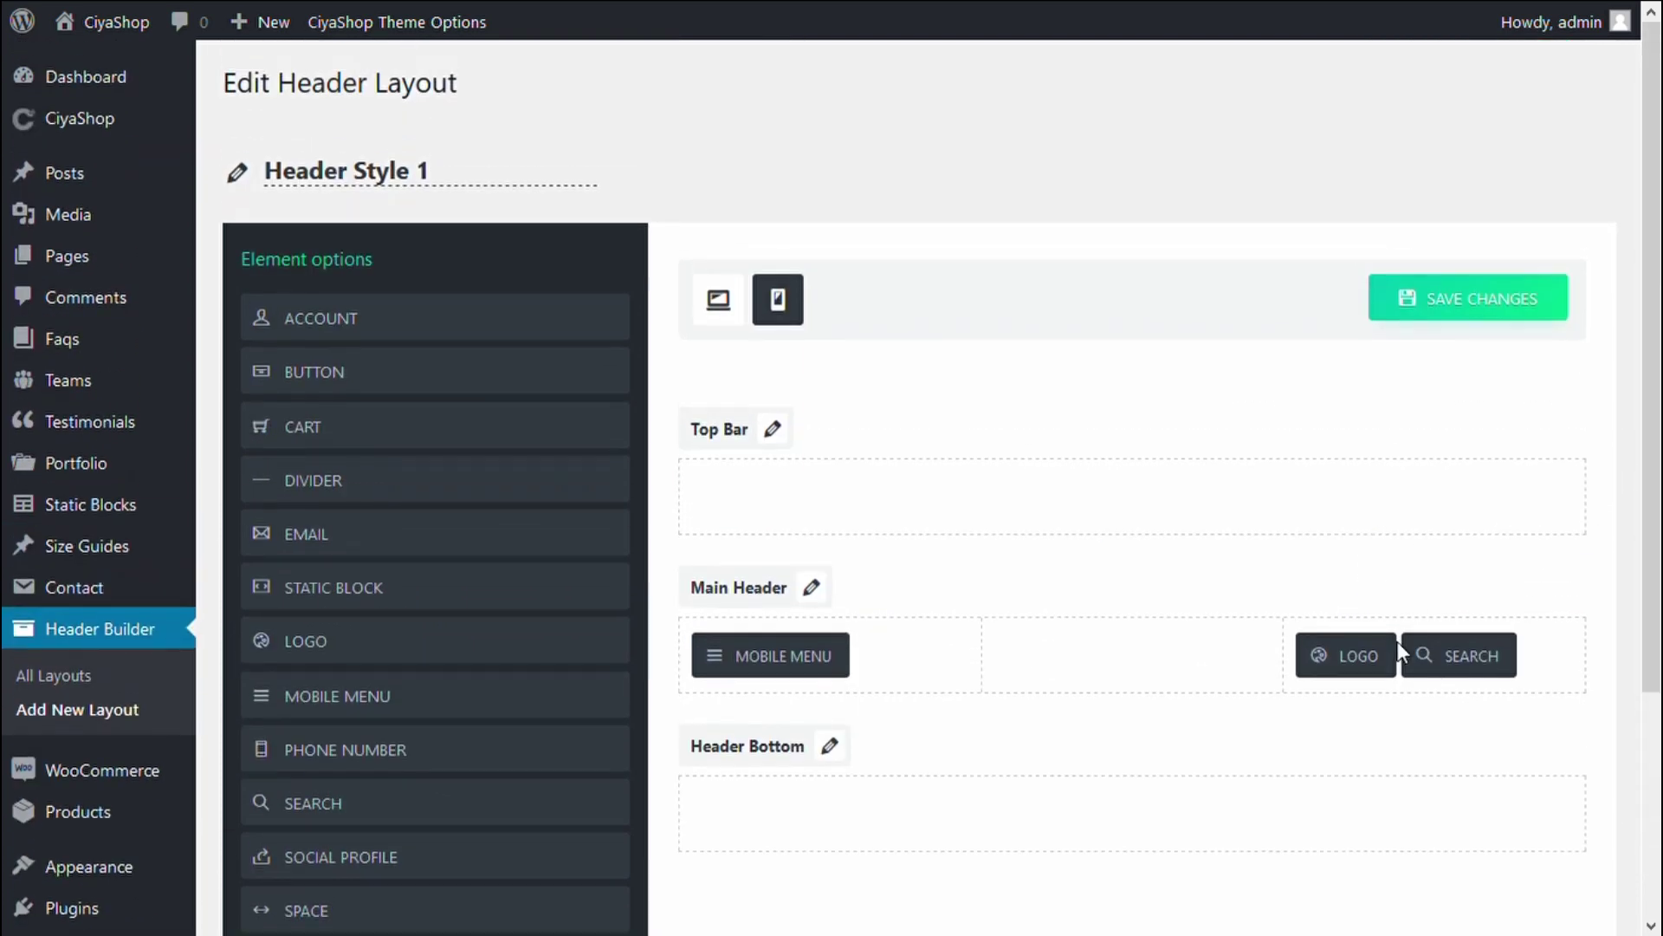
Choose a search type and the first, bold magnifier icon for the mobile Search element, and save its settings
{"action": "left_click", "coordinate": [1439, 662]}
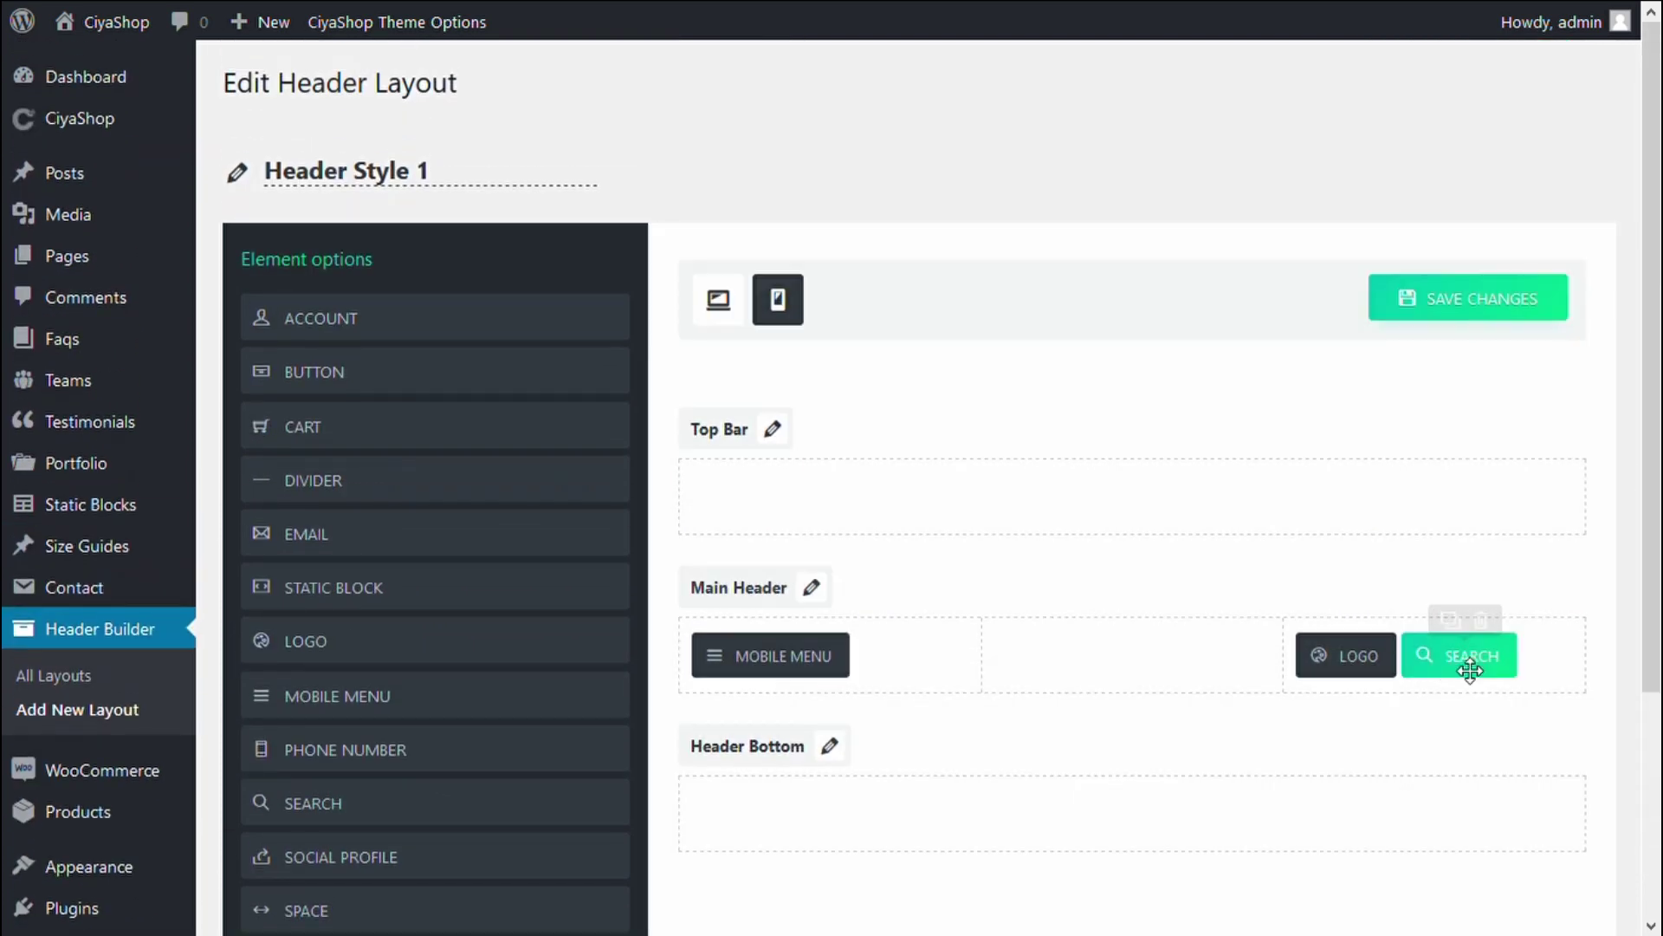
{"action": "scroll", "coordinate": [395, 533], "scroll_direction": "down", "scroll_amount": 4}
{"action": "scroll", "coordinate": [394, 533], "scroll_direction": "up", "scroll_amount": 4}
{"action": "left_click", "coordinate": [287, 431]}
{"action": "scroll", "coordinate": [379, 502], "scroll_direction": "down", "scroll_amount": 3}
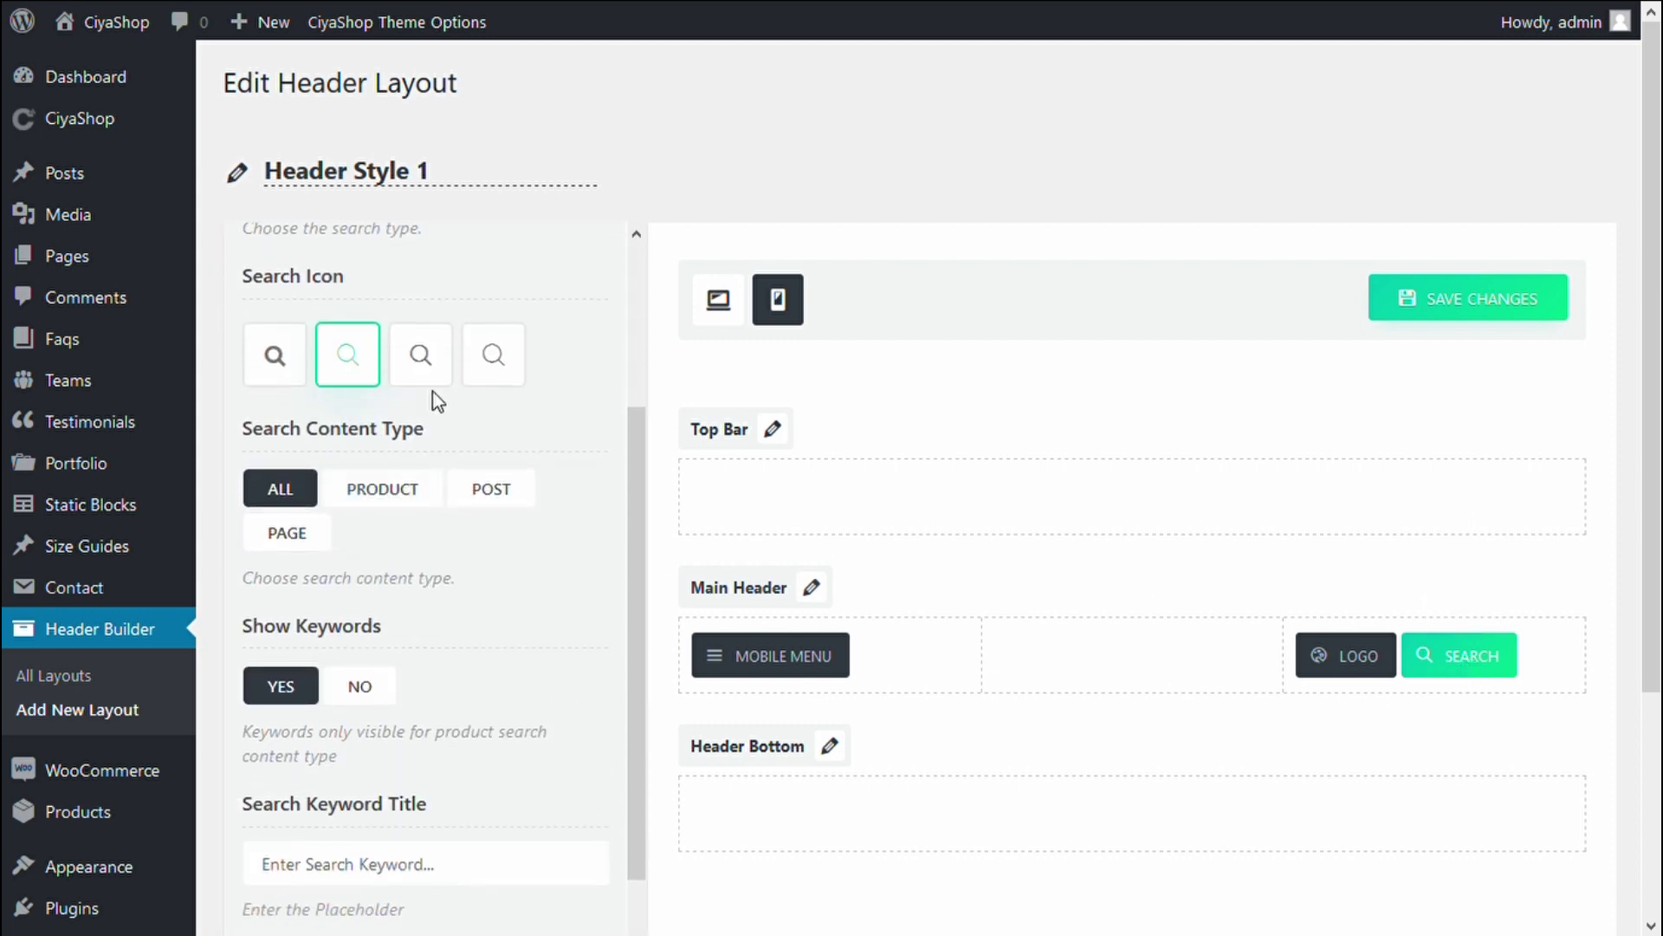
{"action": "scroll", "coordinate": [389, 381], "scroll_direction": "down", "scroll_amount": 1}
{"action": "left_click", "coordinate": [272, 249]}
{"action": "scroll", "coordinate": [390, 563], "scroll_direction": "down", "scroll_amount": 4}
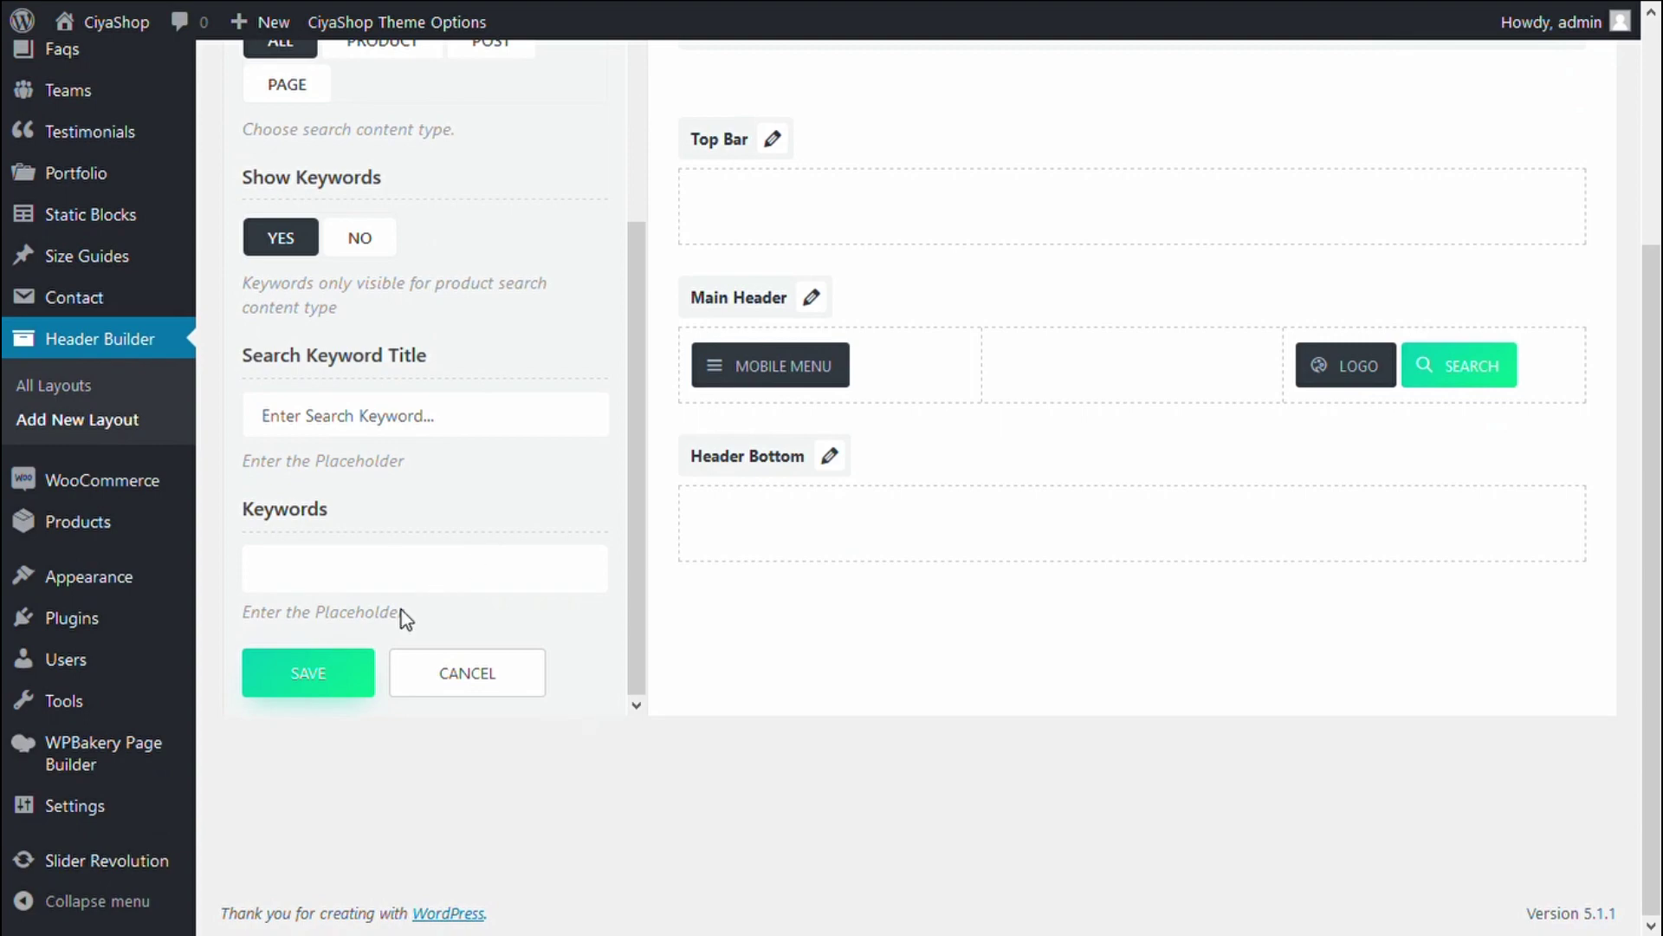
{"action": "left_click", "coordinate": [319, 691]}
Save the header layout with the mobile Search element and preview the page in the responsive mobile view
{"action": "scroll", "coordinate": [398, 646], "scroll_direction": "up", "scroll_amount": 3}
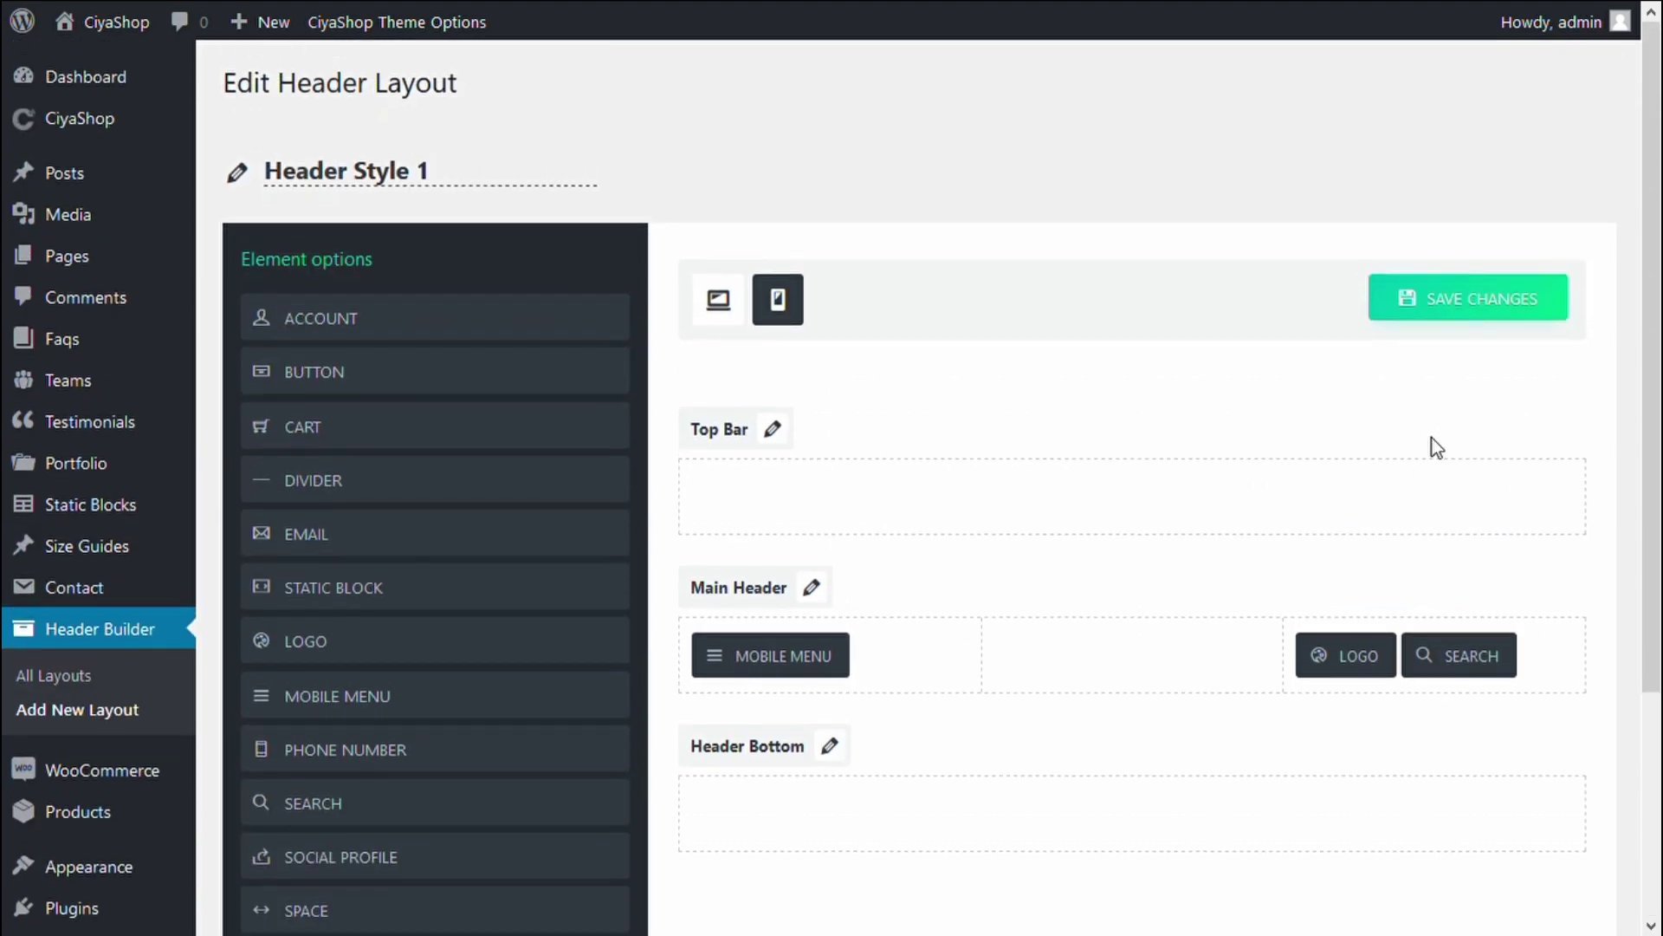
{"action": "left_click", "coordinate": [1454, 304]}
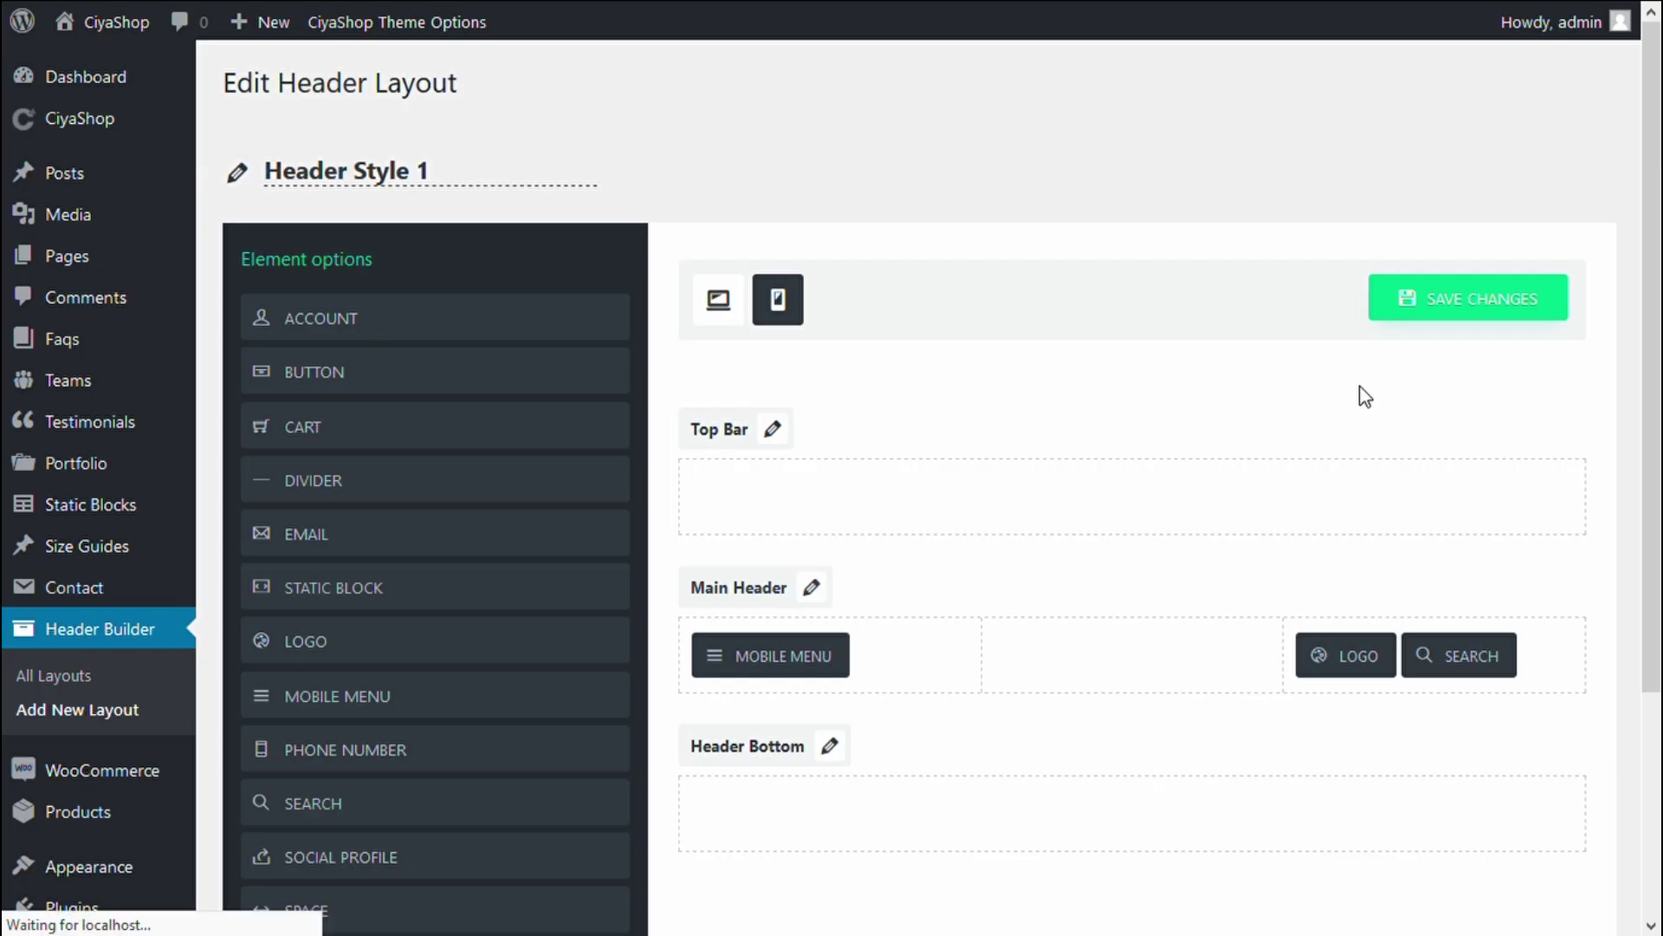
{"action": "key", "text": "ctrl+shift+m"}
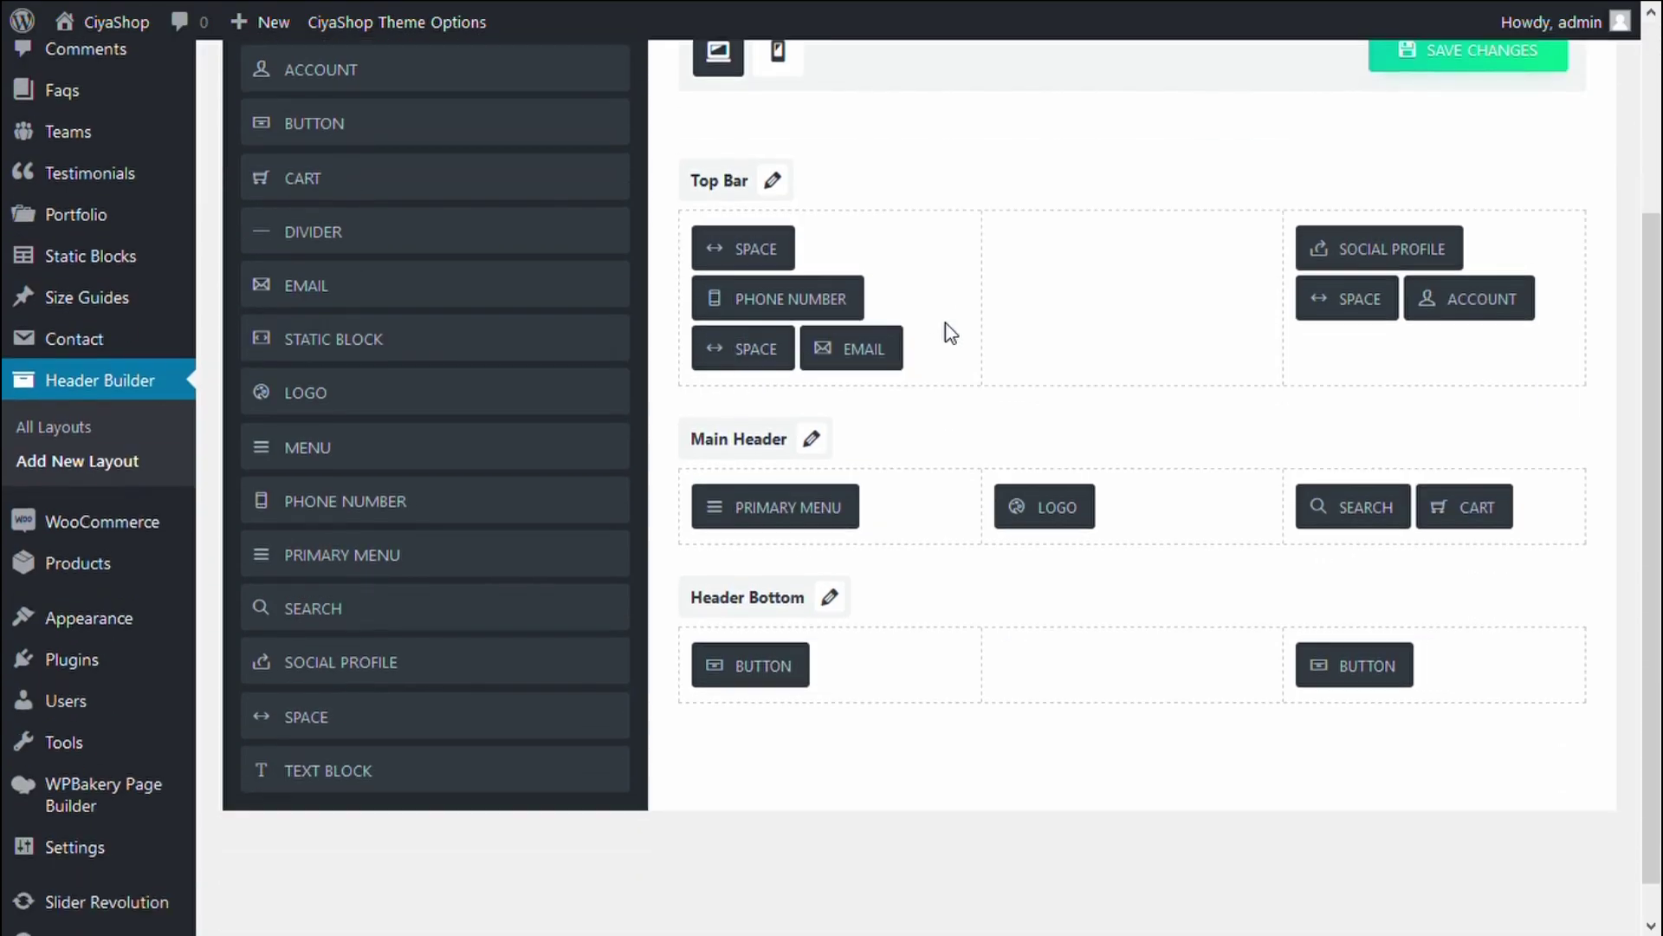
Add a Menu element showing the Information Menu to the second column of the desktop Header Bottom row
{"action": "scroll", "coordinate": [947, 335], "scroll_direction": "up", "scroll_amount": 2}
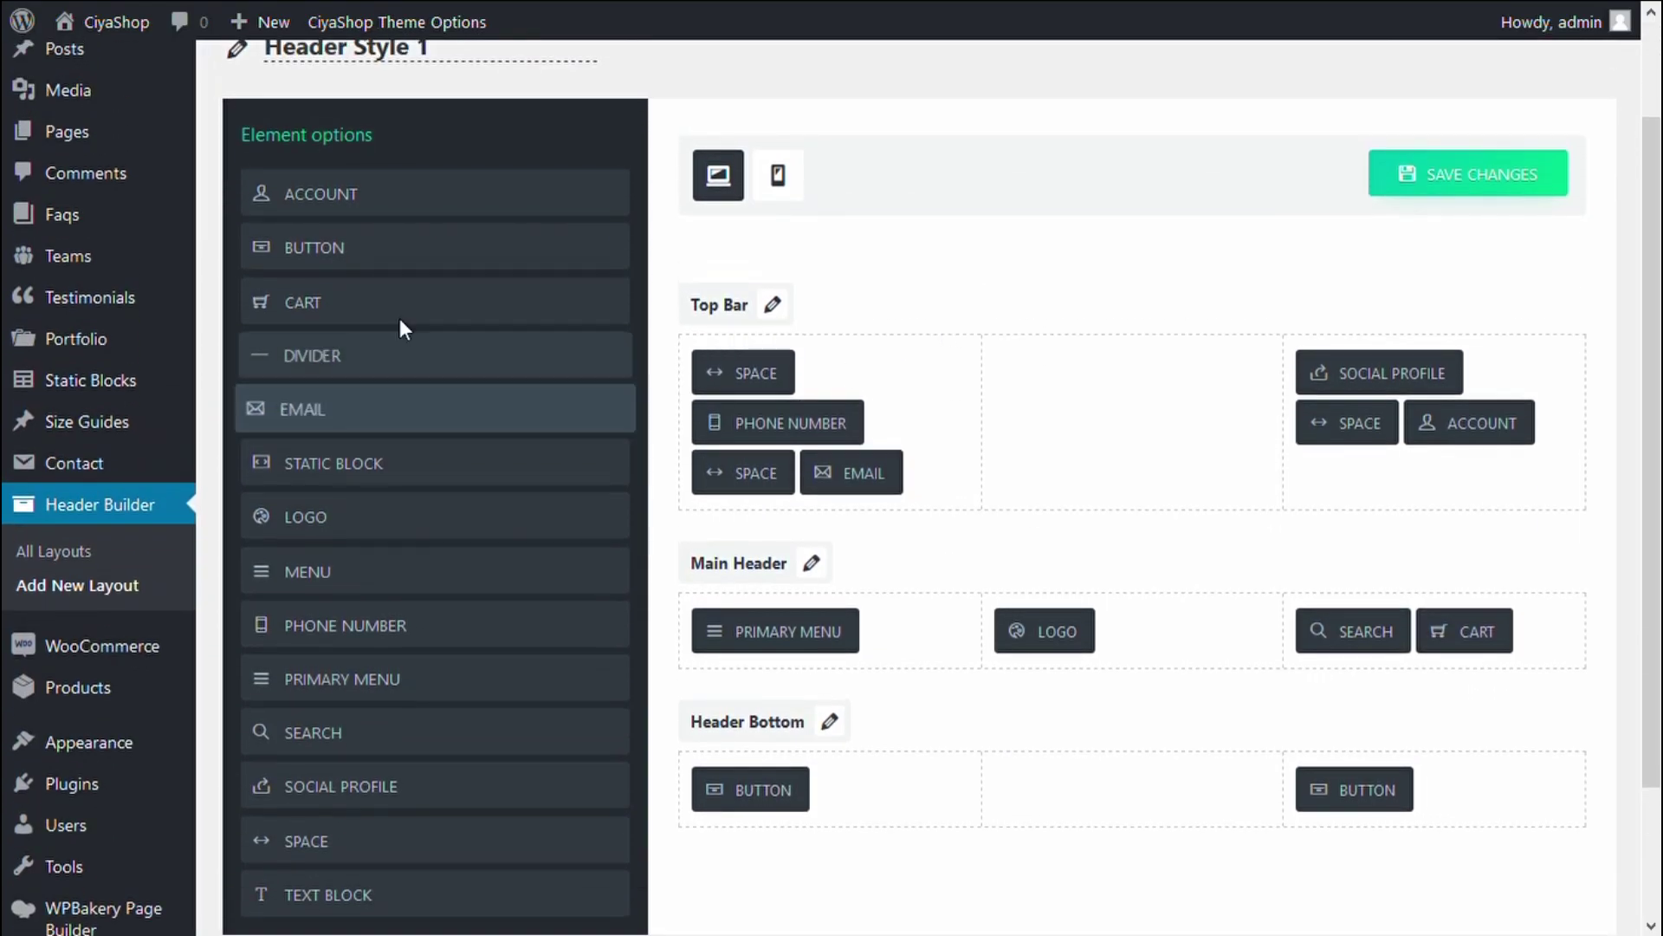
{"action": "left_click_drag", "start_coordinate": [383, 583], "coordinate": [1127, 784]}
{"action": "left_click", "coordinate": [1074, 794]}
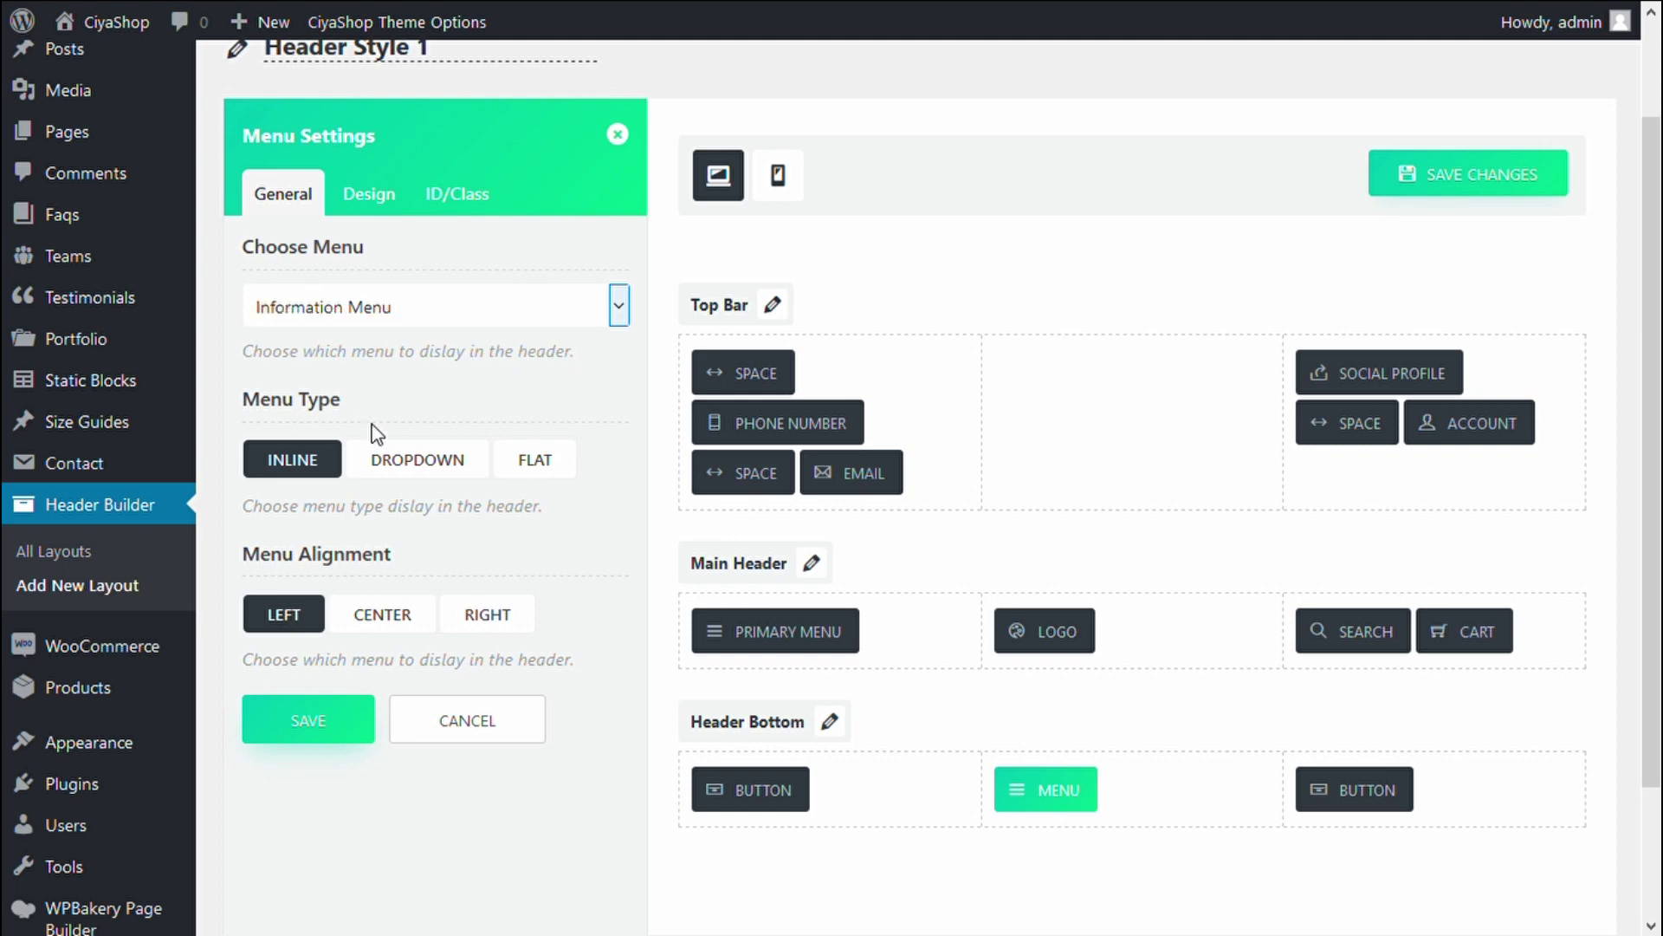
Choose a link color and a link hover color for the Header Bottom menu
{"action": "left_click", "coordinate": [372, 208]}
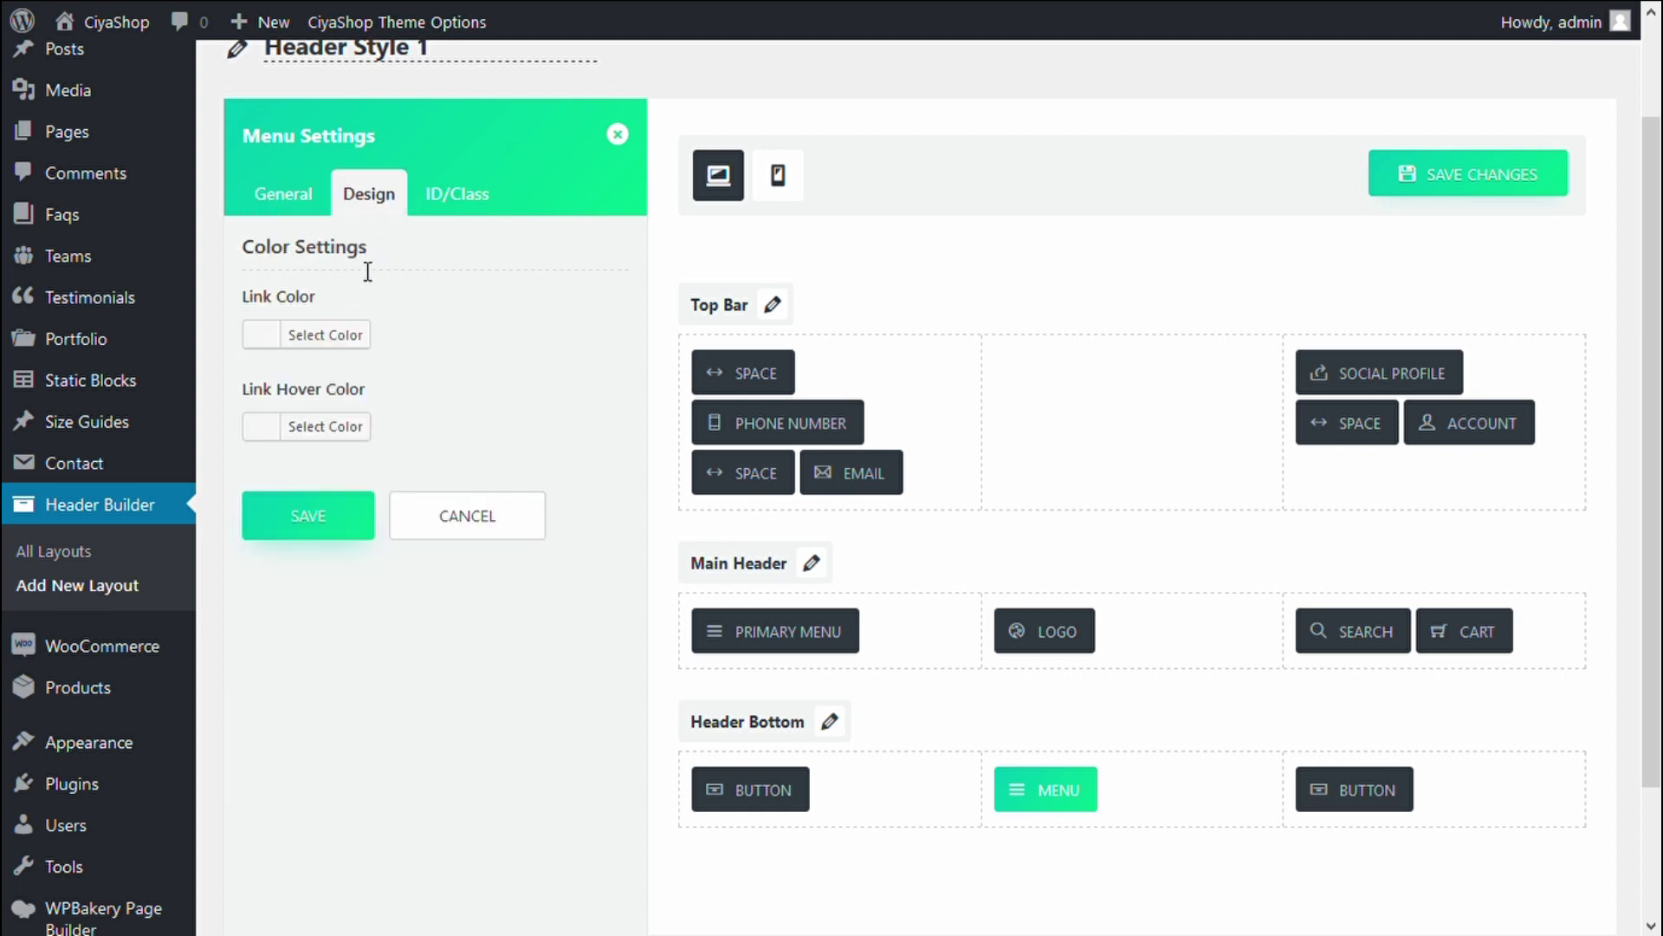
{"action": "left_click", "coordinate": [270, 342]}
{"action": "left_click", "coordinate": [353, 617]}
{"action": "left_click", "coordinate": [546, 344]}
{"action": "left_click", "coordinate": [270, 427]}
{"action": "left_click", "coordinate": [383, 706]}
{"action": "left_click", "coordinate": [299, 574]}
{"action": "left_click", "coordinate": [284, 193]}
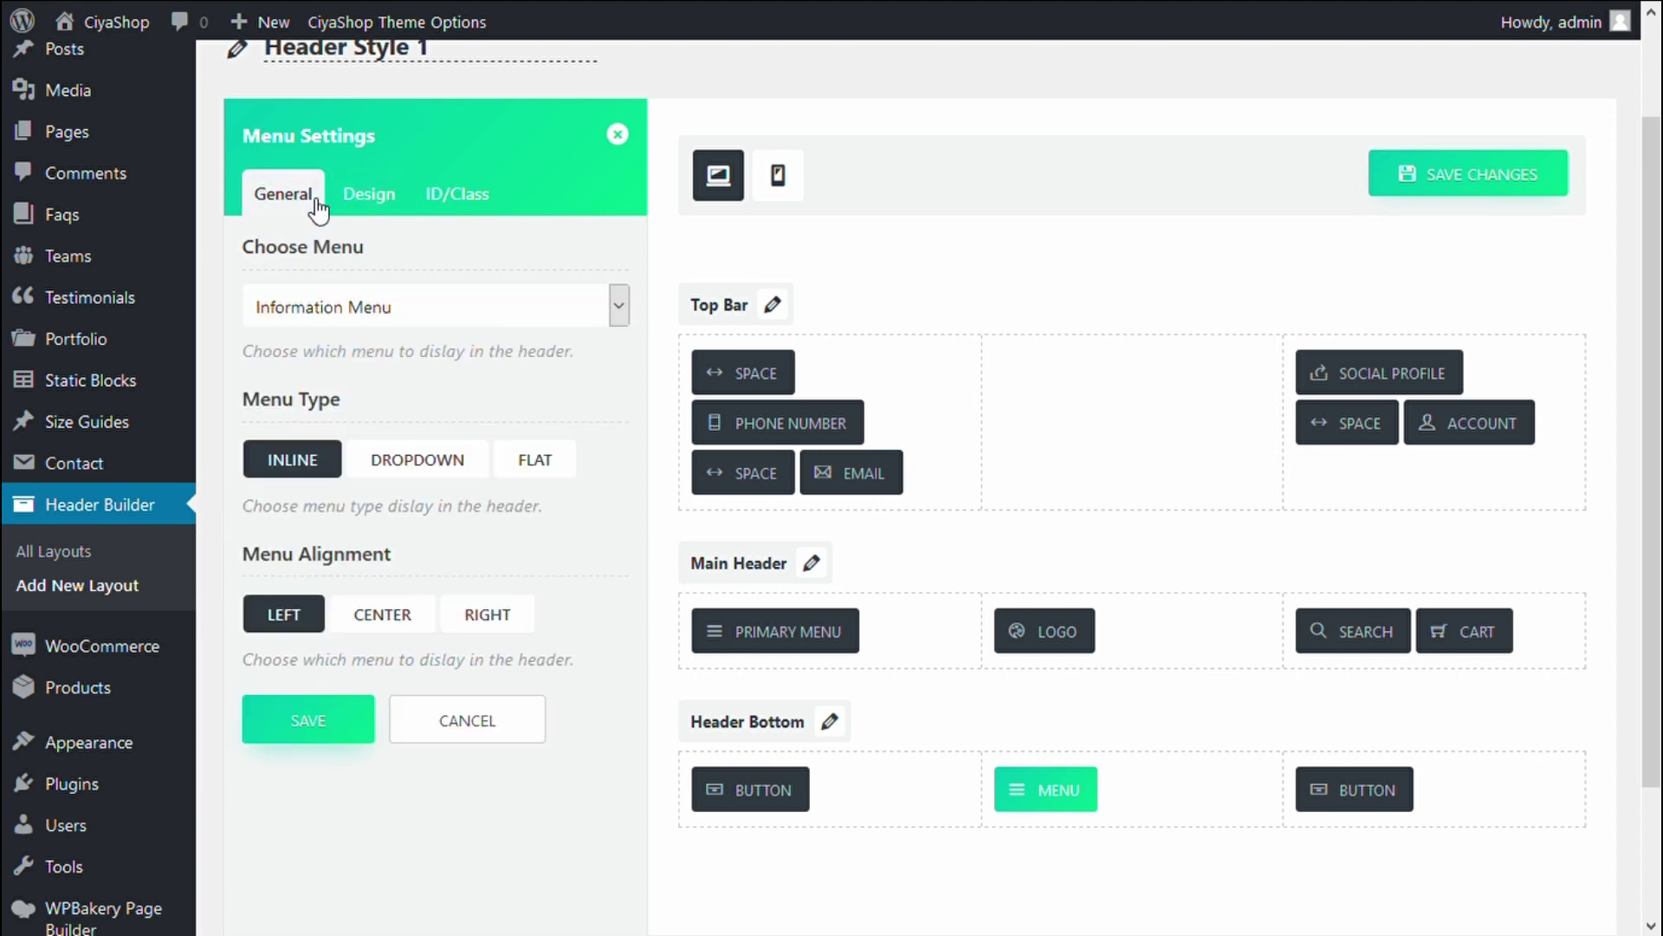
Set the Header Bottom menu's type to Dropdown and give it a green background color
{"action": "scroll", "coordinate": [399, 416], "scroll_direction": "down", "scroll_amount": 2}
{"action": "scroll", "coordinate": [400, 425], "scroll_direction": "up", "scroll_amount": 1}
{"action": "left_click", "coordinate": [400, 421]}
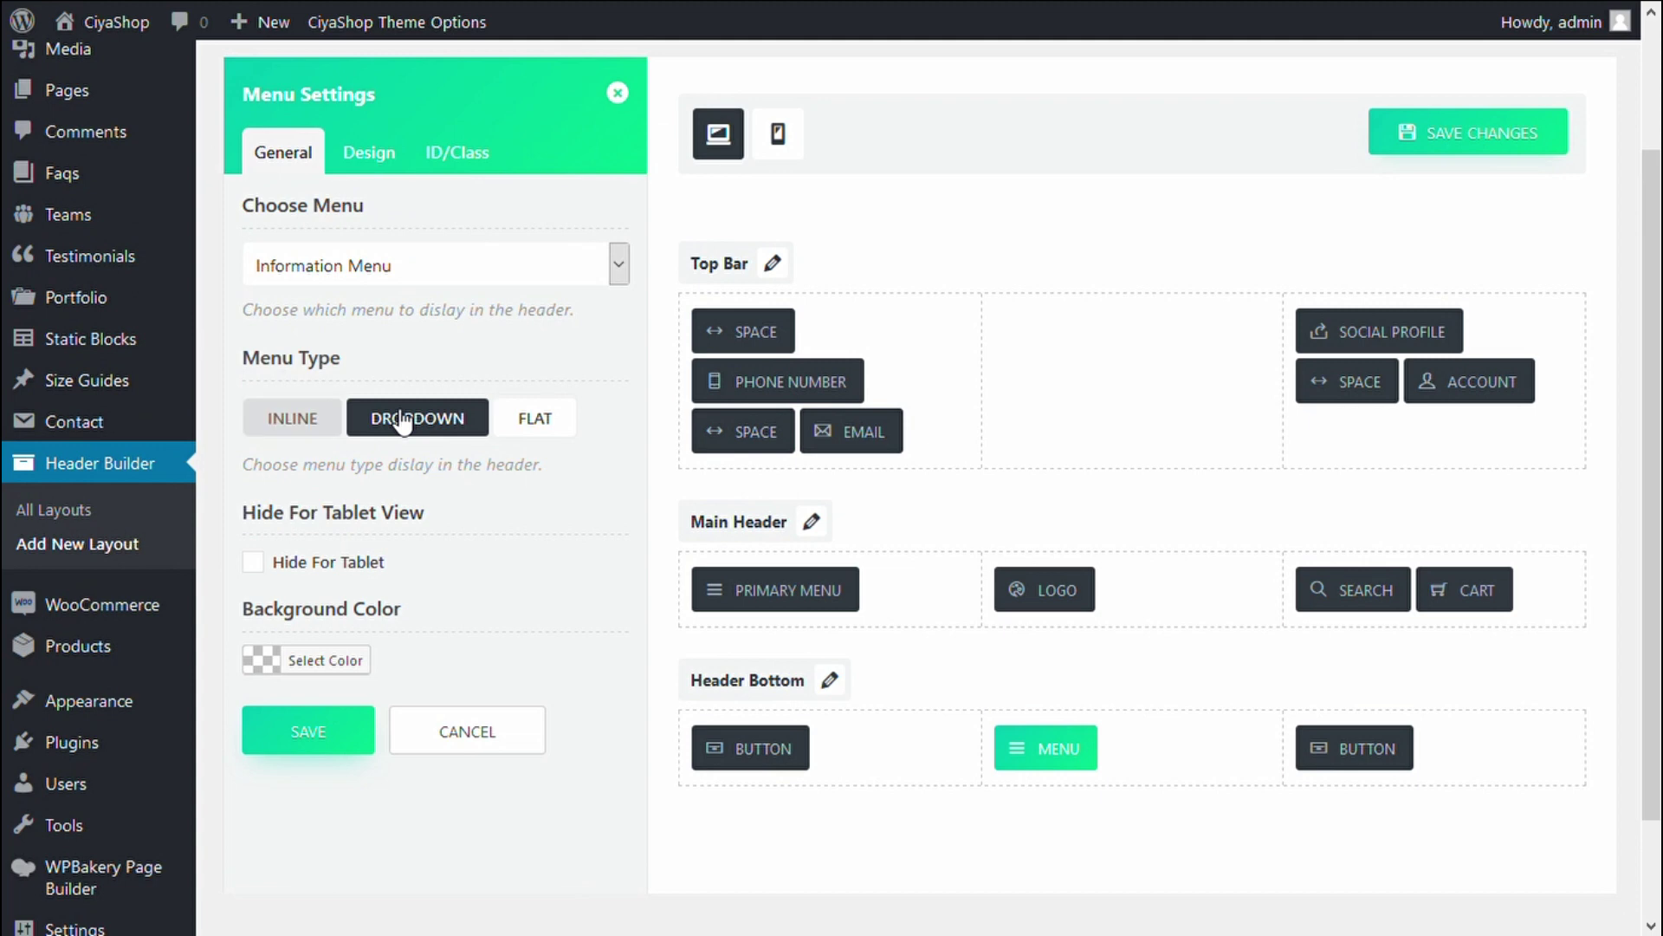
{"action": "scroll", "coordinate": [398, 424], "scroll_direction": "down", "scroll_amount": 2}
{"action": "left_click", "coordinate": [286, 539]}
{"action": "scroll", "coordinate": [372, 638], "scroll_direction": "down", "scroll_amount": 2}
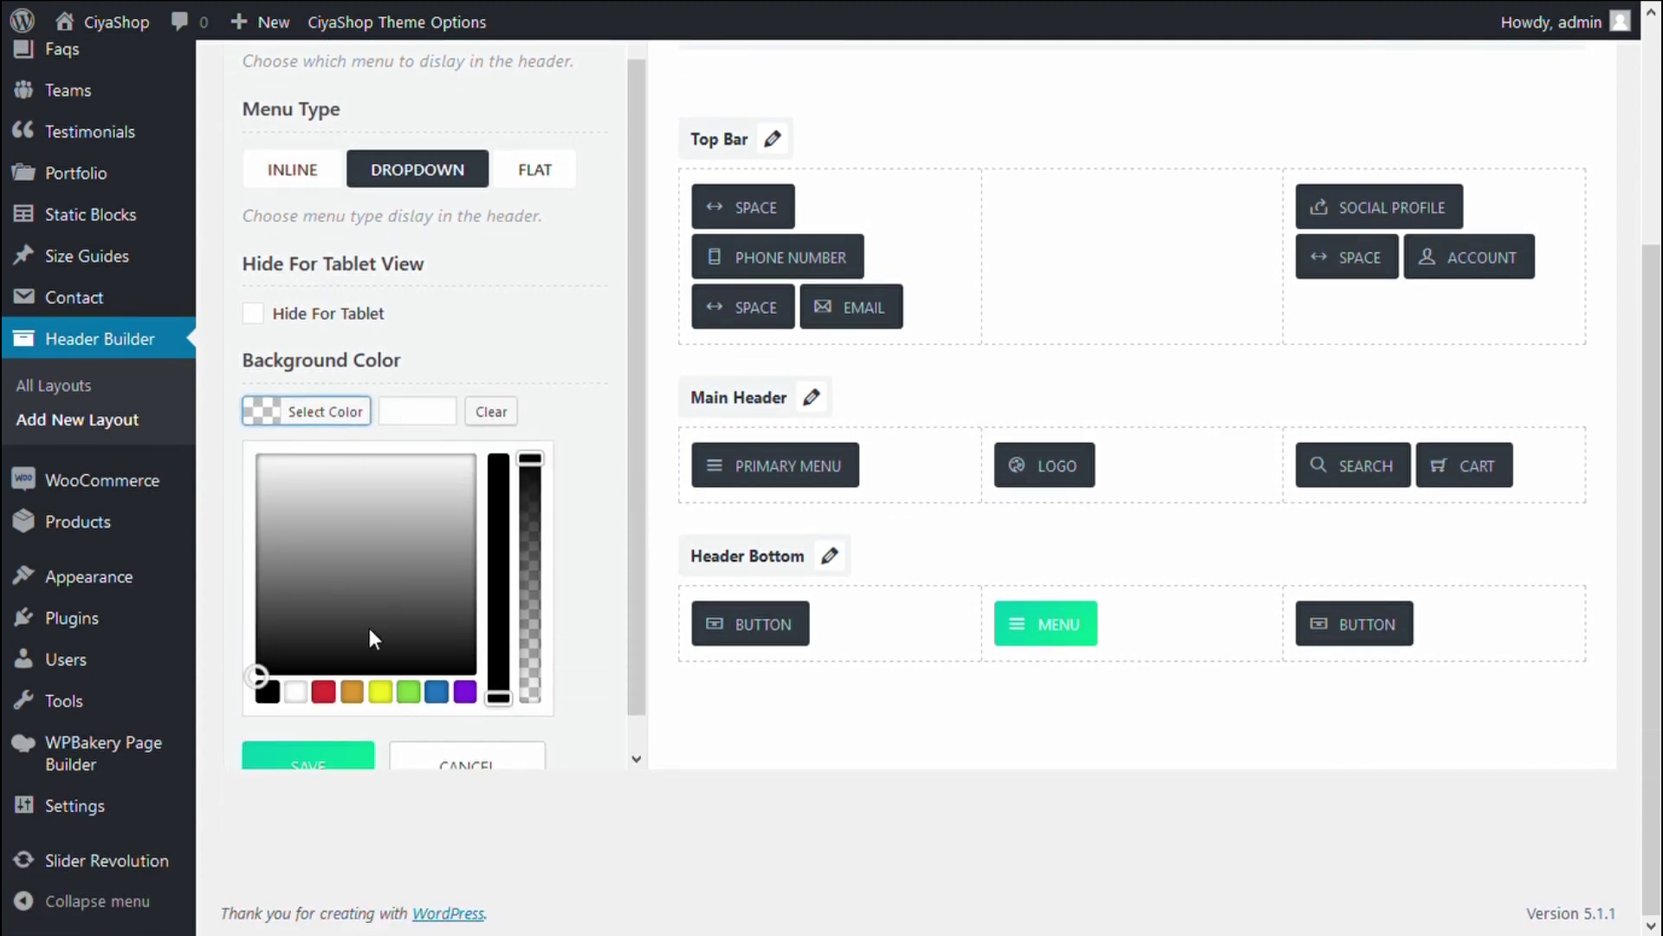
{"action": "left_click", "coordinate": [410, 695]}
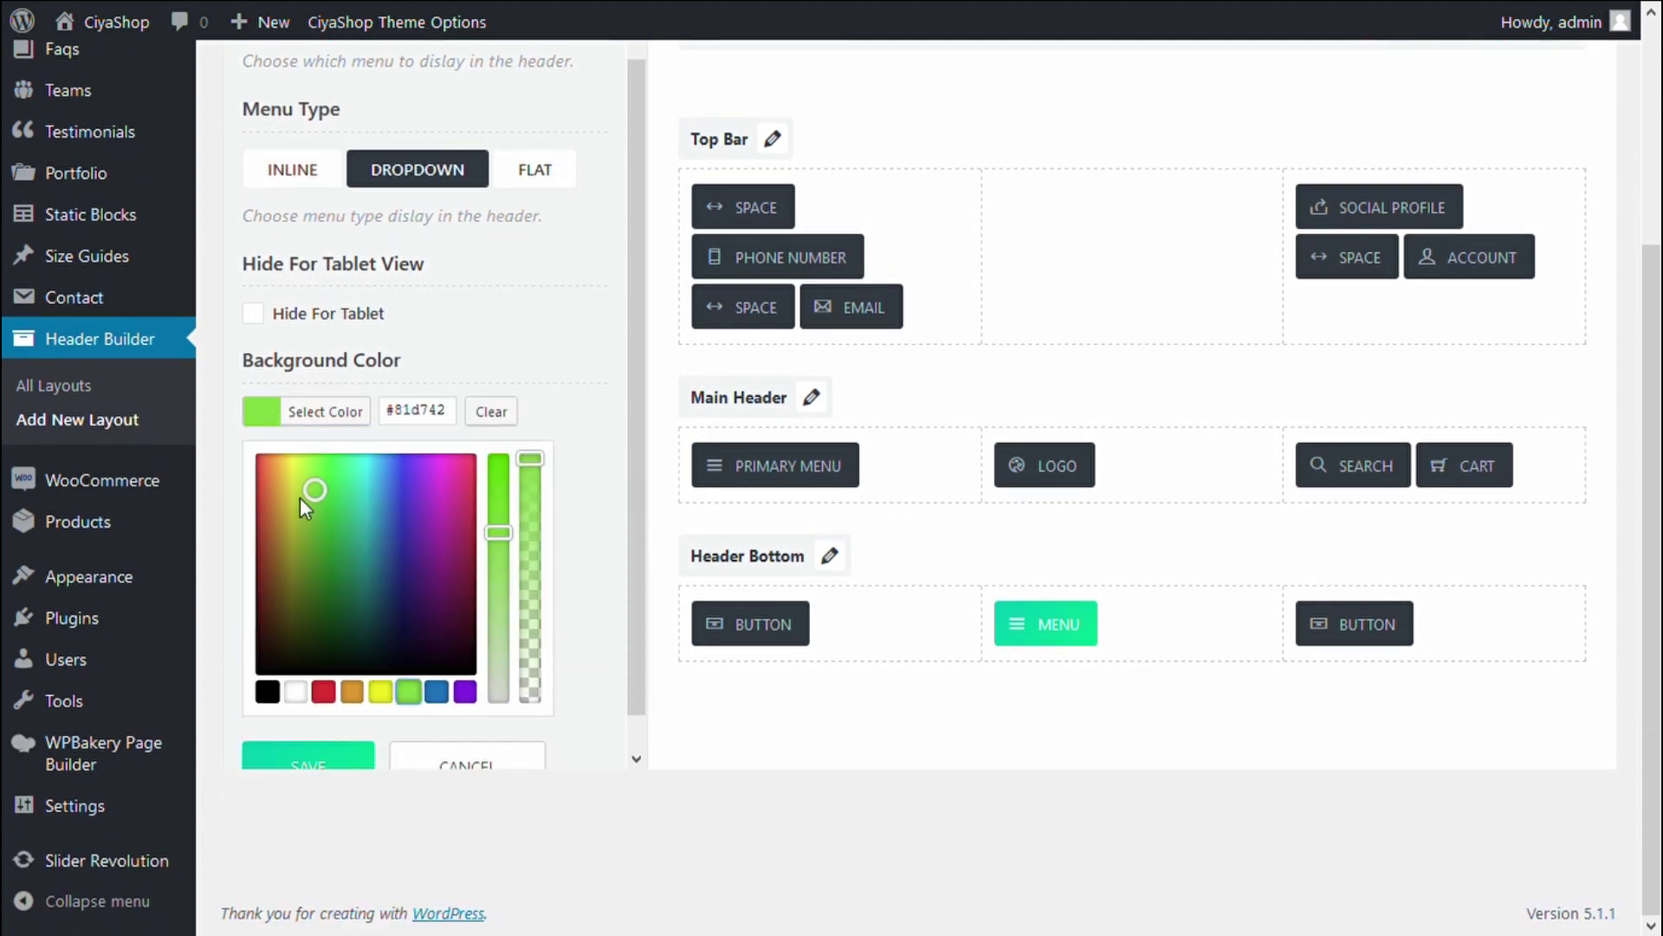
{"action": "left_click", "coordinate": [361, 531]}
{"action": "left_click", "coordinate": [438, 348]}
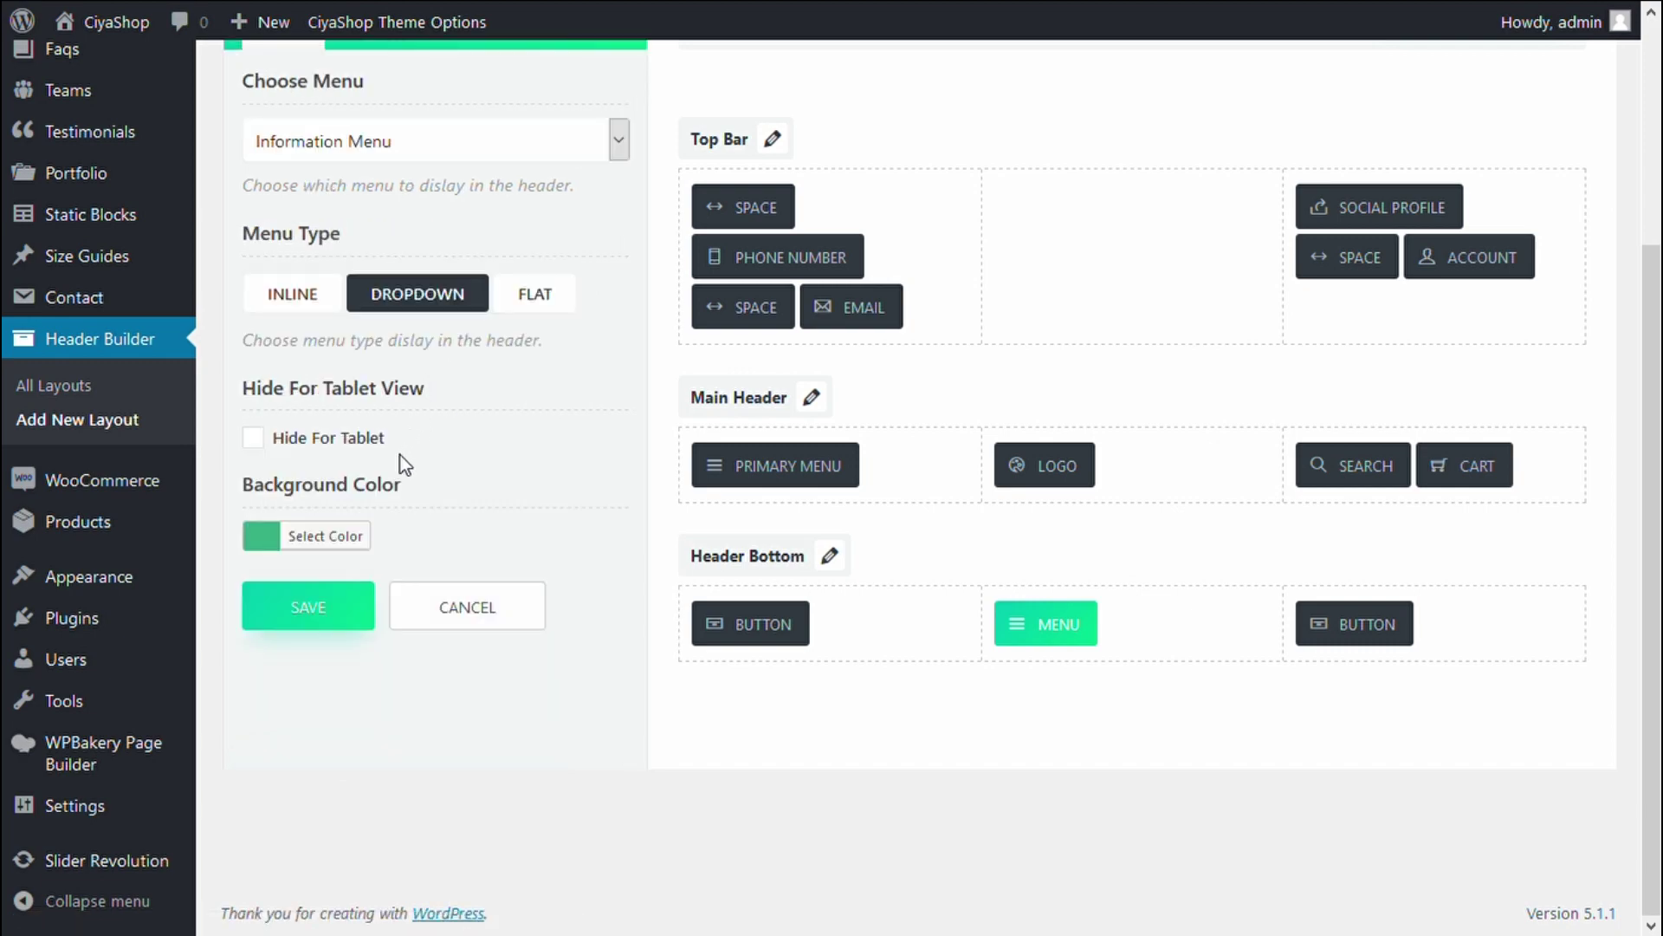
Save the dropdown menu's settings and the header layout, and check the Information Menu dropdown on the site's home page
{"action": "left_click", "coordinate": [333, 617]}
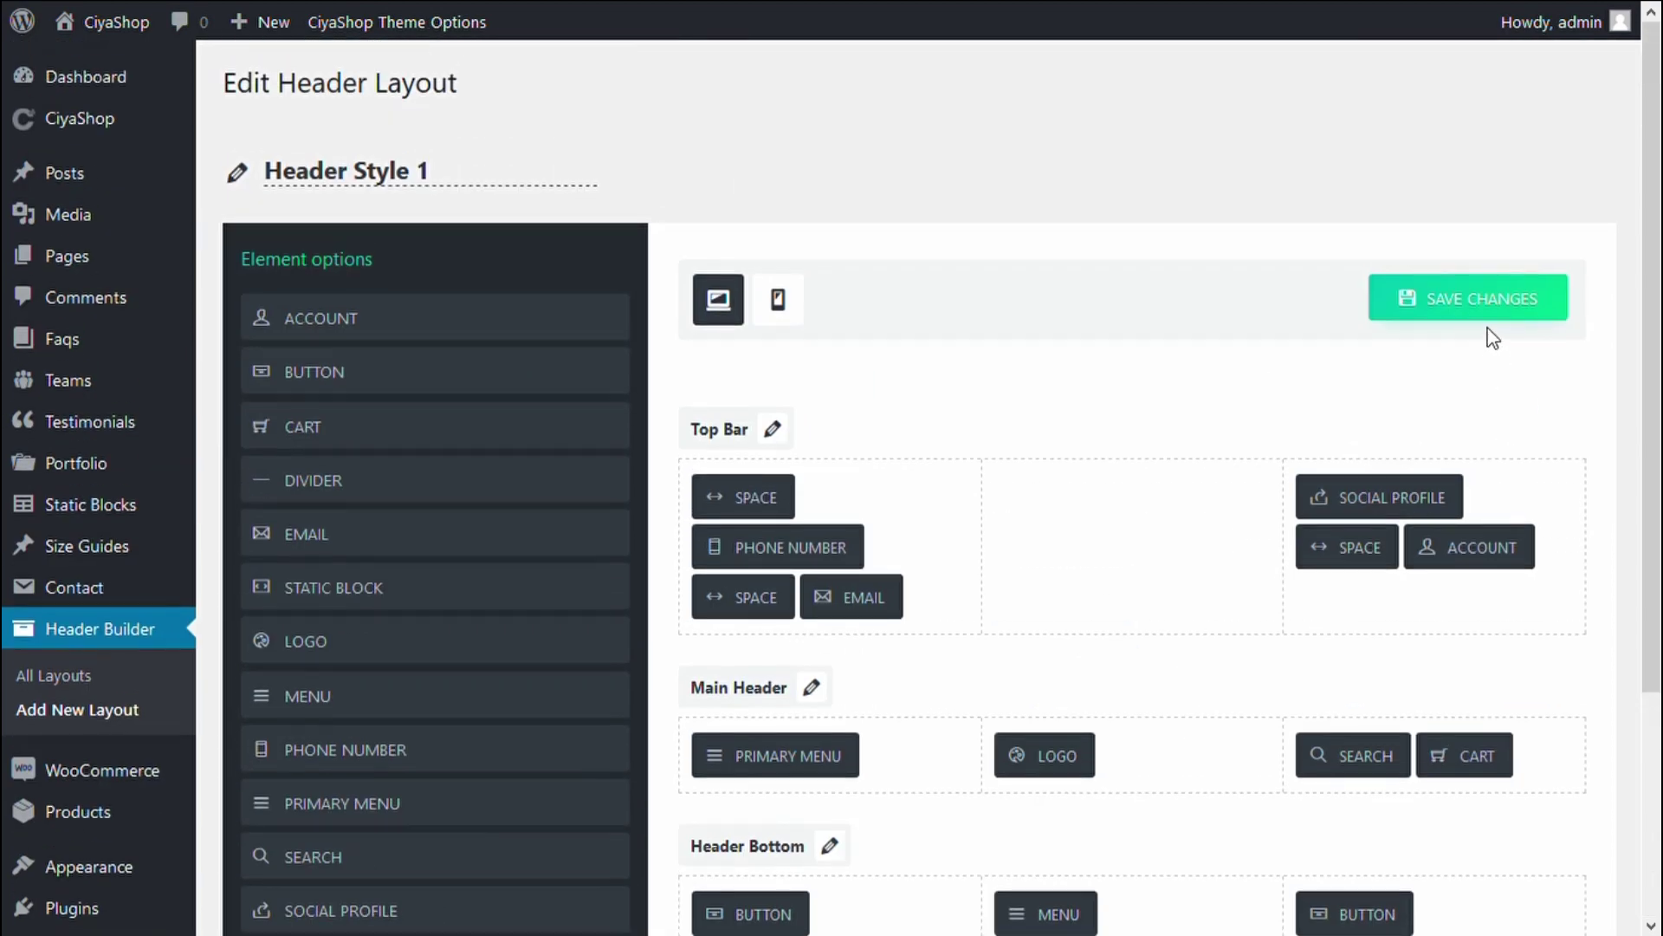
{"action": "left_click", "coordinate": [1487, 314]}
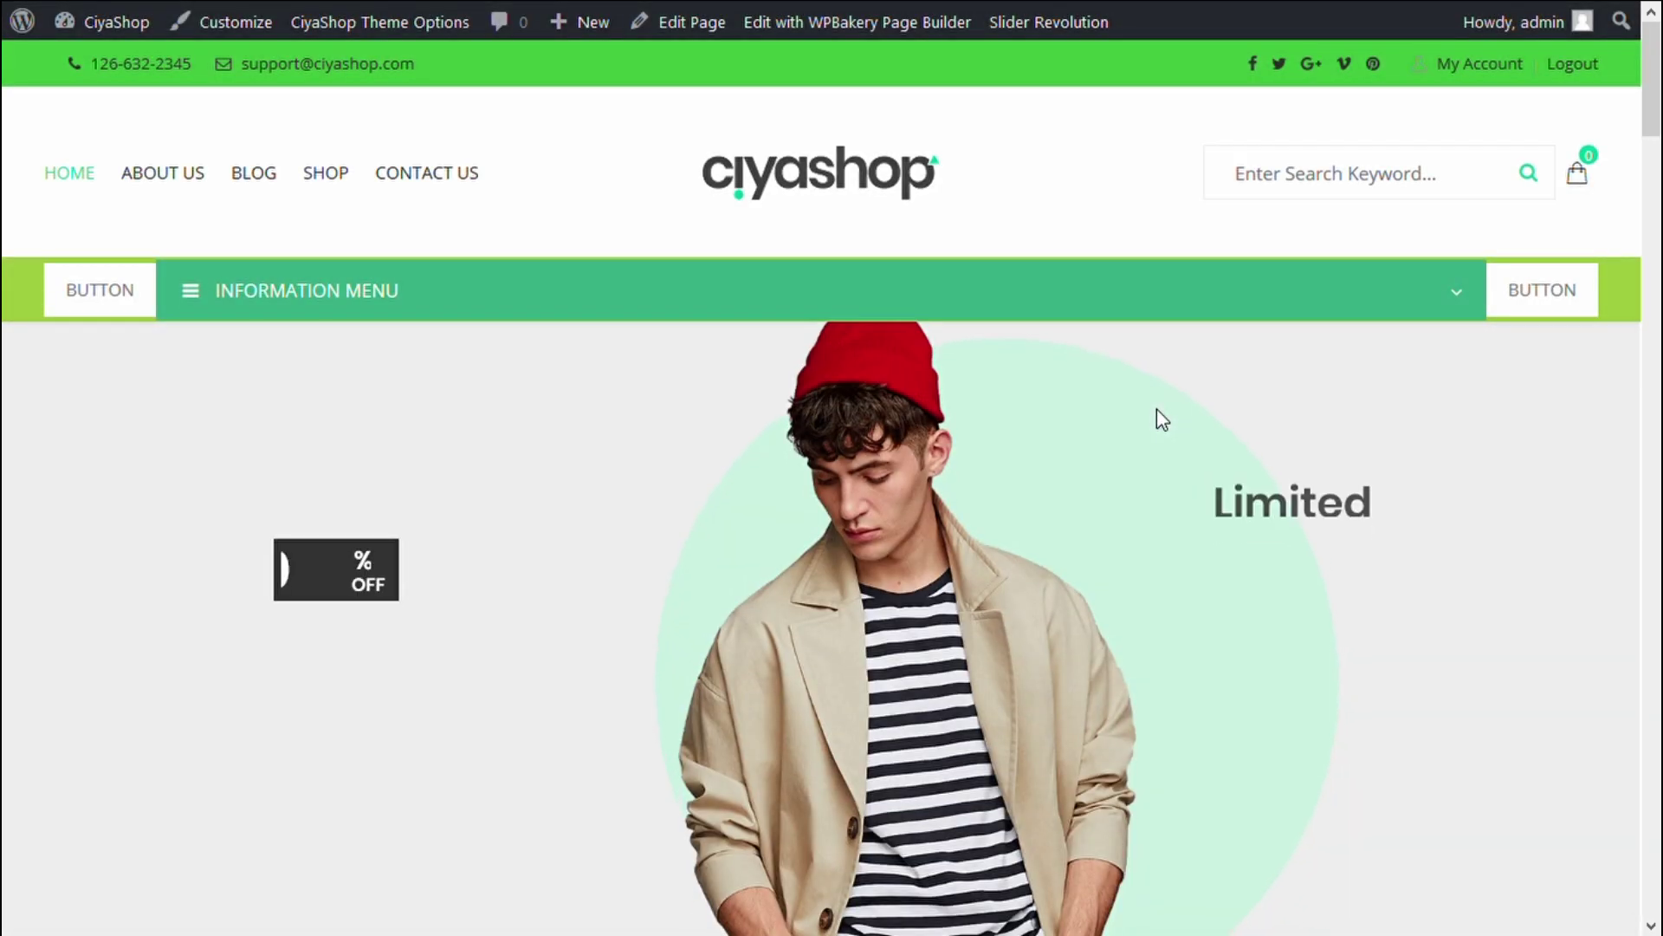
{"action": "mouse_move", "coordinate": [213, 308]}
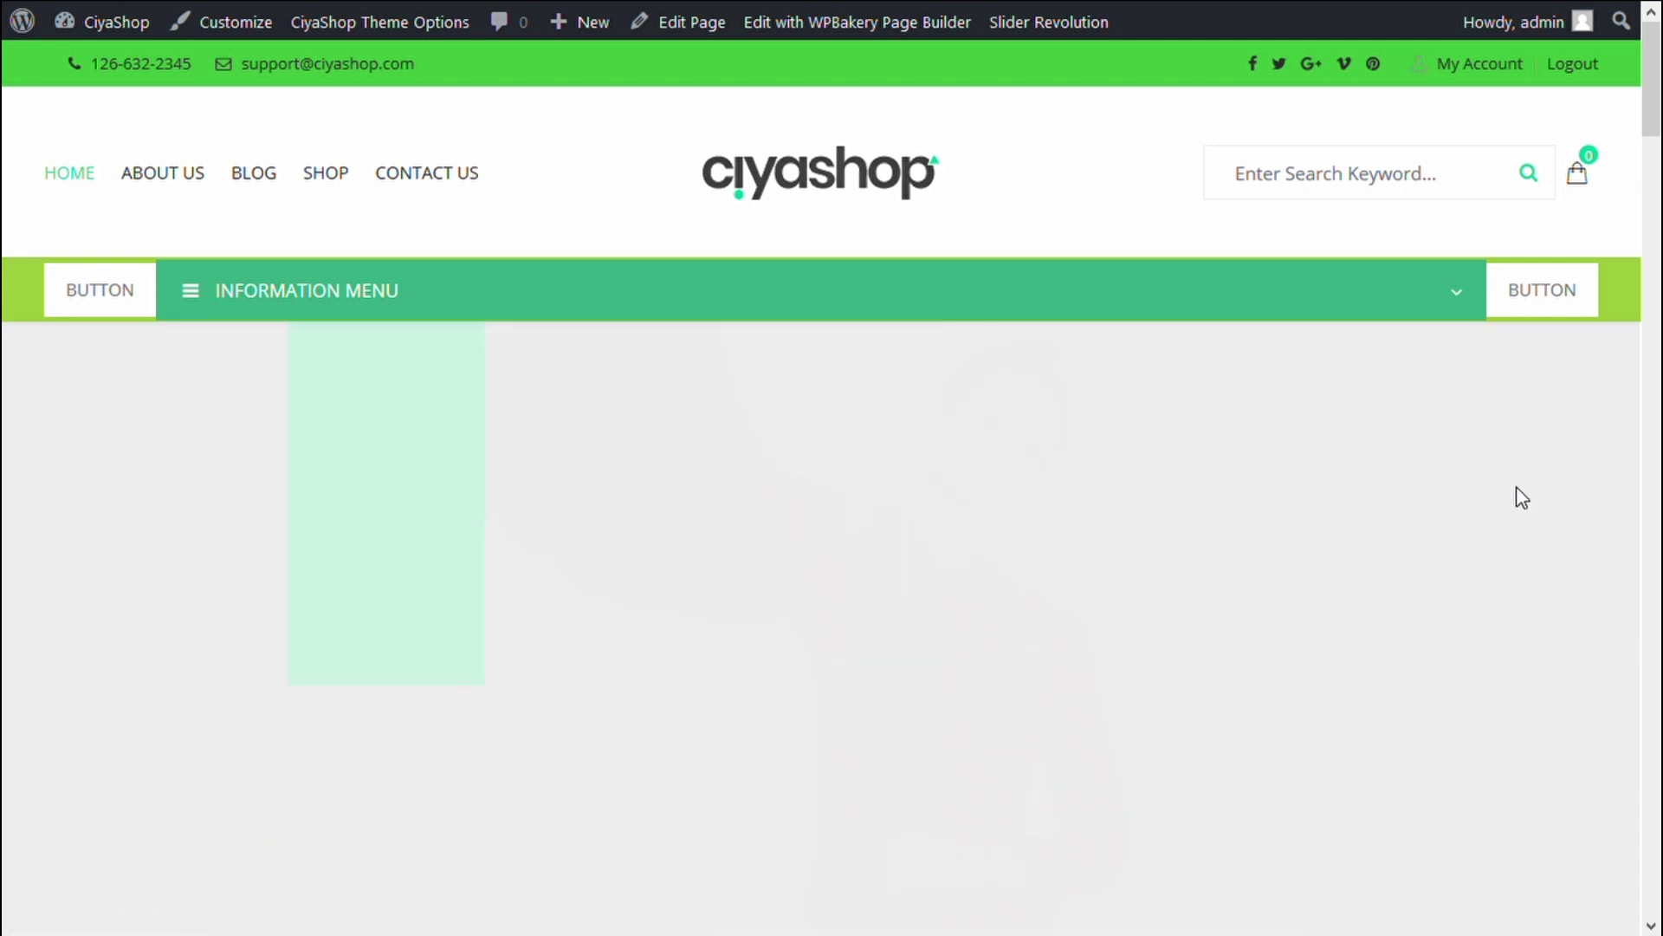
{"action": "mouse_move", "coordinate": [517, 308]}
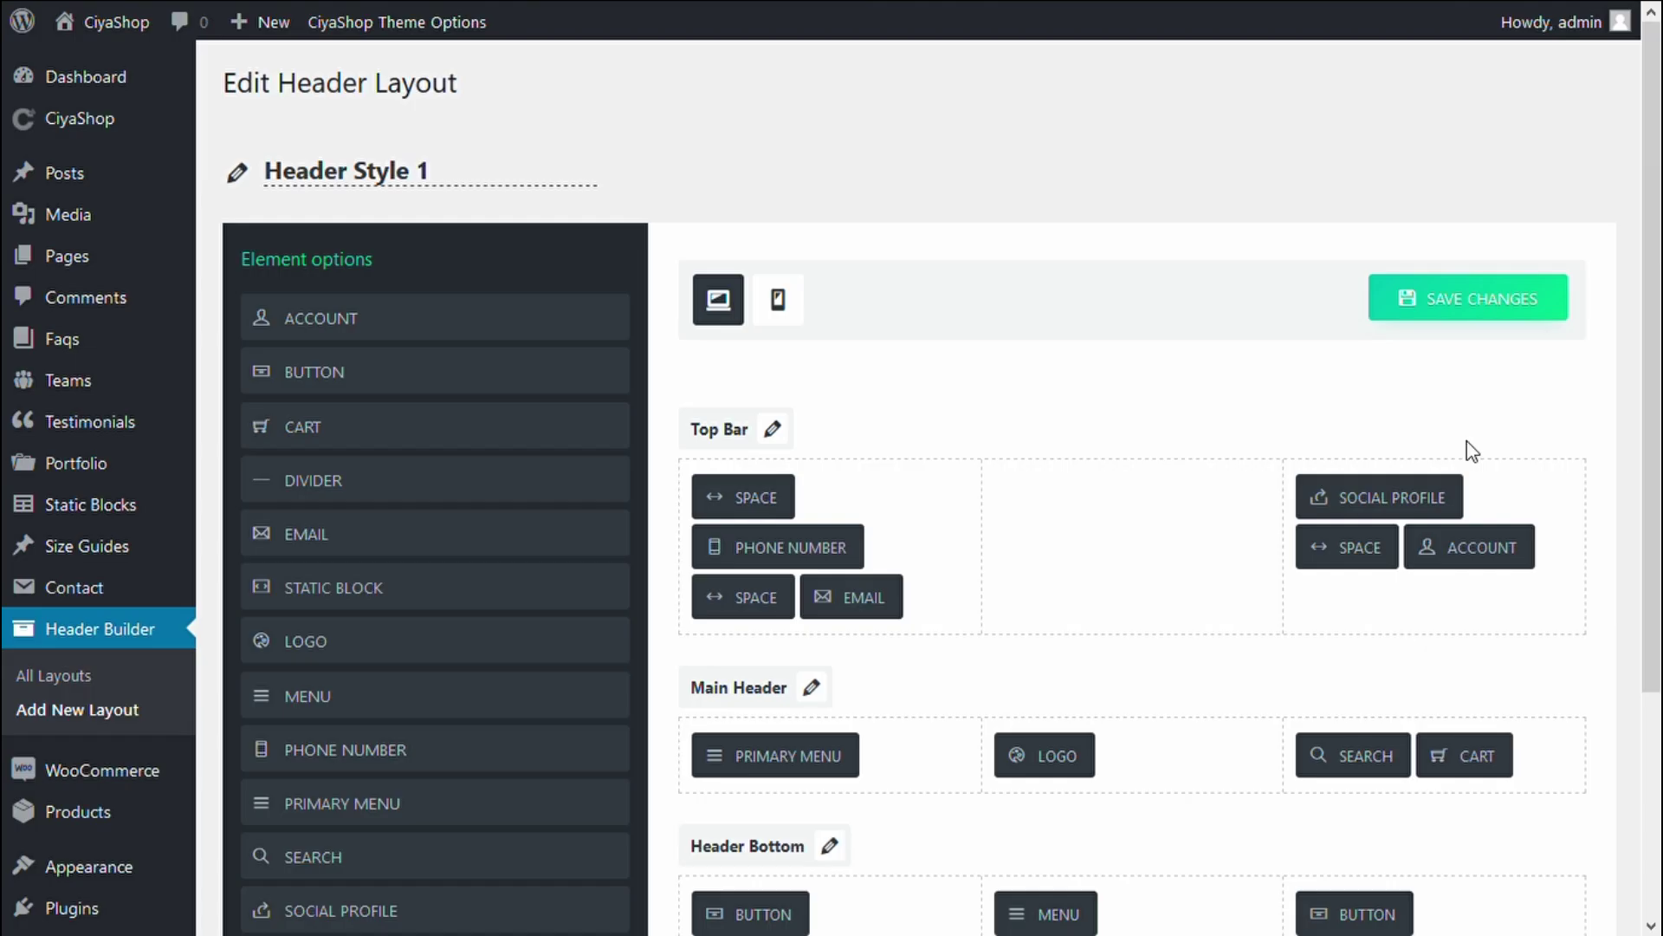
{"action": "scroll", "coordinate": [966, 663], "scroll_direction": "down", "scroll_amount": 2}
{"action": "left_click", "coordinate": [828, 726]}
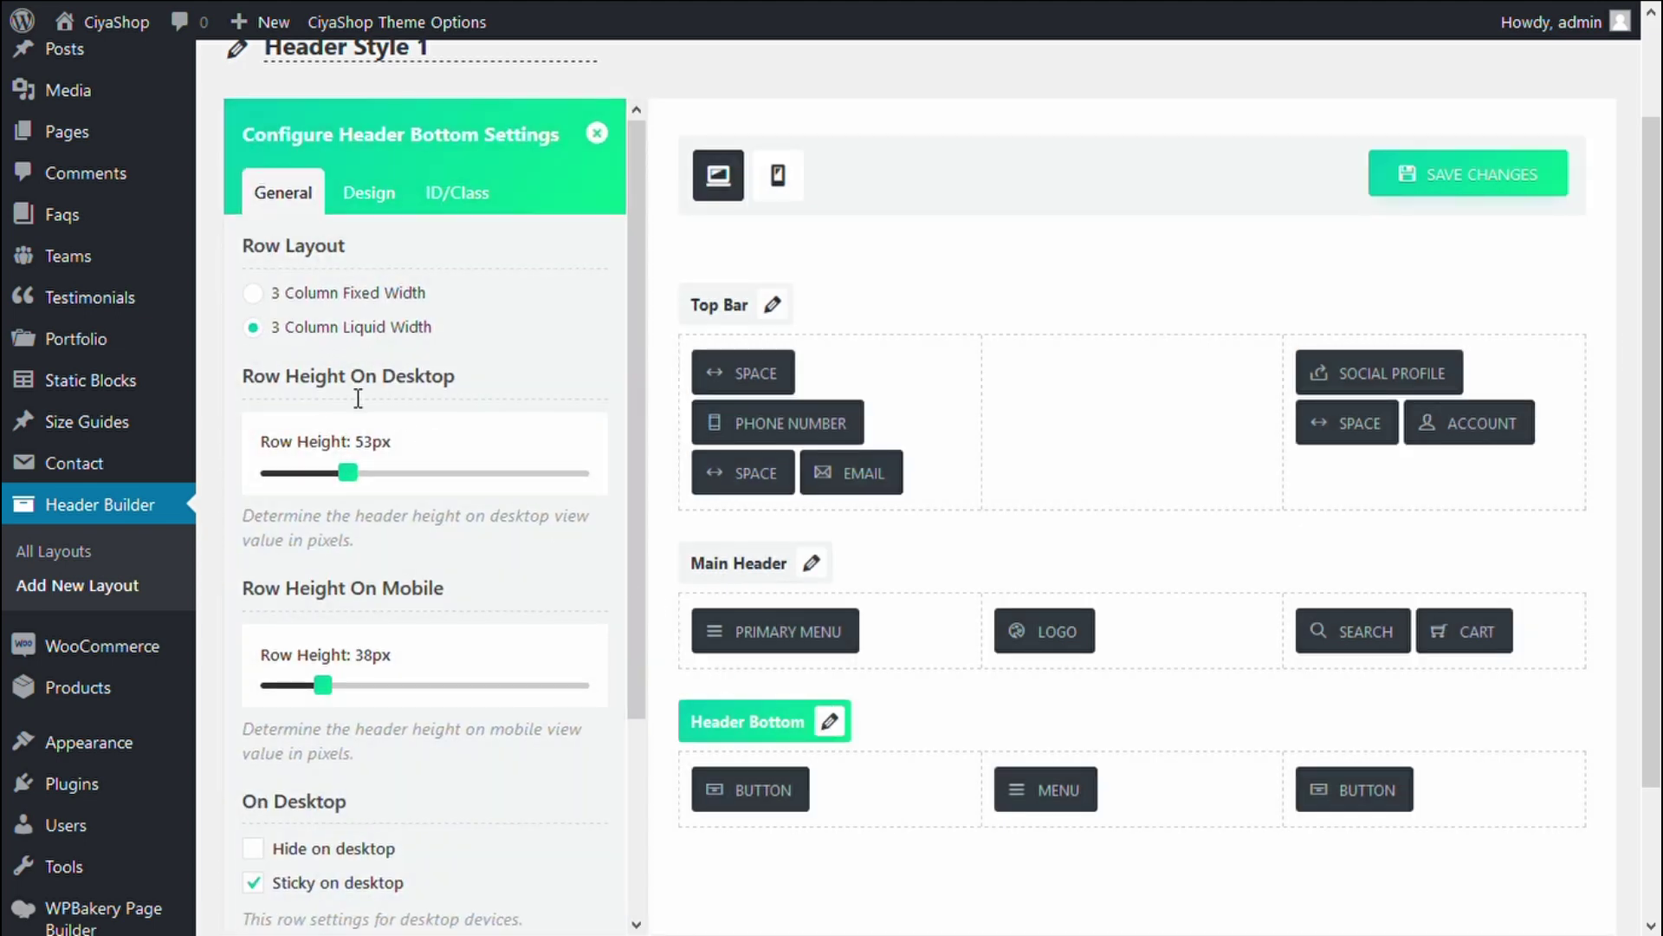
{"action": "scroll", "coordinate": [358, 399], "scroll_direction": "down", "scroll_amount": 3}
{"action": "left_click", "coordinate": [308, 892]}
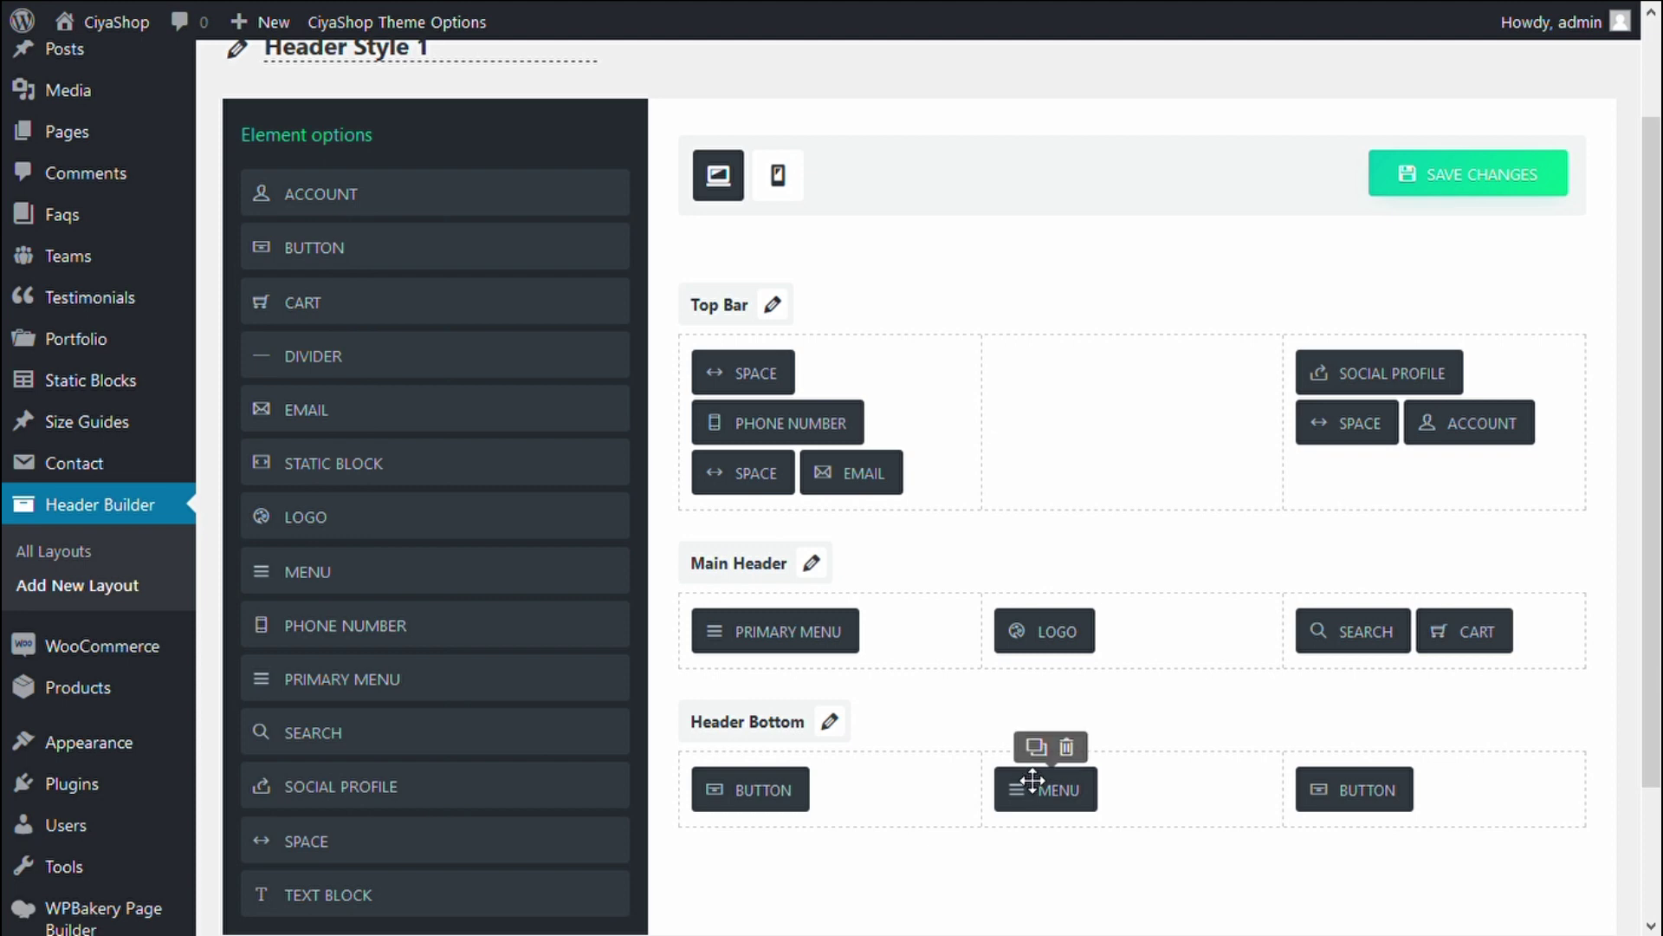
Set the Header Bottom menu's type to Inline with Center alignment and save the element's settings
{"action": "scroll", "coordinate": [1077, 789], "scroll_direction": "down", "scroll_amount": 2}
{"action": "left_click", "coordinate": [1058, 665]}
{"action": "scroll", "coordinate": [1058, 667], "scroll_direction": "up", "scroll_amount": 4}
{"action": "scroll", "coordinate": [1001, 617], "scroll_direction": "down", "scroll_amount": 3}
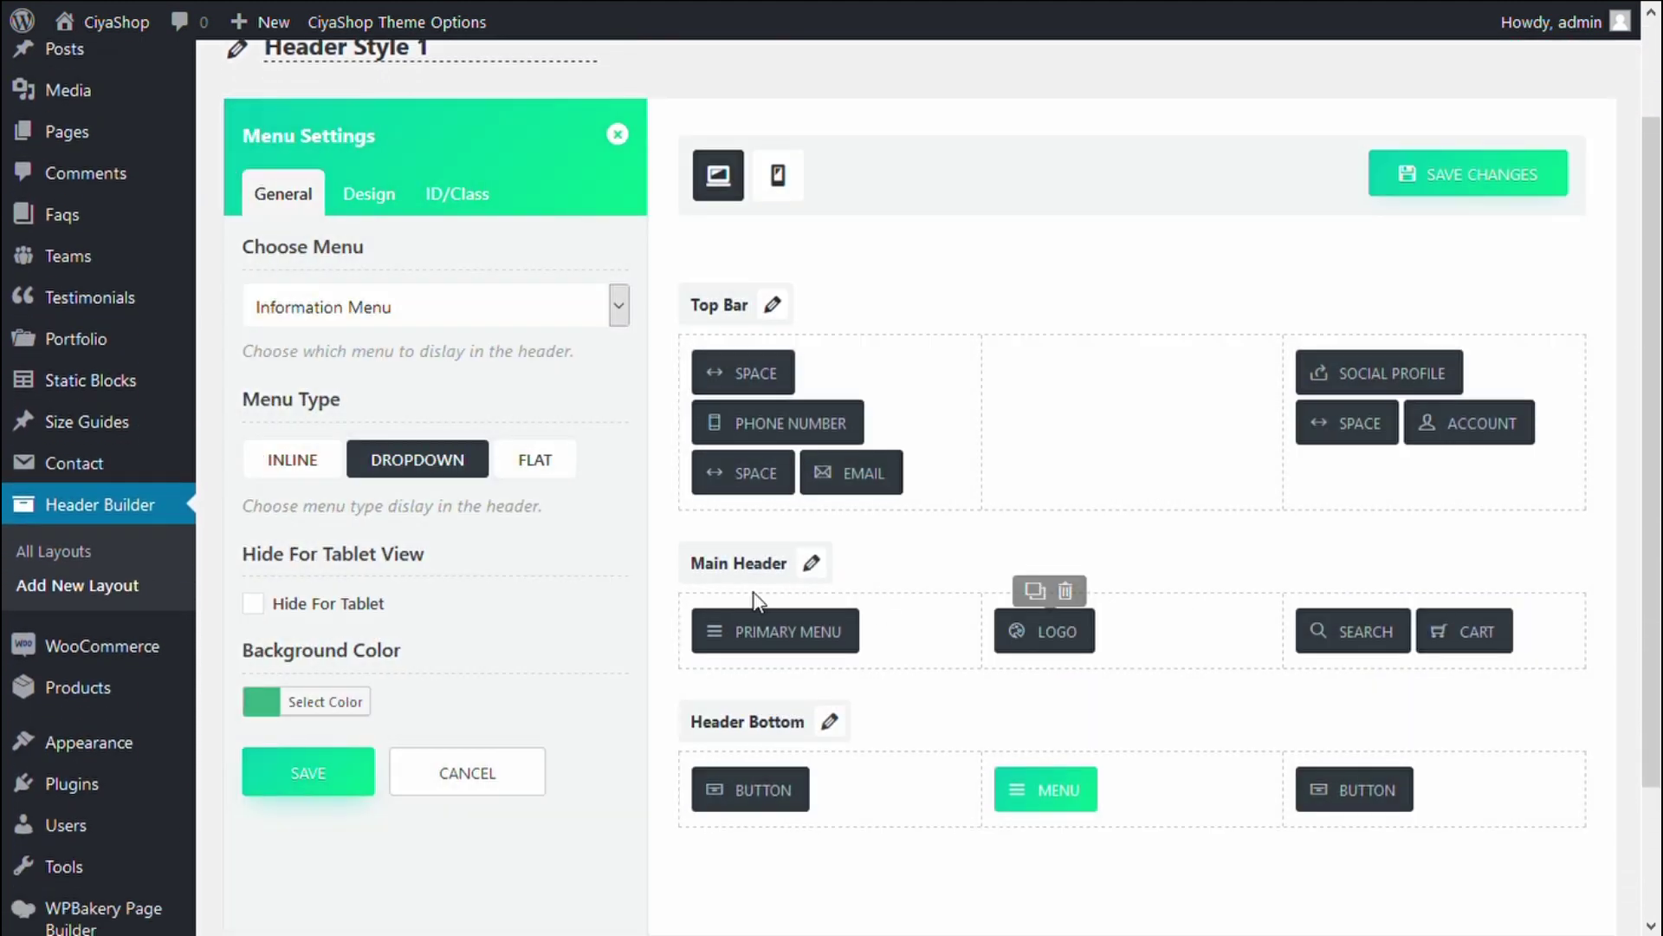
{"action": "left_click", "coordinate": [367, 194]}
{"action": "left_click", "coordinate": [283, 196]}
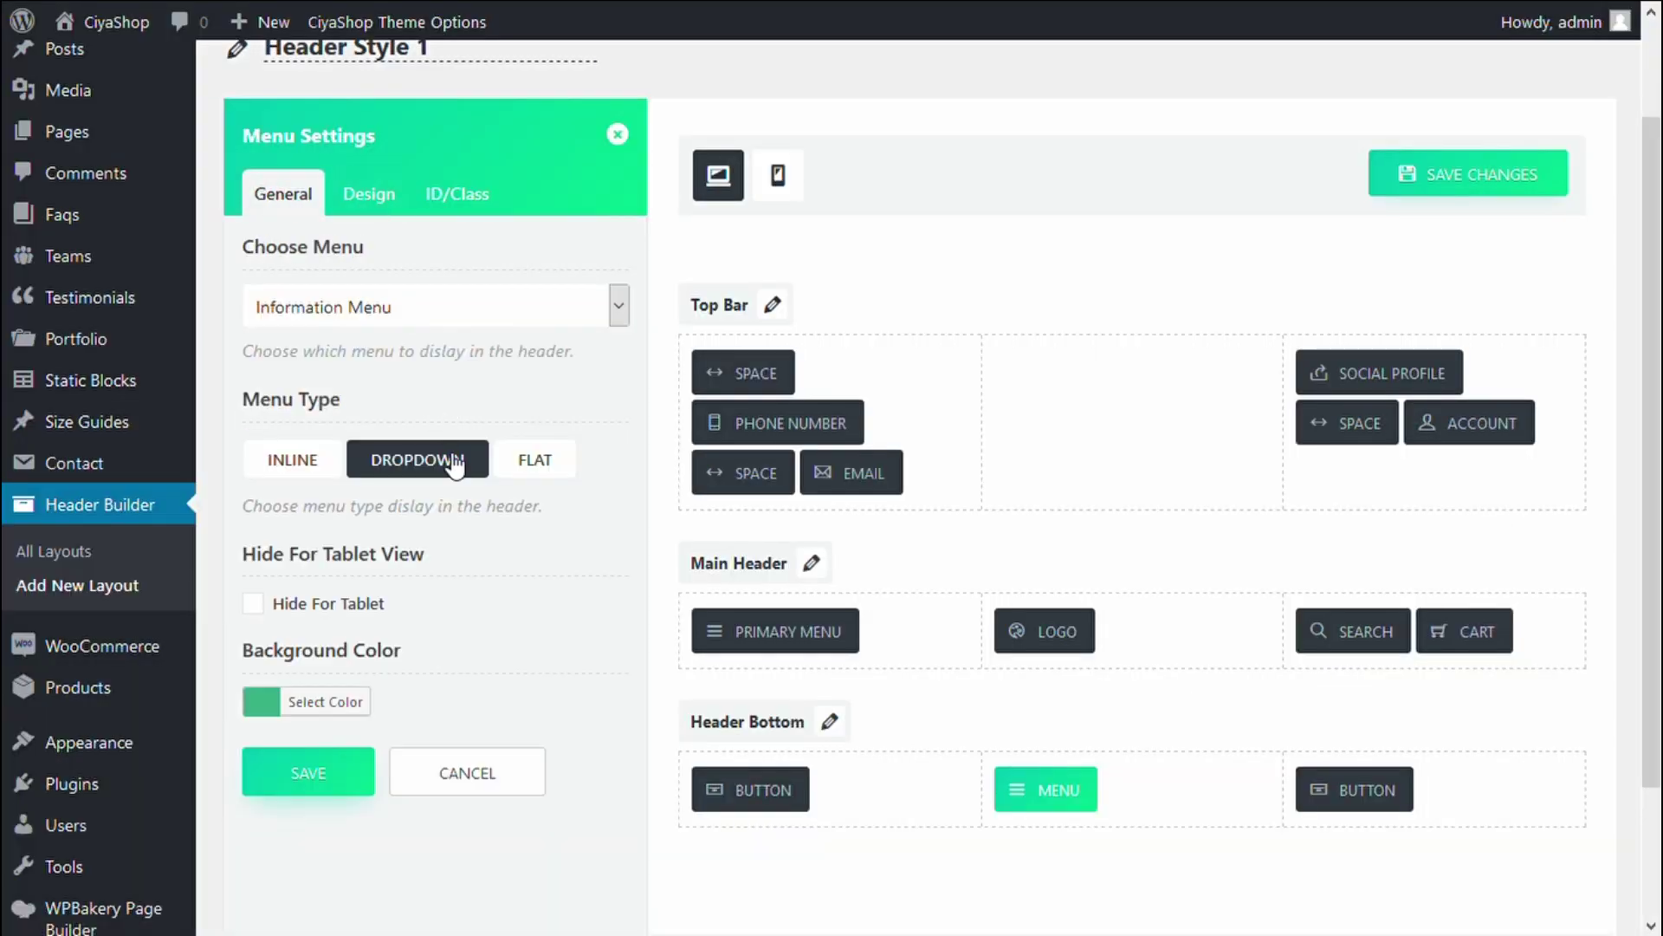
{"action": "left_click", "coordinate": [325, 460]}
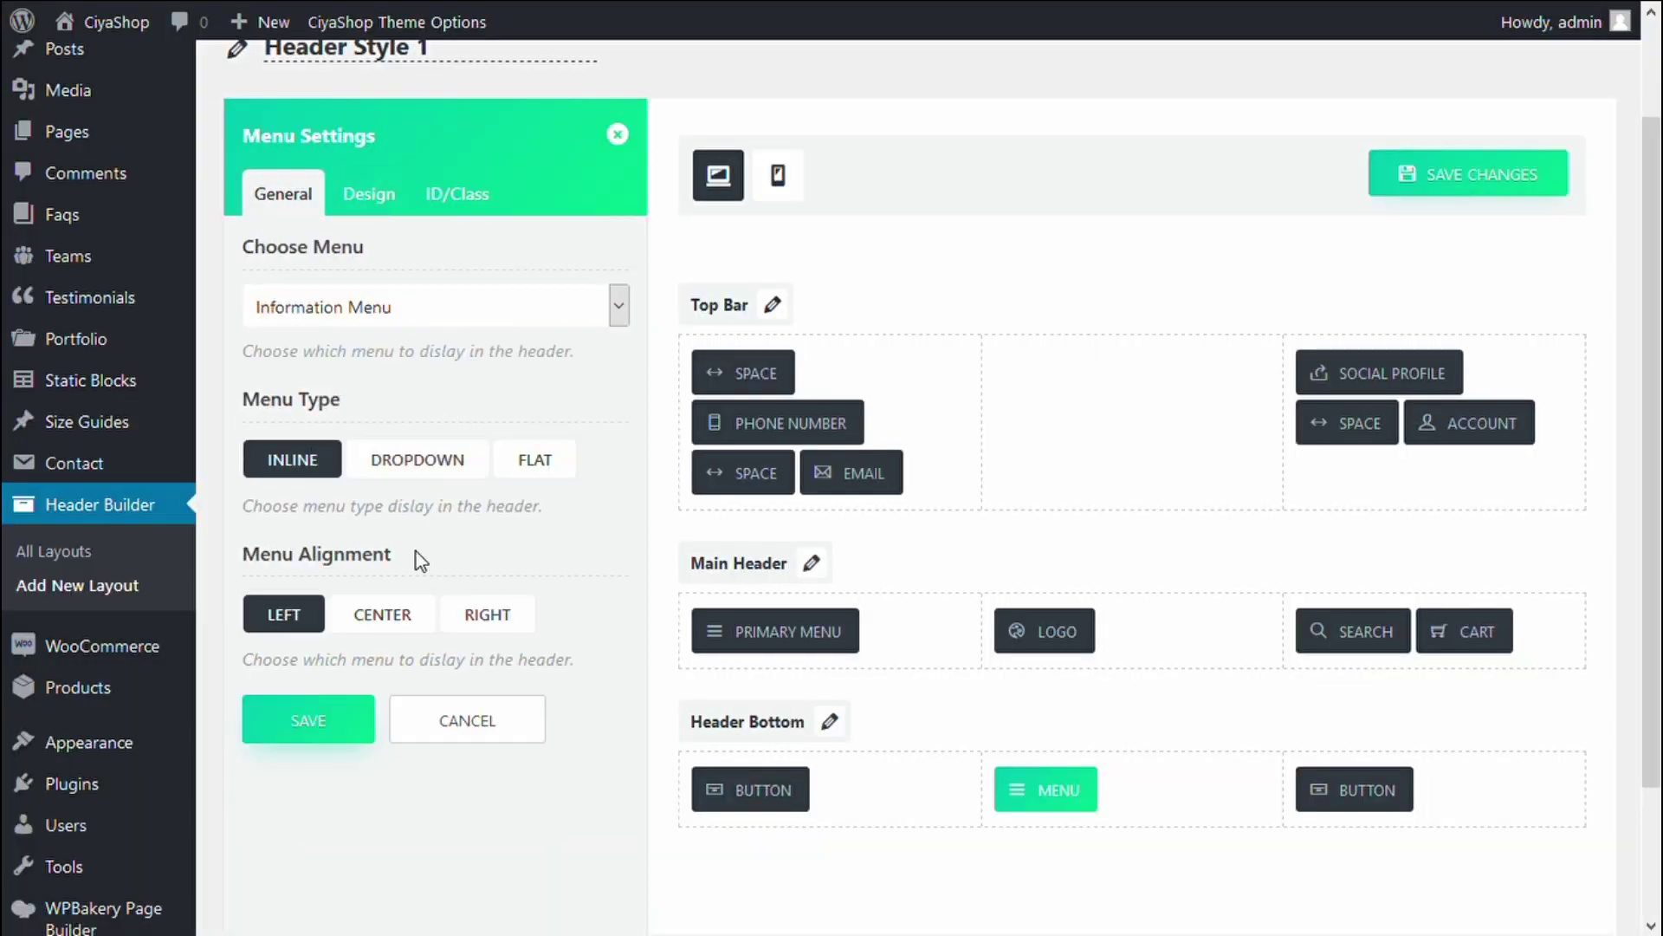
{"action": "left_click", "coordinate": [379, 614]}
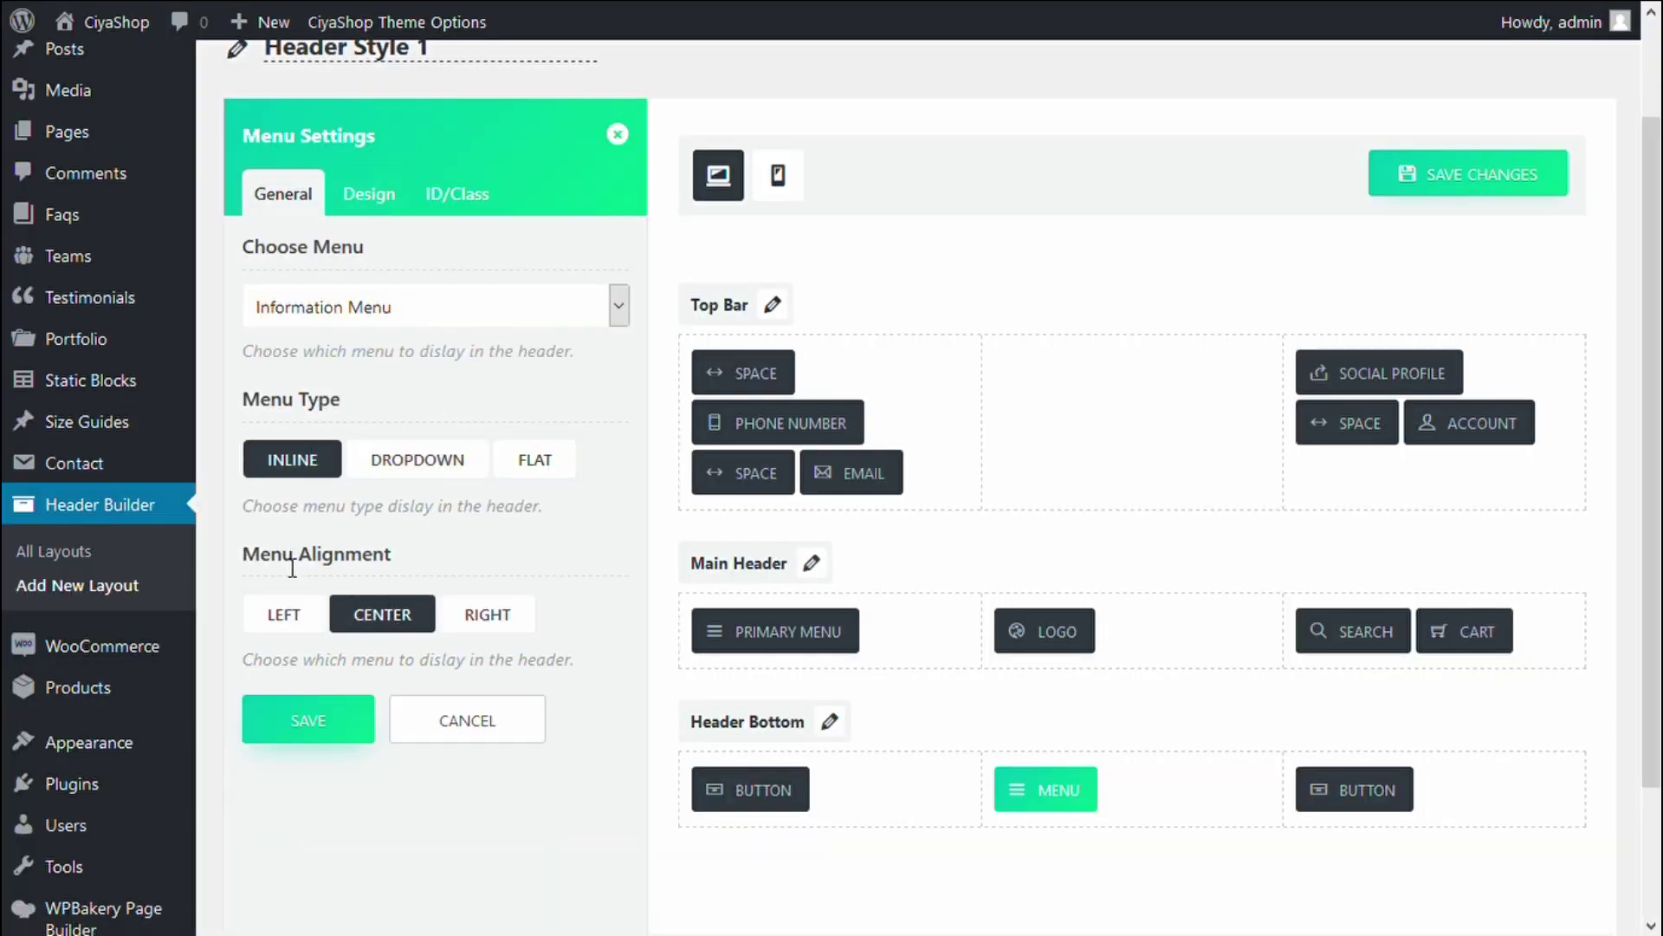
{"action": "left_click", "coordinate": [323, 730]}
Save the header layout and preview the inline Information Menu on the site's home page
{"action": "scroll", "coordinate": [1118, 680], "scroll_direction": "up", "scroll_amount": 2}
{"action": "left_click", "coordinate": [1425, 297]}
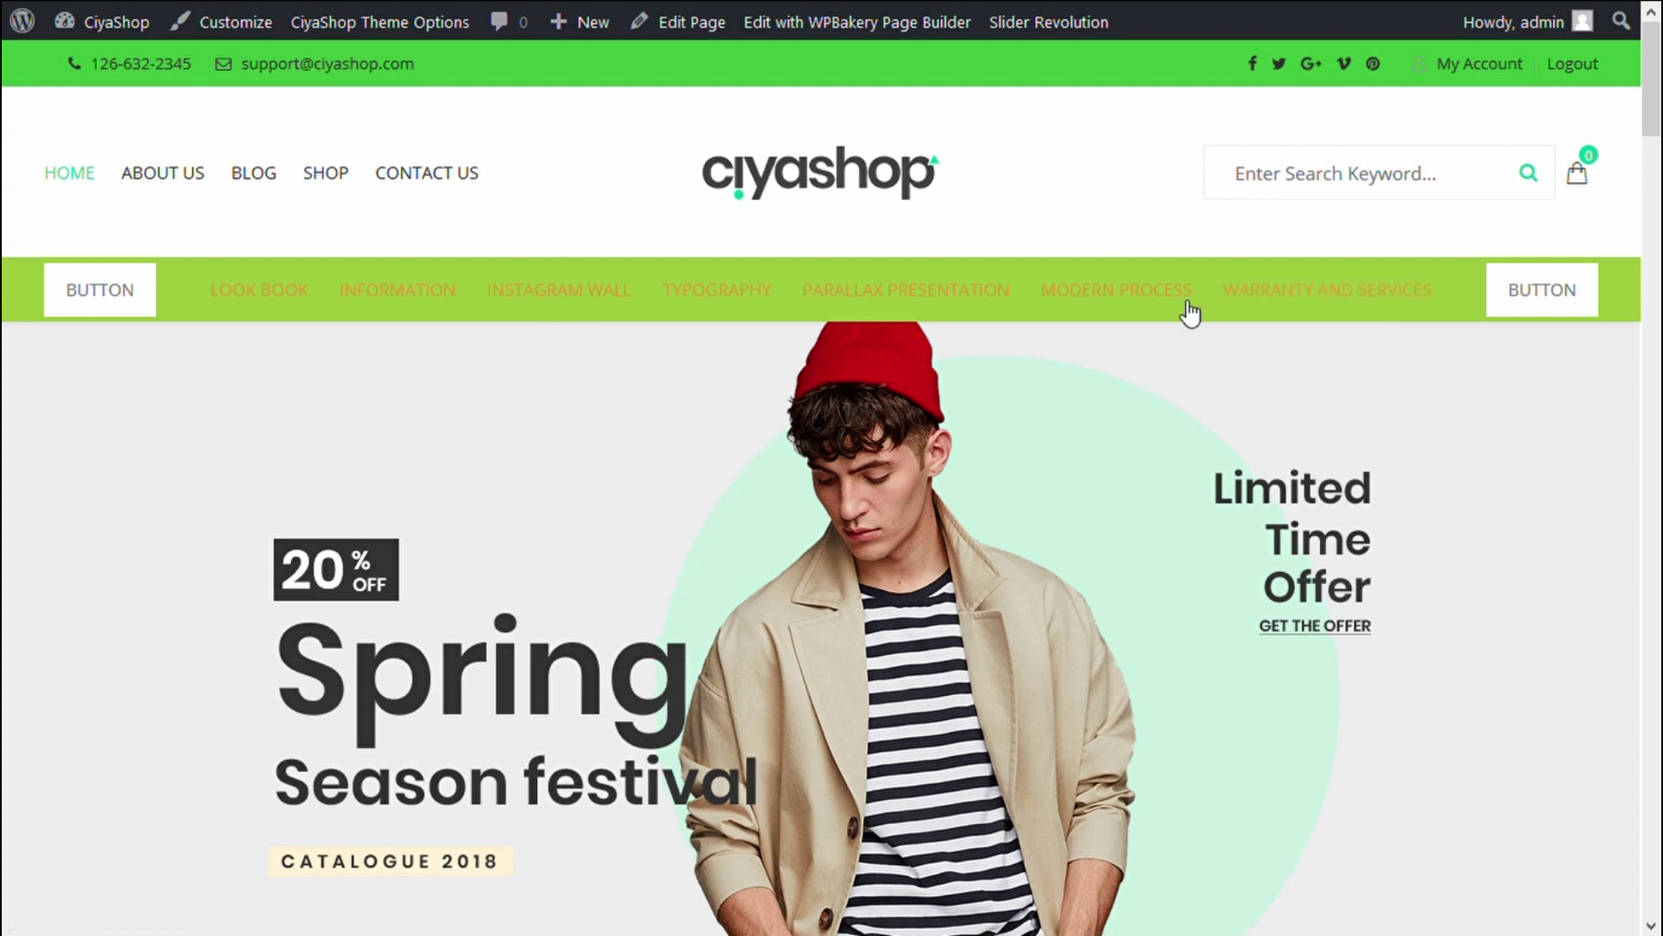
{"action": "scroll", "coordinate": [809, 350], "scroll_direction": "down", "scroll_amount": 8}
{"action": "scroll", "coordinate": [809, 350], "scroll_direction": "up", "scroll_amount": 8}
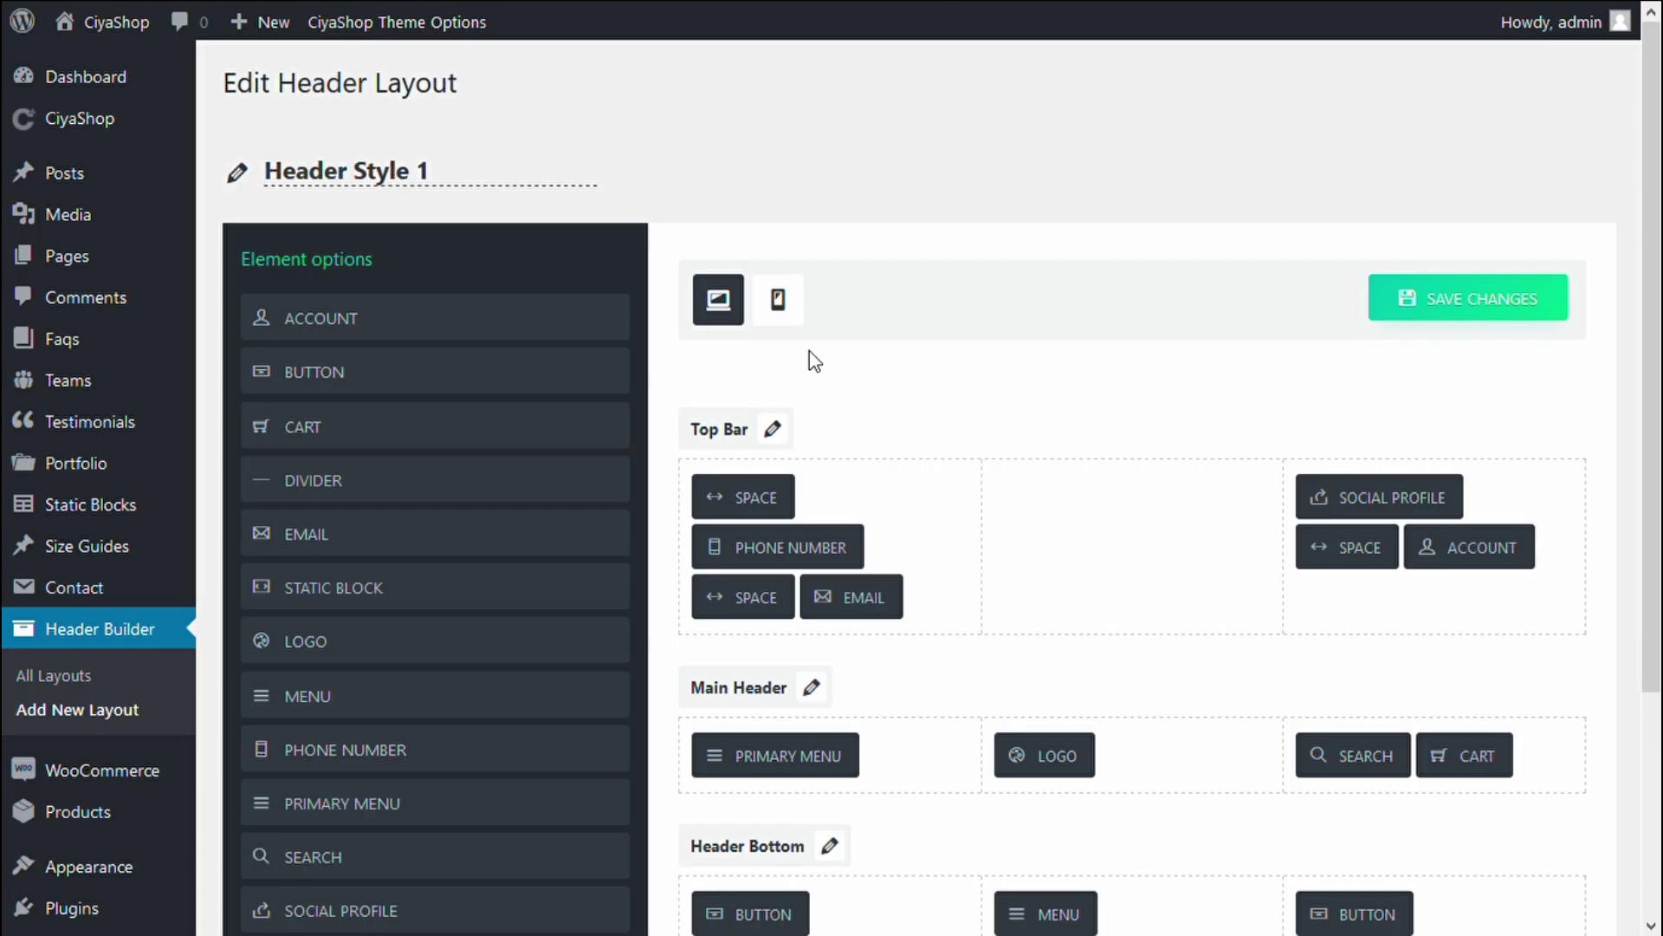
{"action": "scroll", "coordinate": [809, 360], "scroll_direction": "down", "scroll_amount": 3}
{"action": "scroll", "coordinate": [1127, 329], "scroll_direction": "up", "scroll_amount": 3}
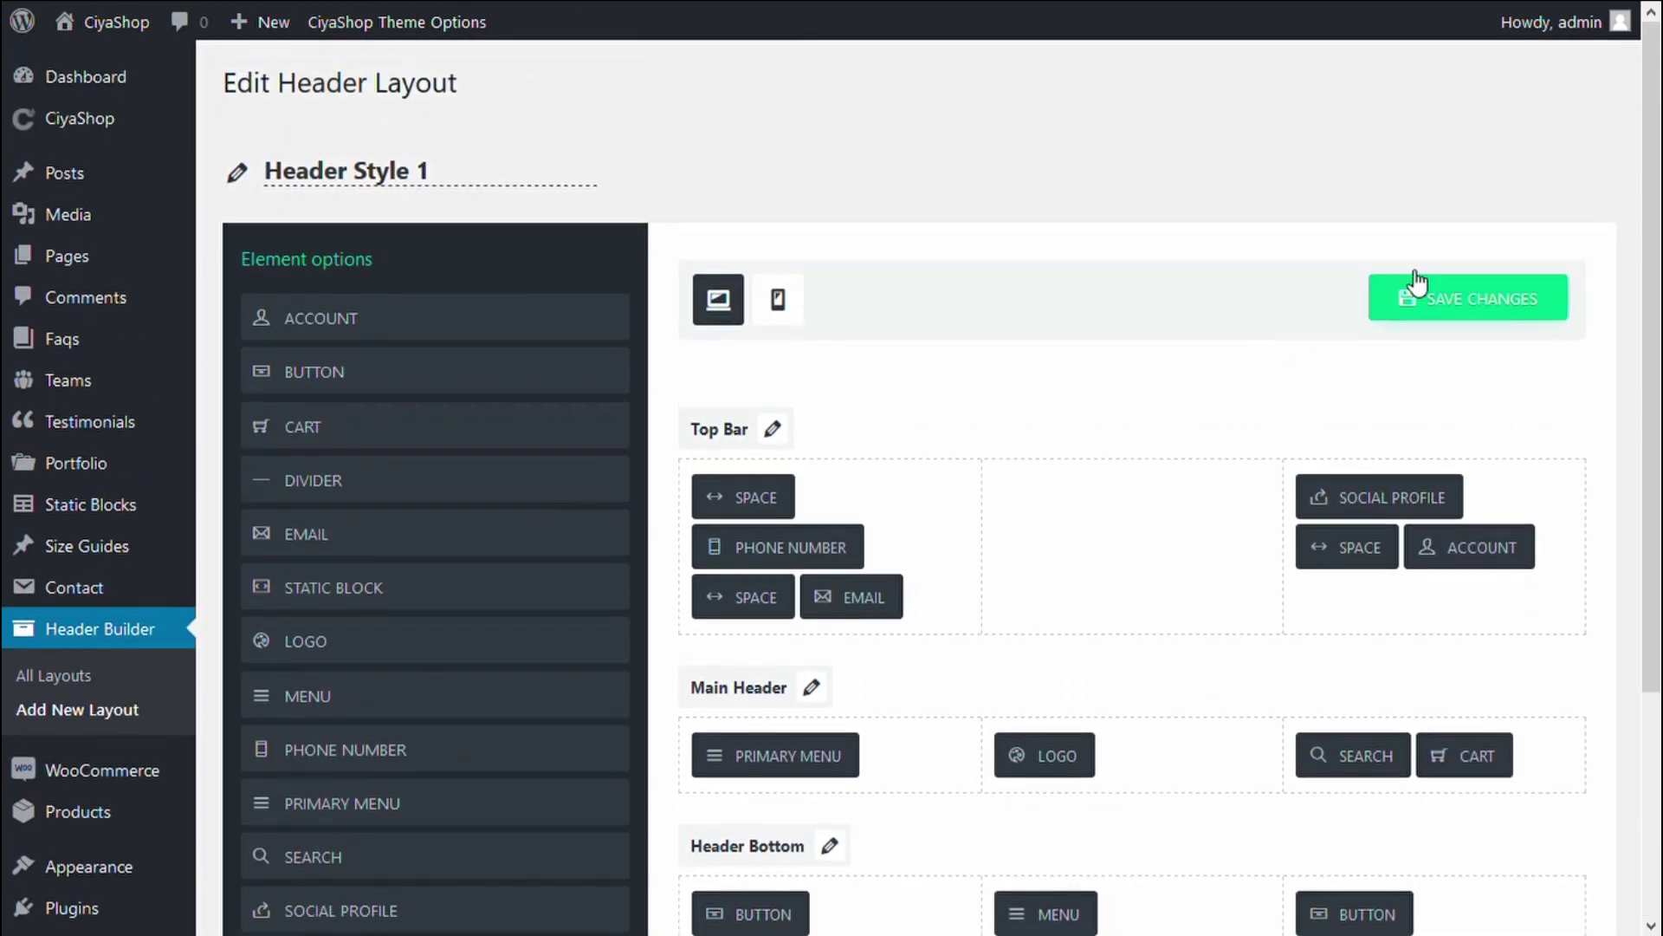